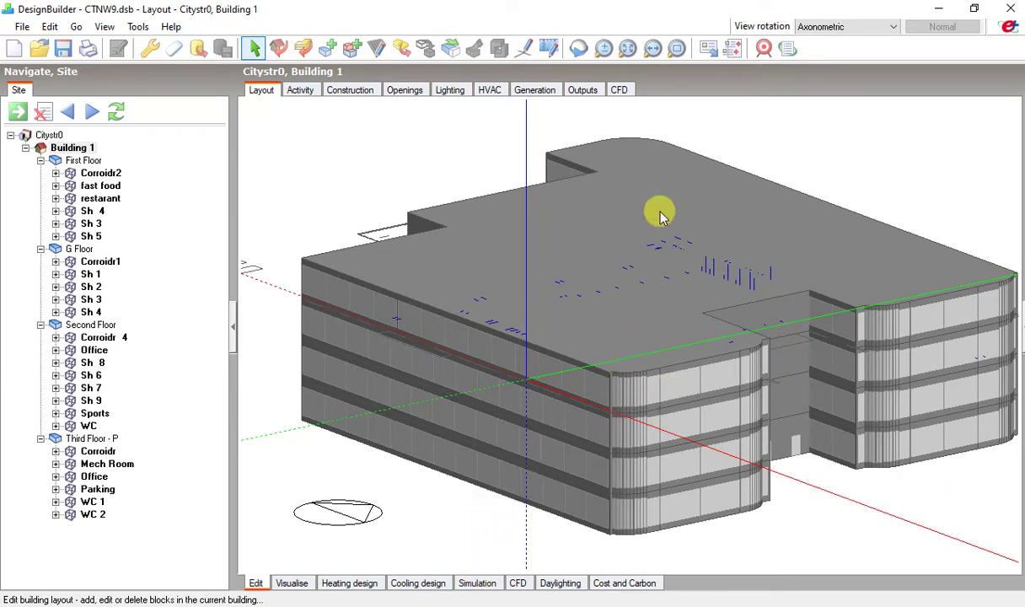
Examine the building model from different angles and review the First, G, Second and Third Floor block layouts
left_click(578, 48)
left_click_drag(688, 380, 724, 346)
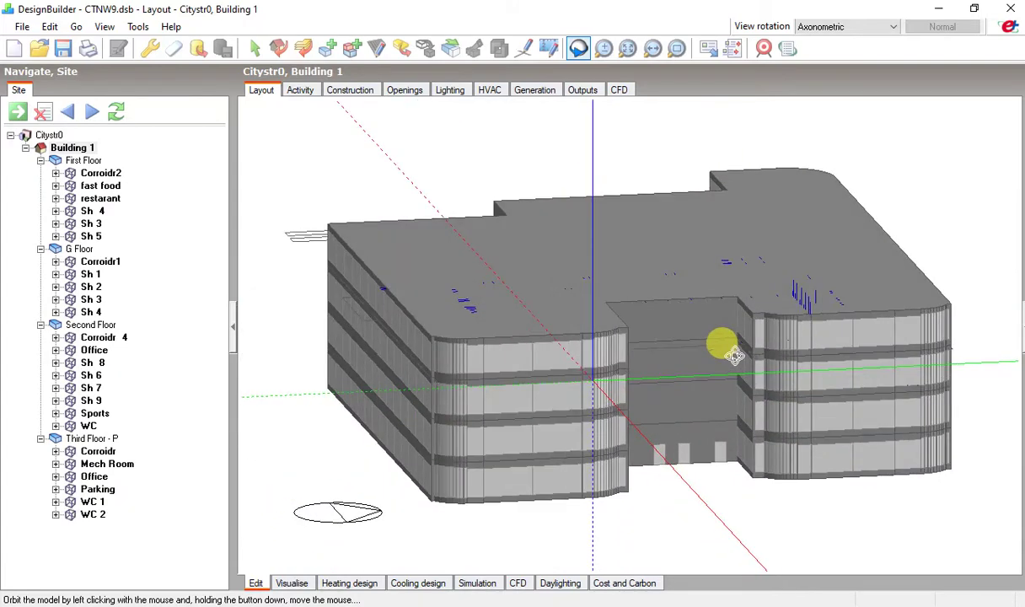
left_click(254, 48)
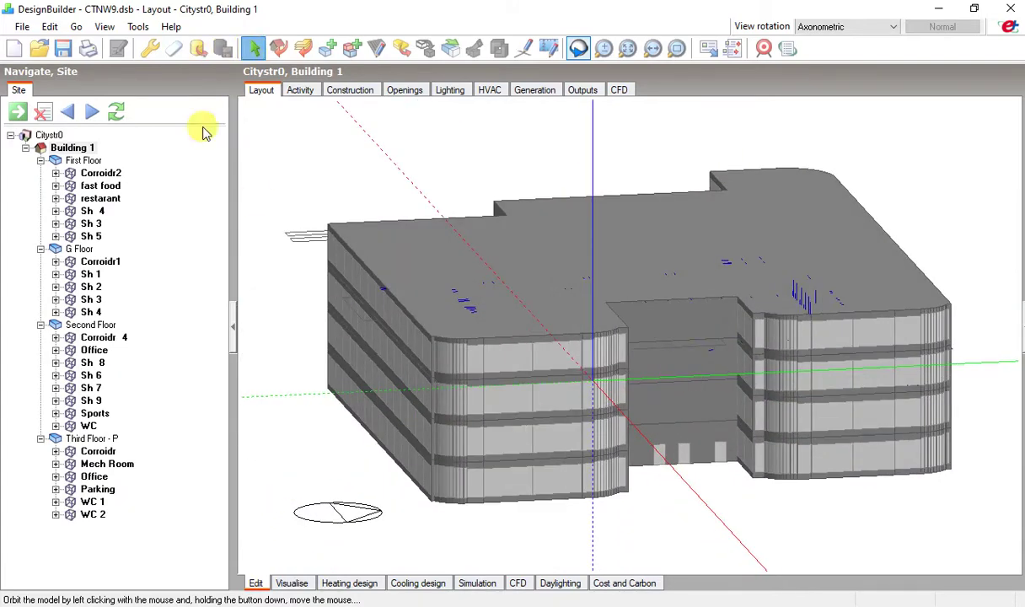
left_click(61, 162)
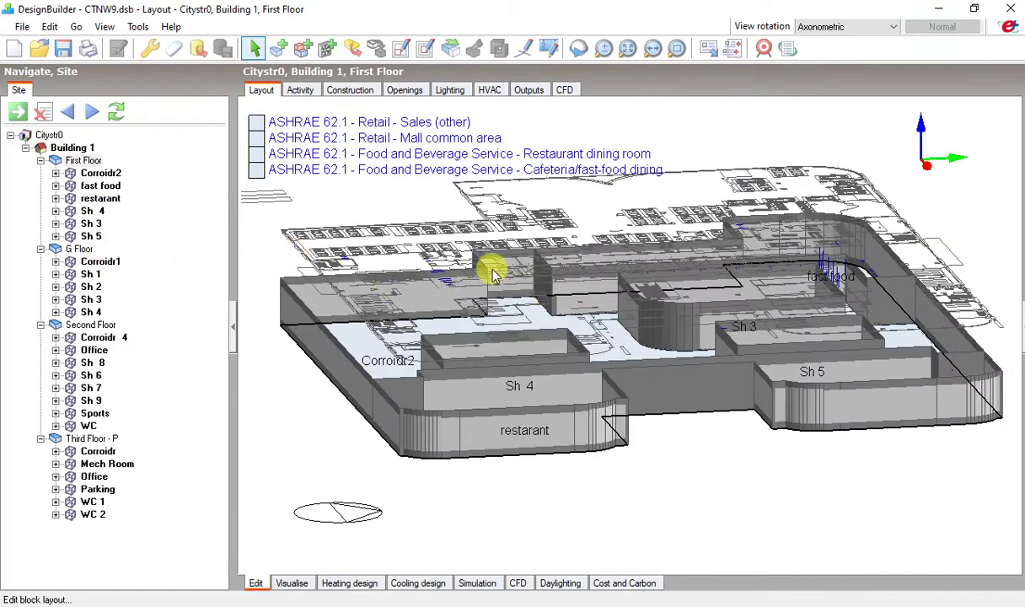
left_click(80, 250)
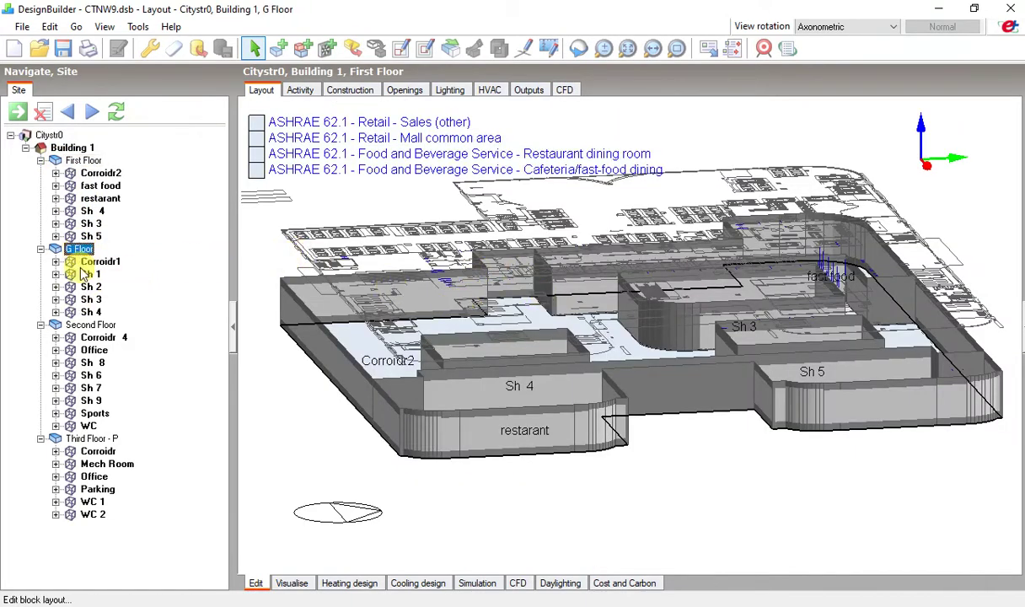
left_click(89, 327)
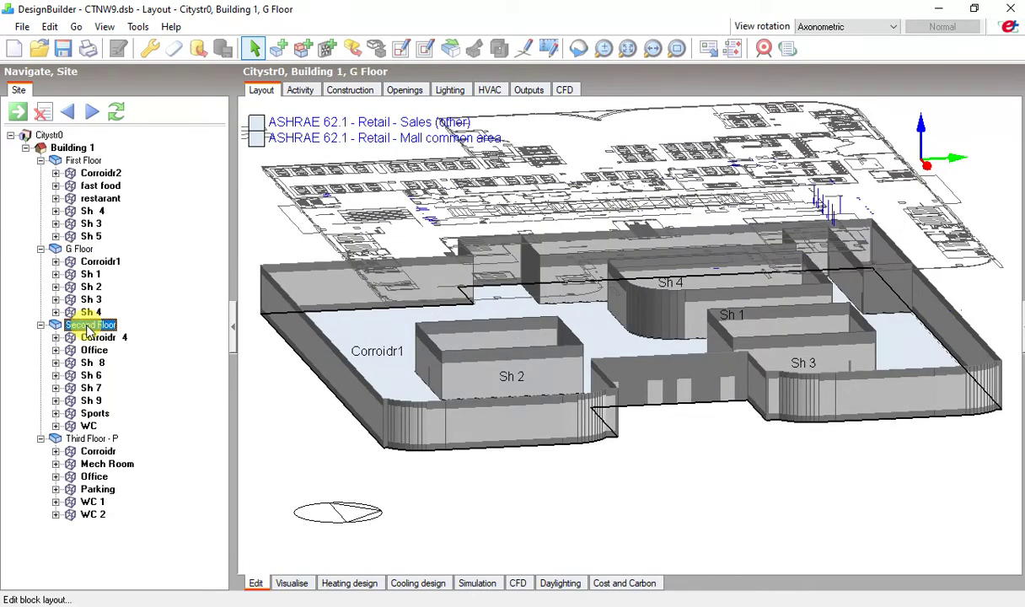
left_click(84, 439)
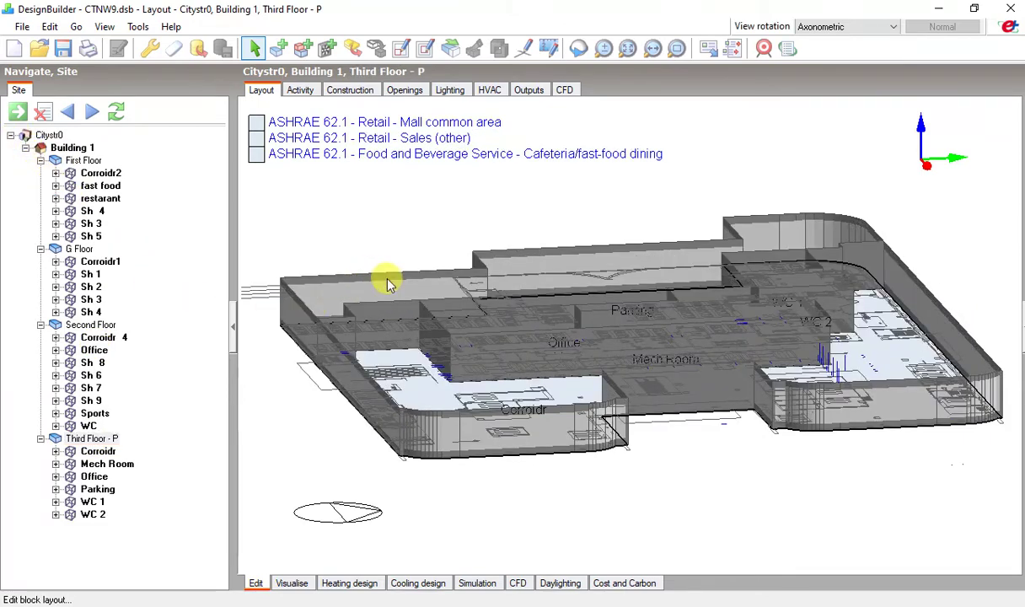
left_click(80, 249)
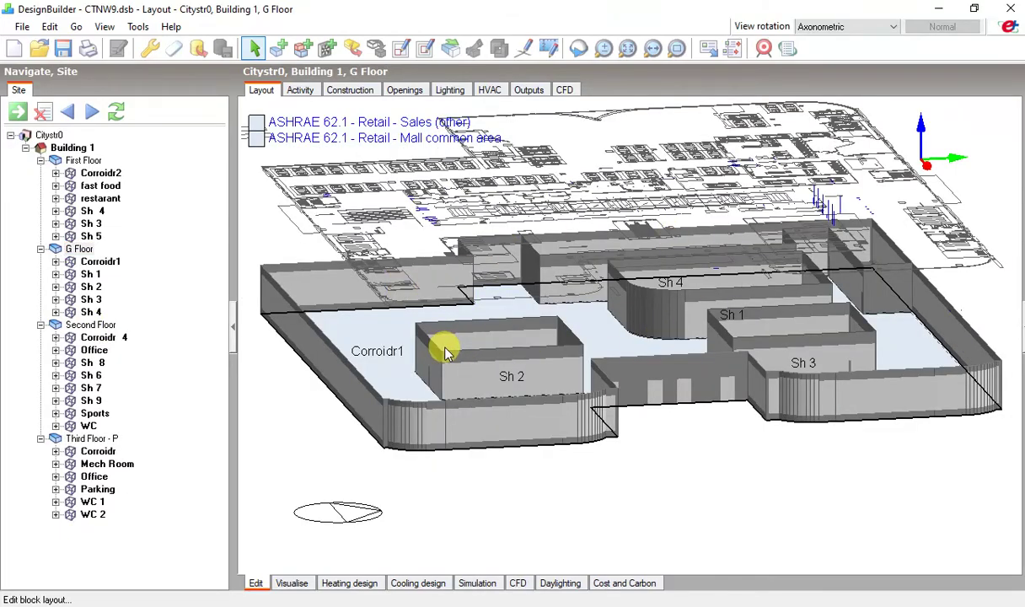
left_click_drag(483, 343, 442, 339)
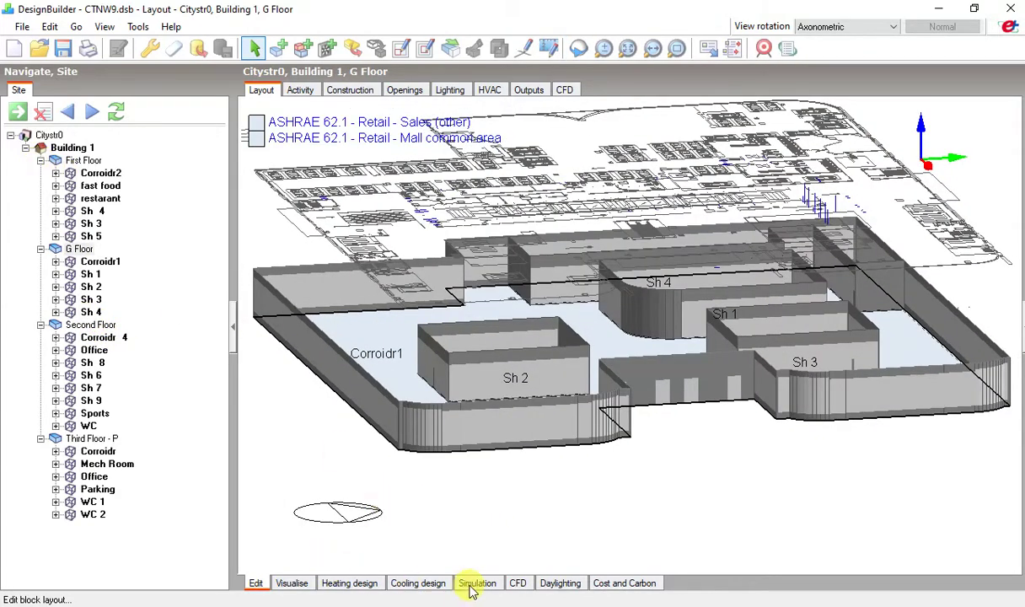
Run a simulation of Building 1, reviewing the start day and month options and keeping the existing calculation settings
left_click(72, 148)
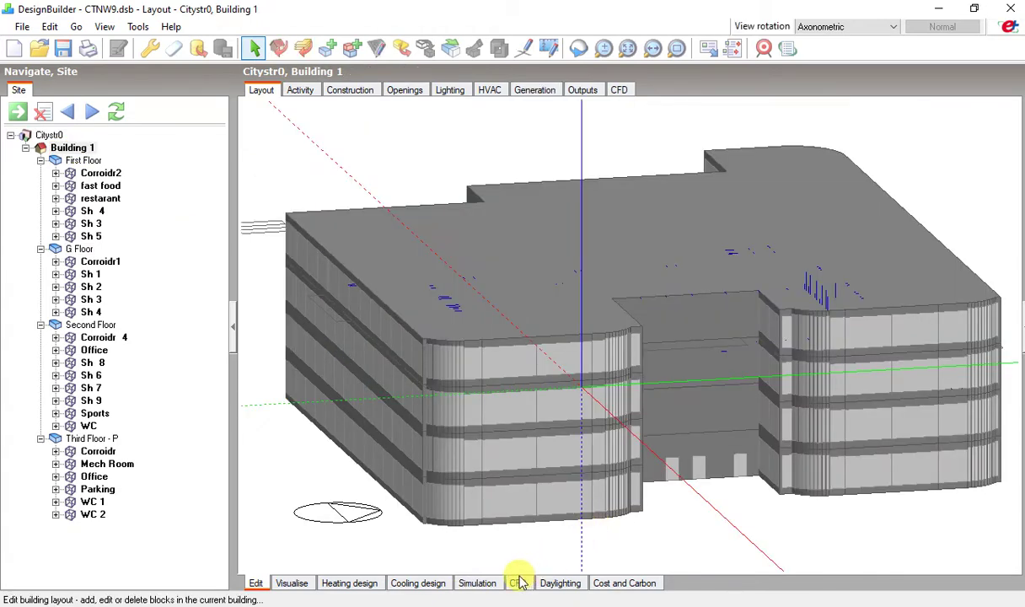
left_click(475, 584)
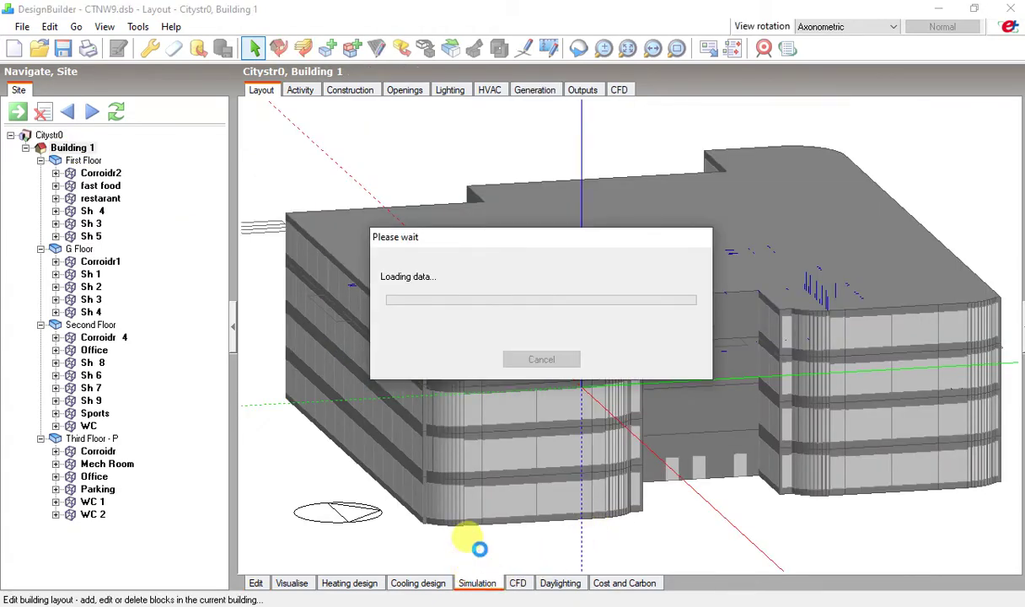
left_click(468, 435)
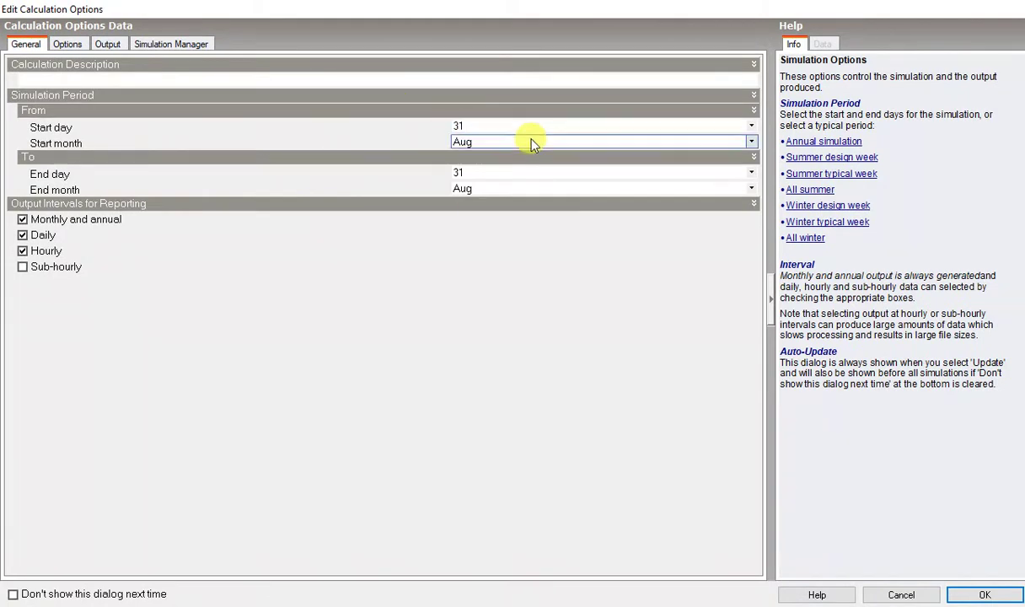
left_click(752, 127)
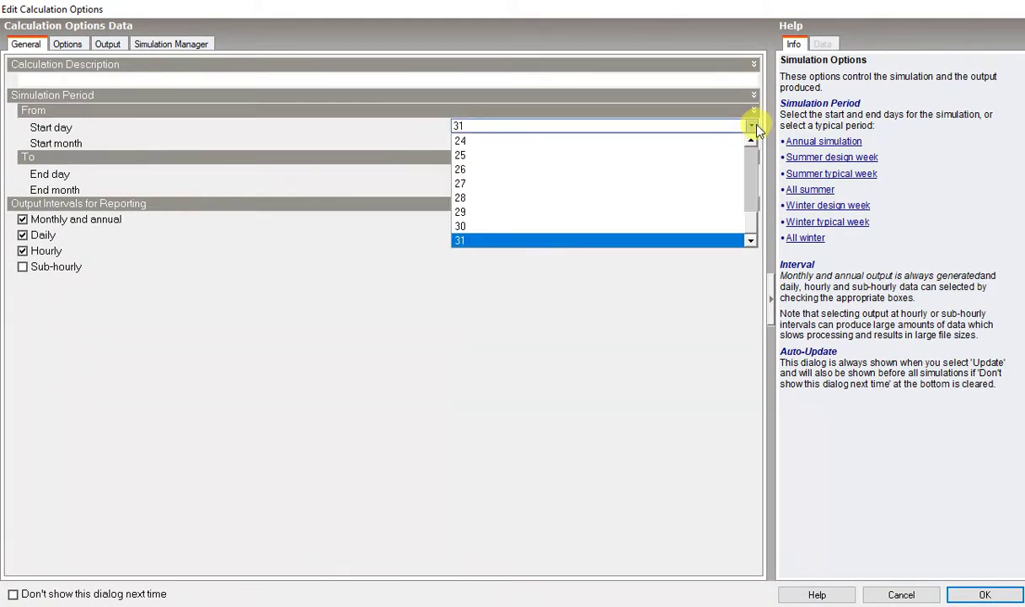
left_click(753, 127)
left_click(753, 126)
left_click(753, 127)
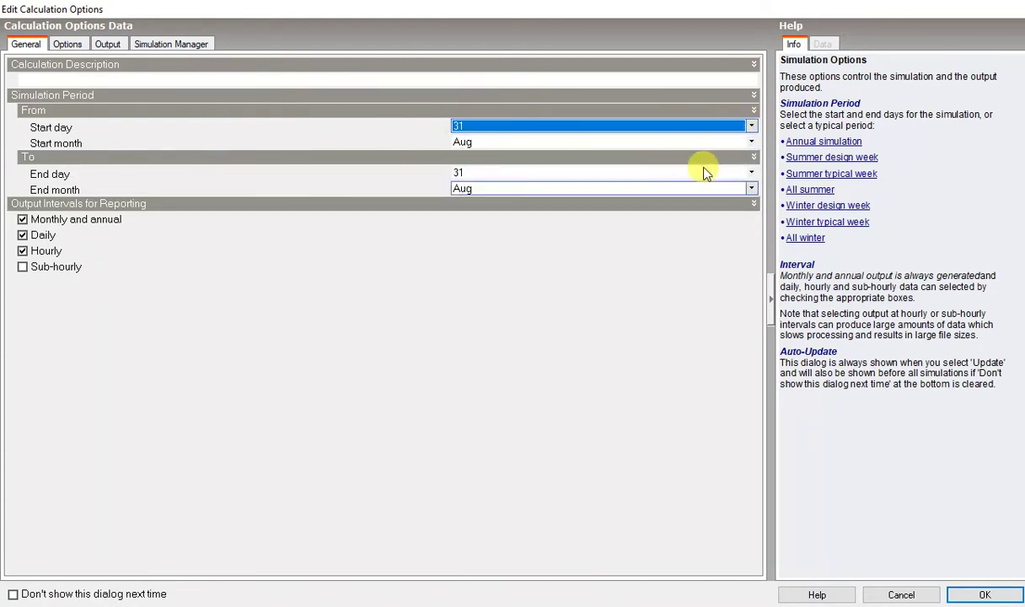
left_click(751, 142)
left_click(752, 141)
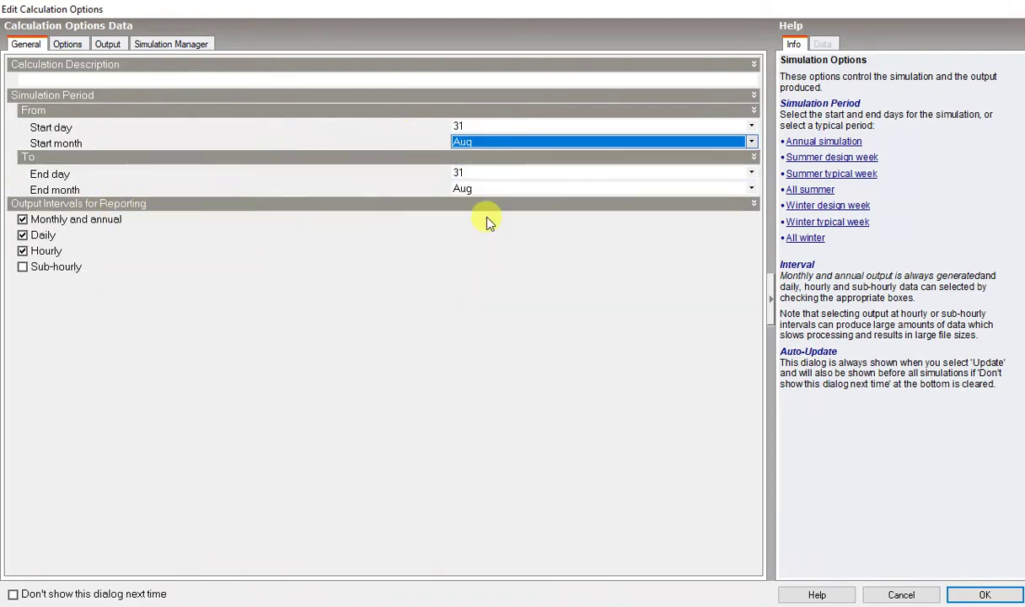
left_click(985, 595)
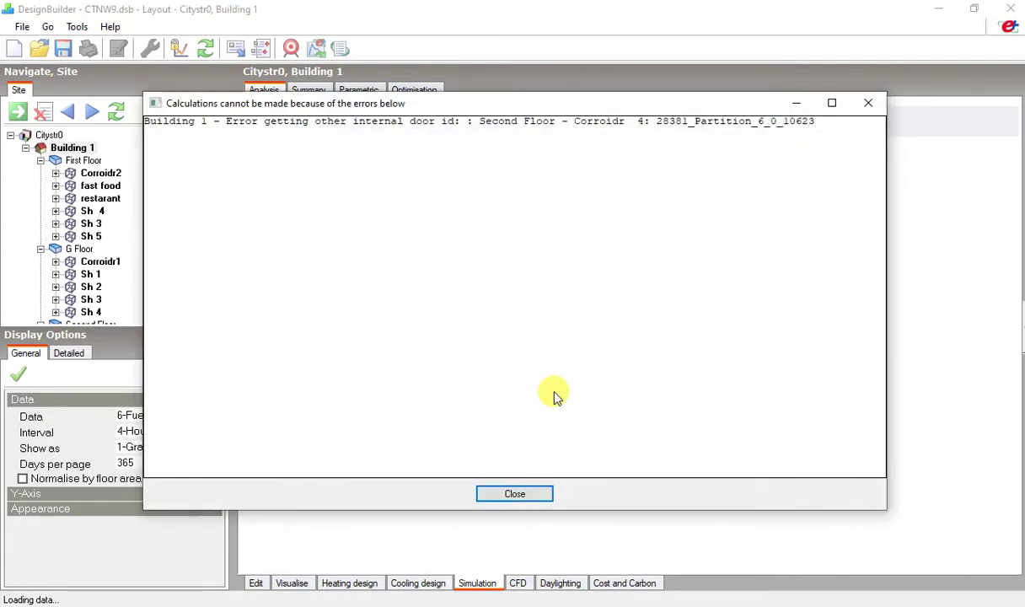
Examine the calculation error report for the affected floor, zone, internal door ID and partition
left_click_drag(475, 106, 577, 146)
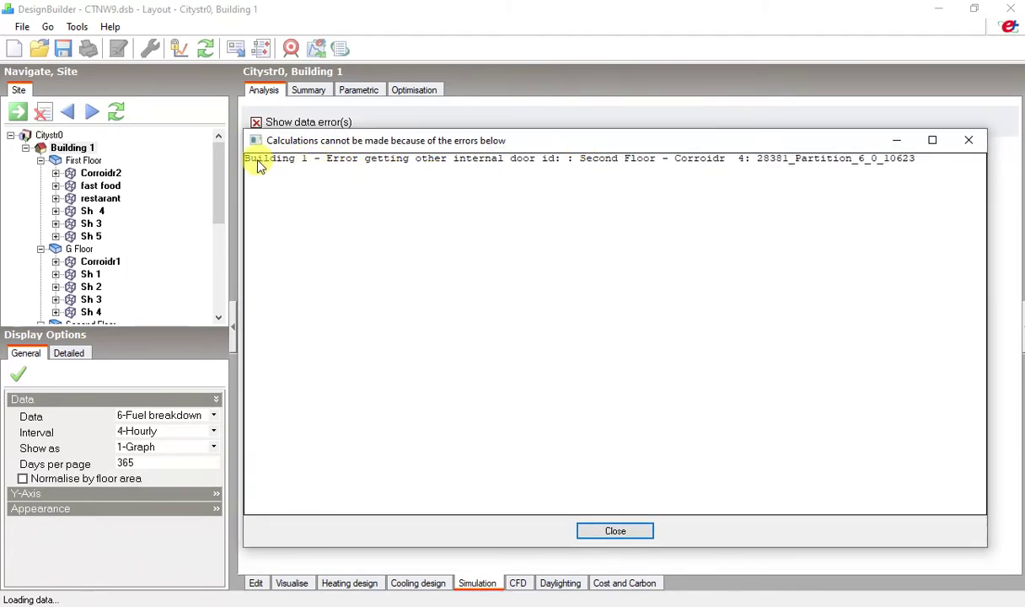
left_click_drag(248, 165, 305, 159)
left_click_drag(325, 160, 417, 165)
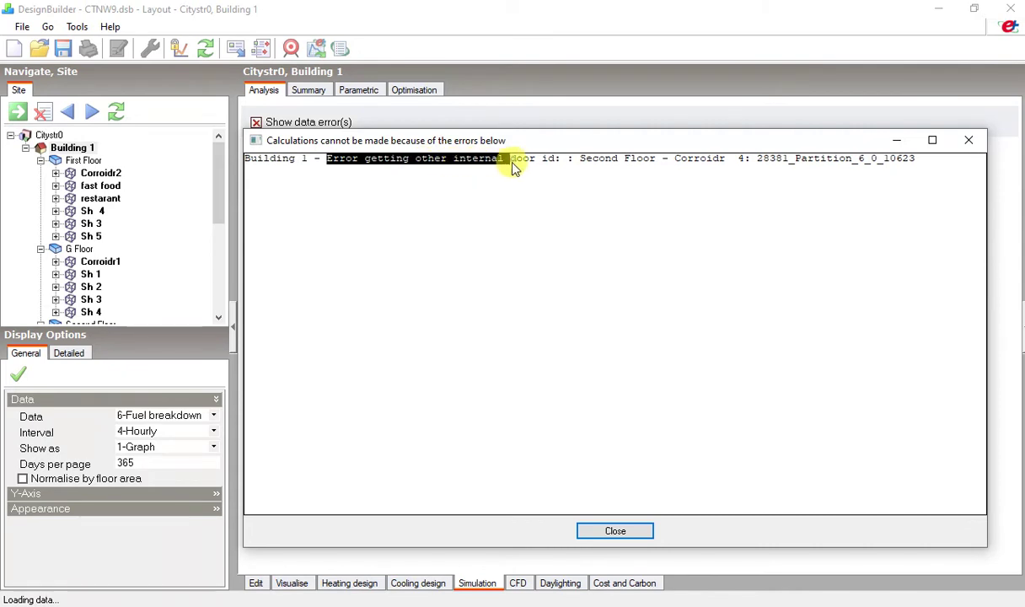
left_click_drag(514, 167, 746, 163)
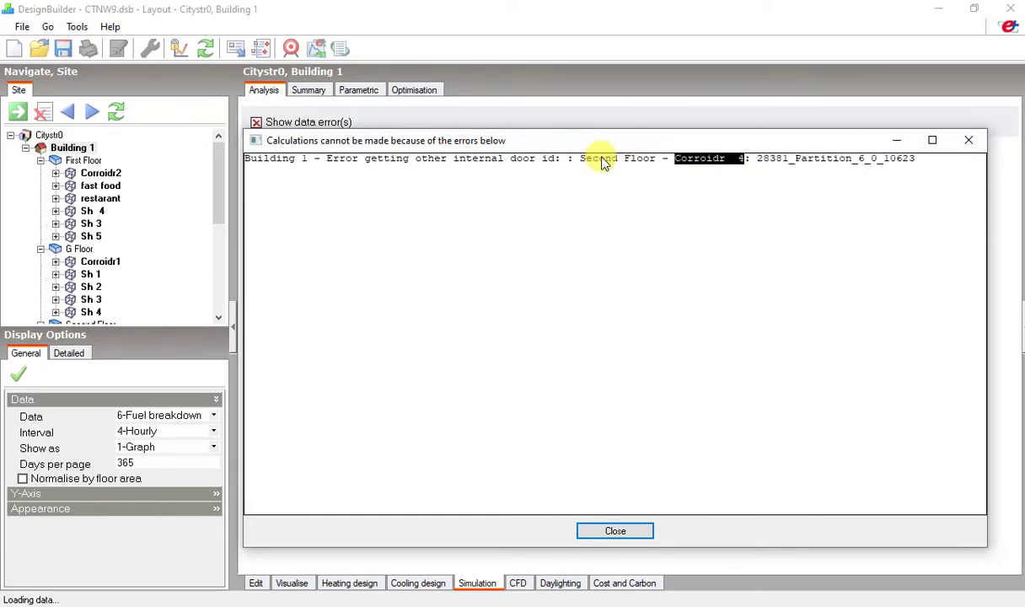
left_click(679, 165)
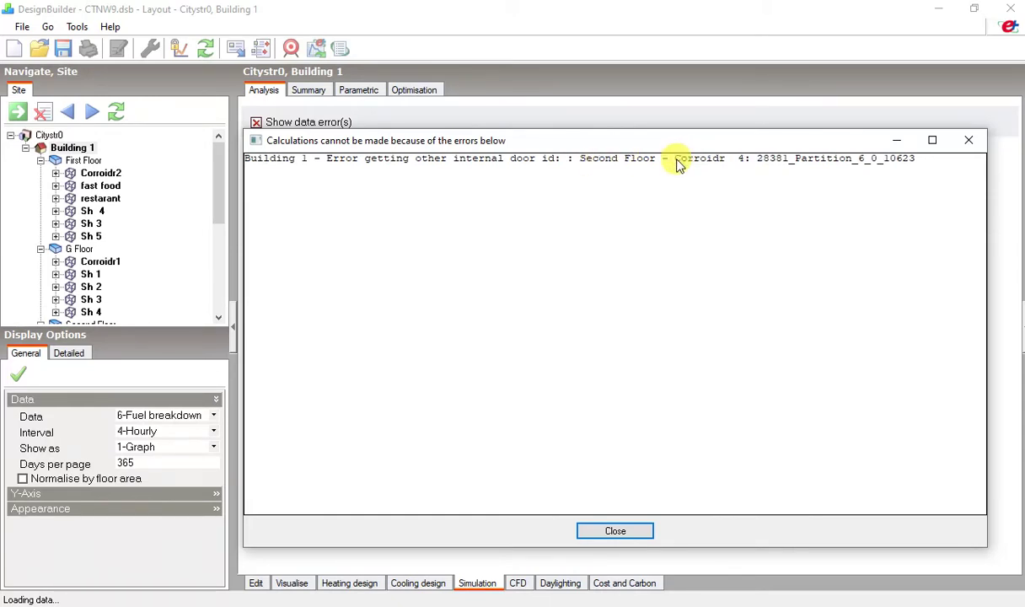
left_click_drag(680, 164, 746, 165)
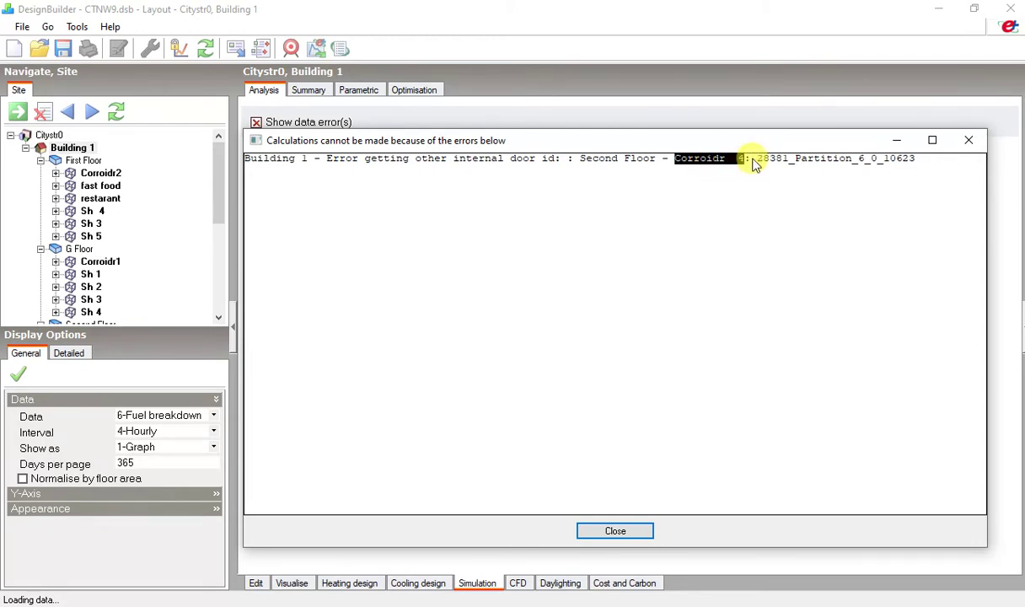
left_click_drag(757, 163, 919, 164)
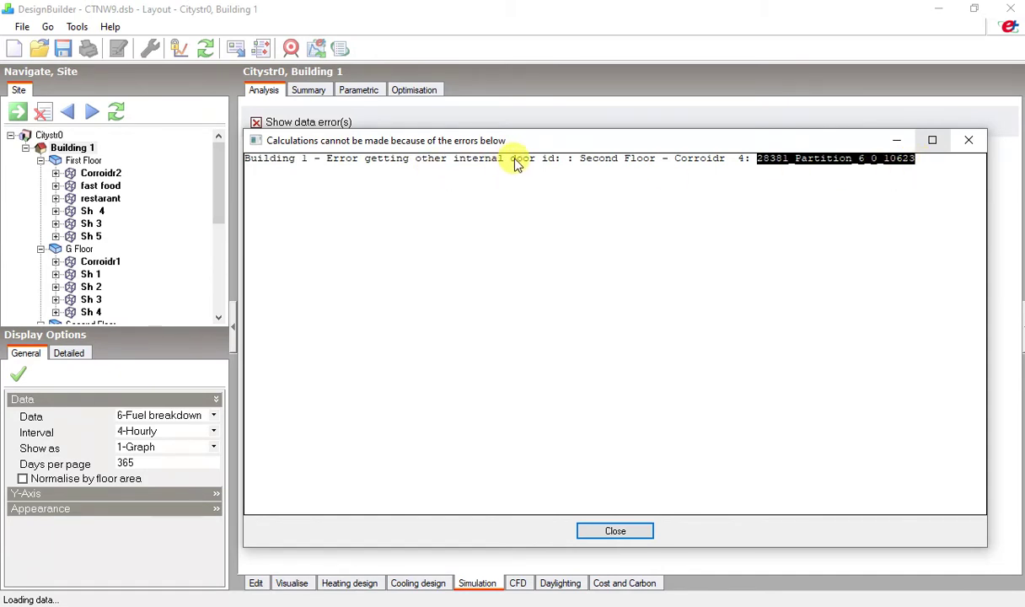
left_click_drag(511, 162, 553, 167)
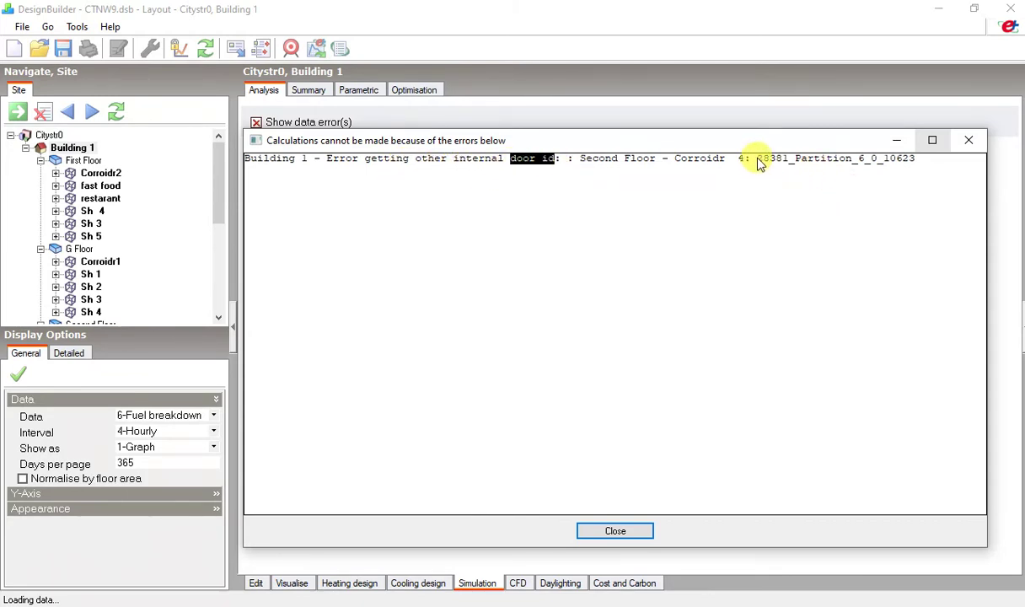
left_click_drag(757, 163, 865, 173)
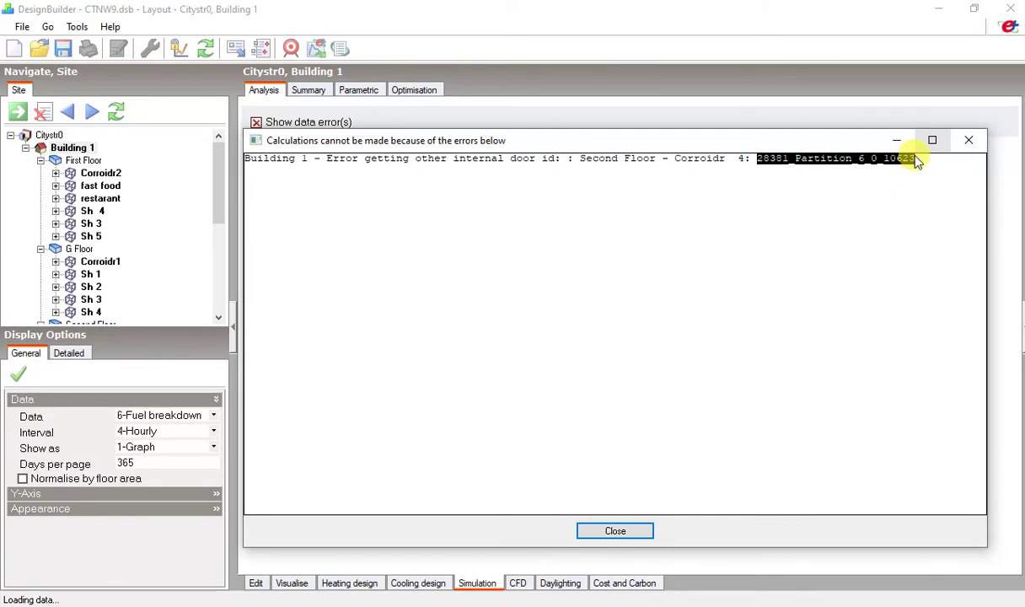
left_click(785, 165)
left_click_drag(795, 162, 857, 170)
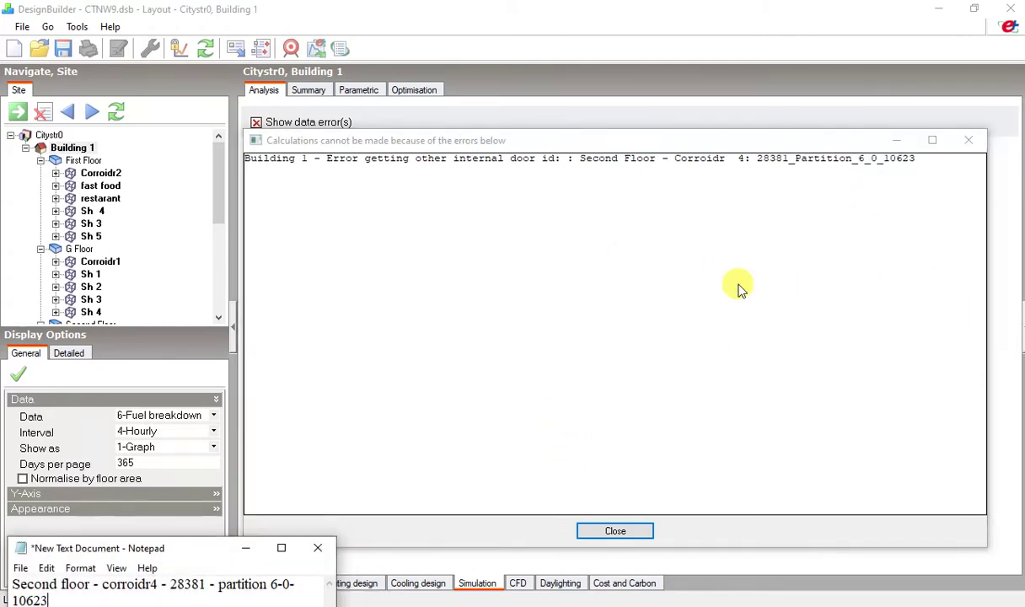
Compare the error location noted in Notepad with the calculation error report, and close the report
left_click_drag(144, 549, 471, 252)
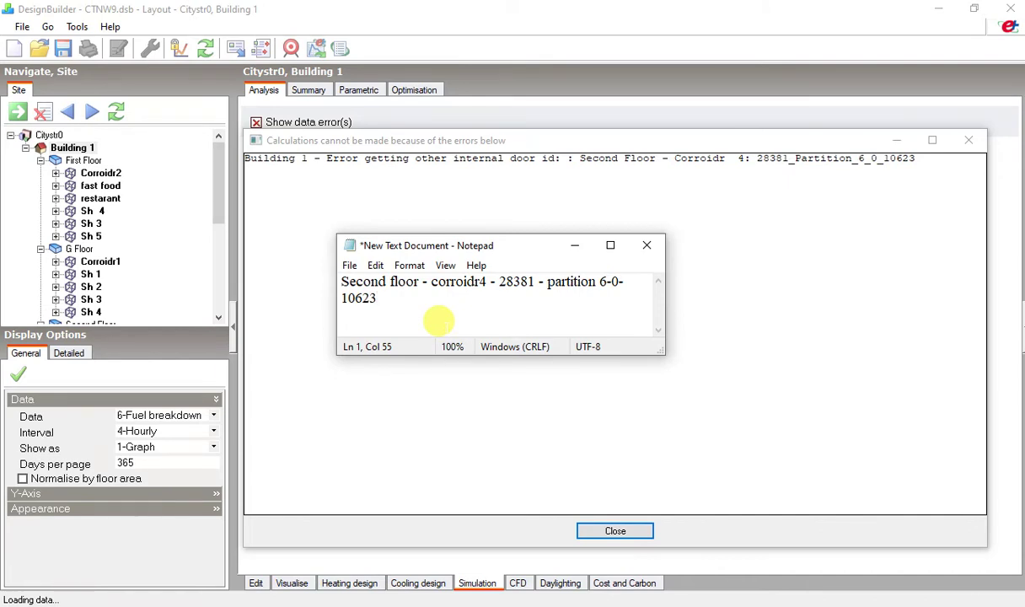
left_click_drag(759, 169, 1016, 149)
key("alt+Tab")
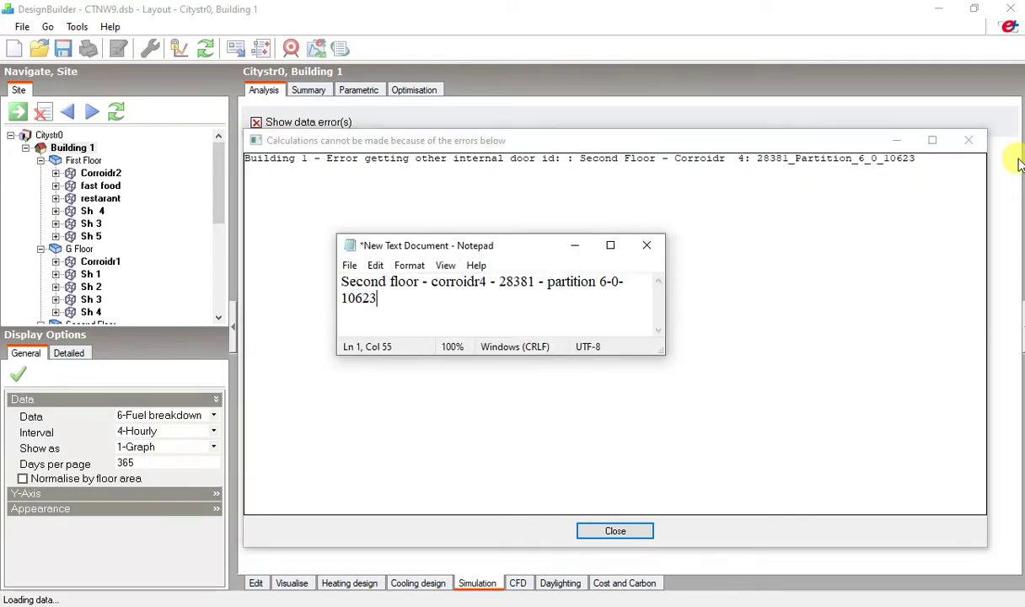
left_click_drag(470, 251, 476, 243)
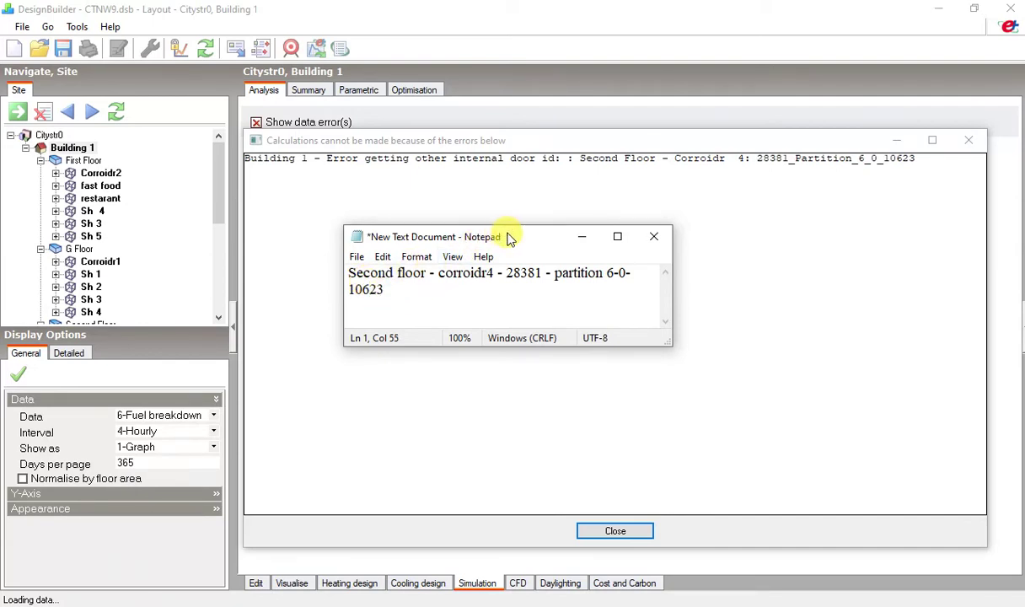
left_click_drag(510, 240, 611, 245)
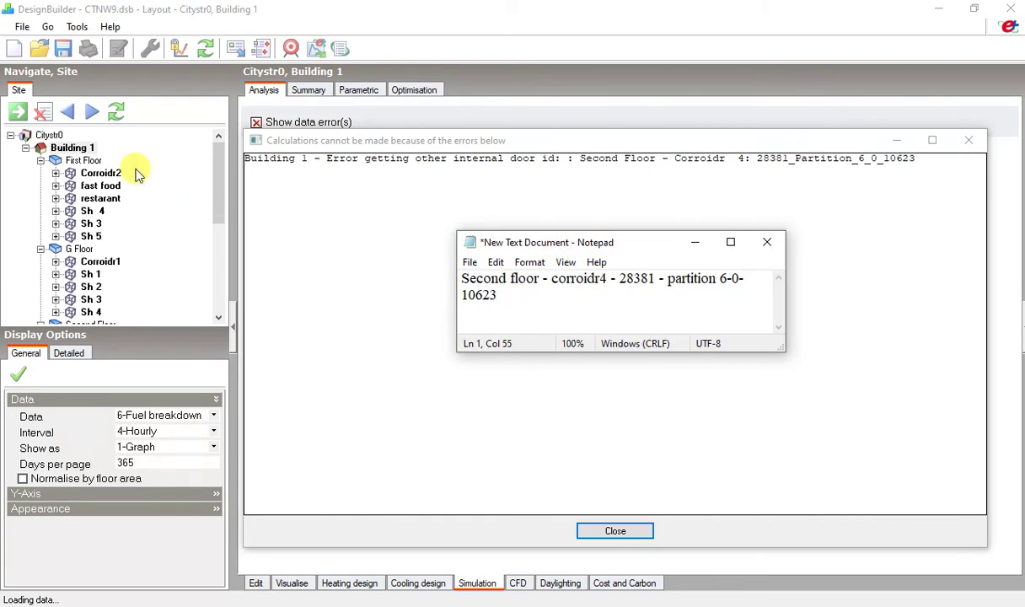
left_click(614, 533)
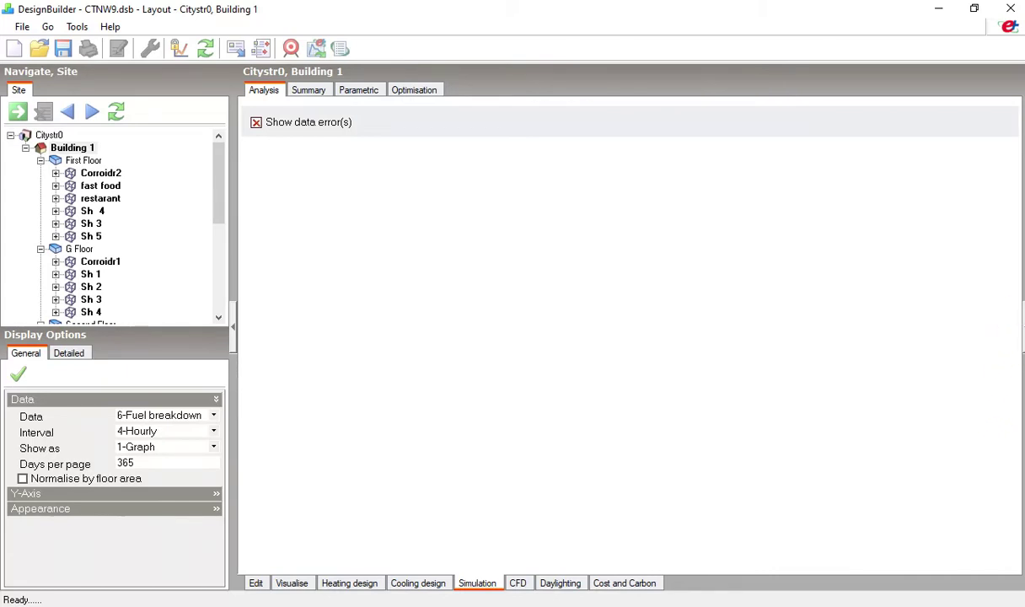
Return to the building layout, open the Second Floor block named in the note, and bring the Notepad note back up
left_click_drag(817, 539, 844, 560)
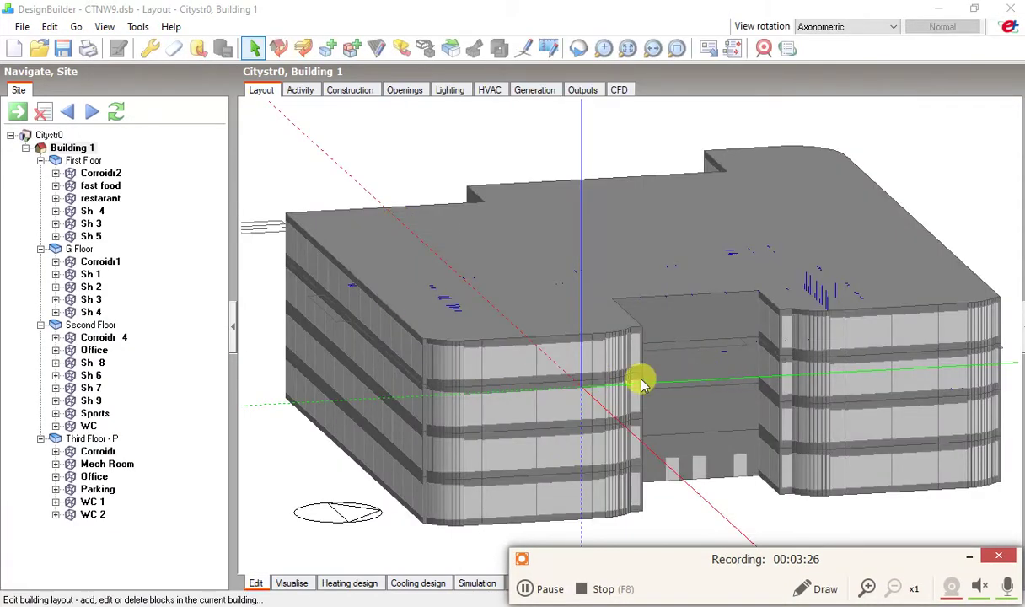
middle_click_drag(590, 344, 556, 346)
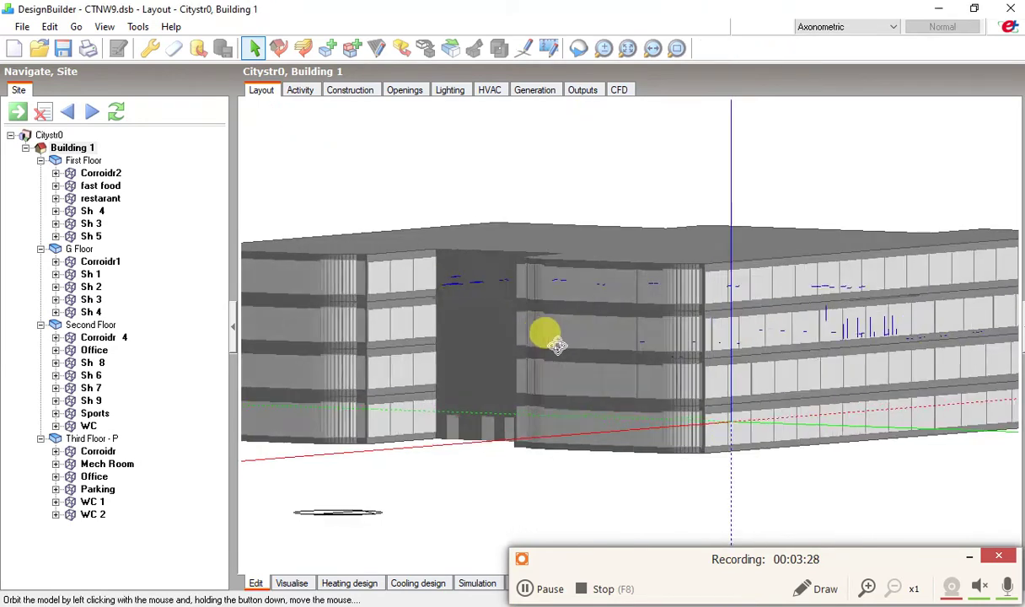
left_click_drag(556, 346, 730, 352)
key("Escape")
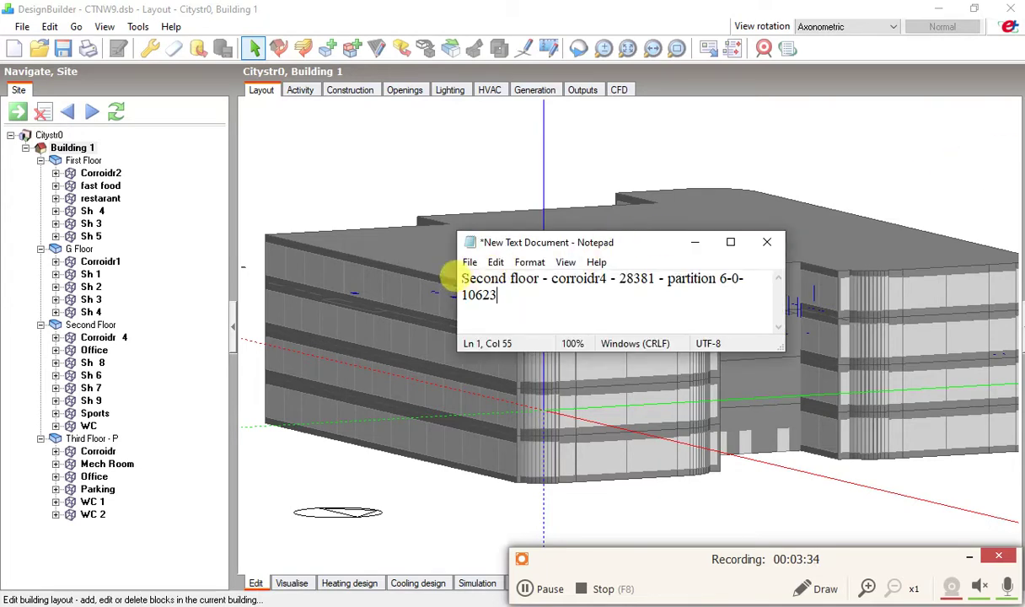
left_click_drag(451, 272, 536, 276)
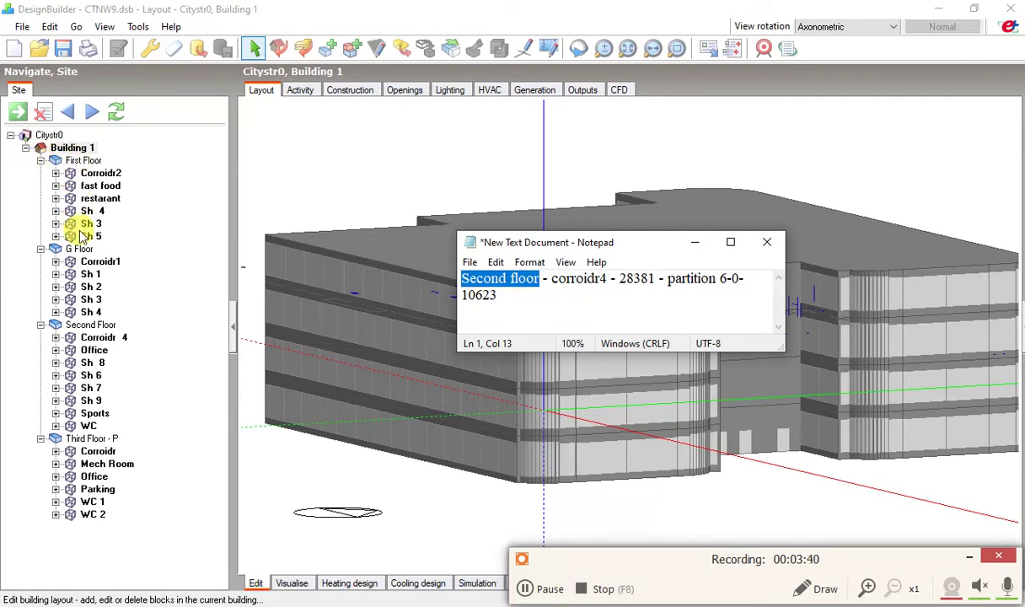
left_click(90, 325)
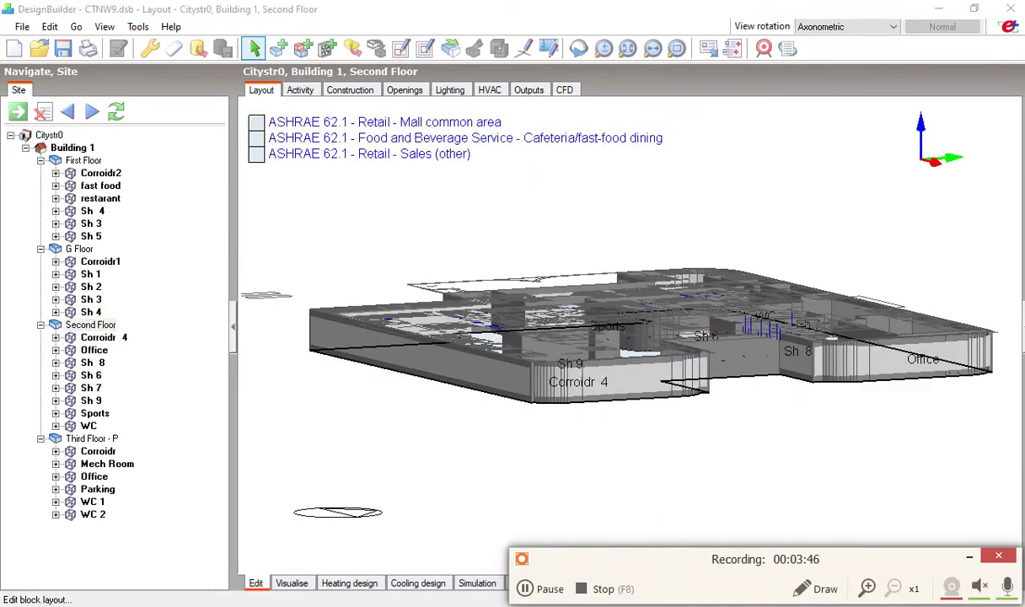
key("alt+Tab")
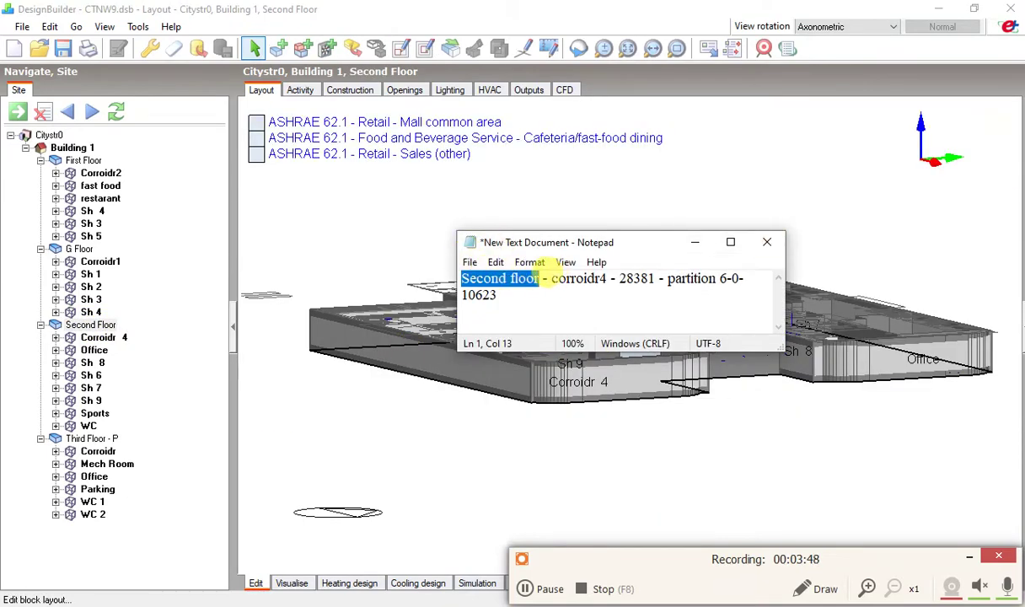
Open the Second Floor zone Corroidr 4, check its name, ID 28381 and partition 6-0-10623 in the note, and expand its surfaces
left_click_drag(552, 279, 606, 279)
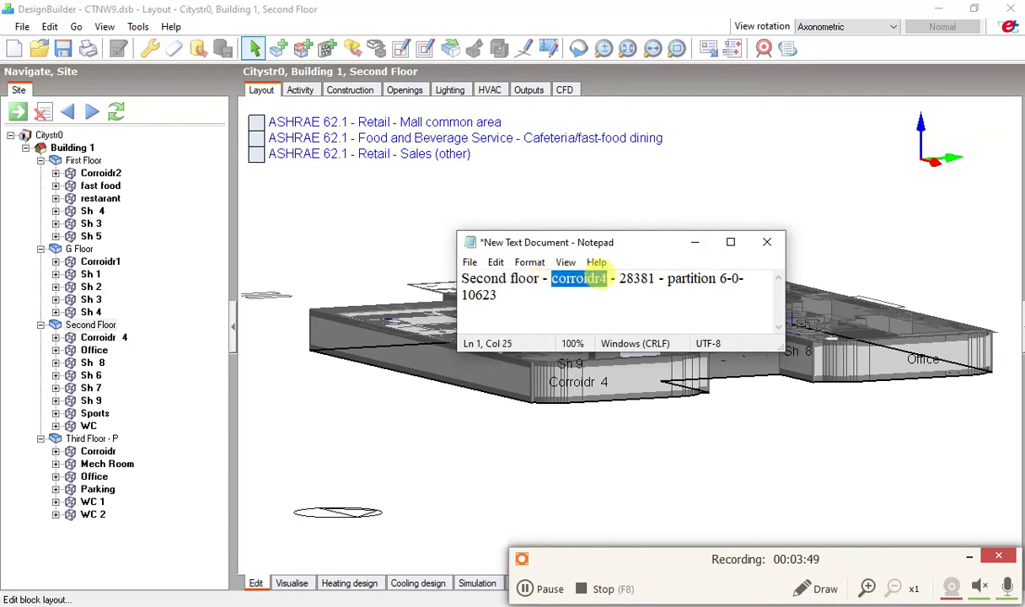
left_click(93, 338)
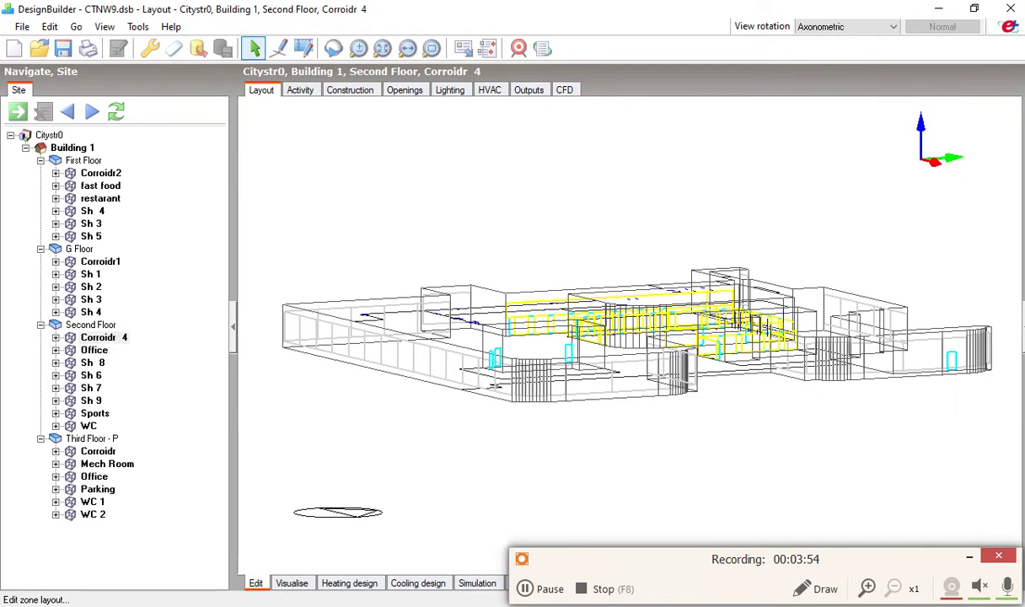
key("alt+Tab")
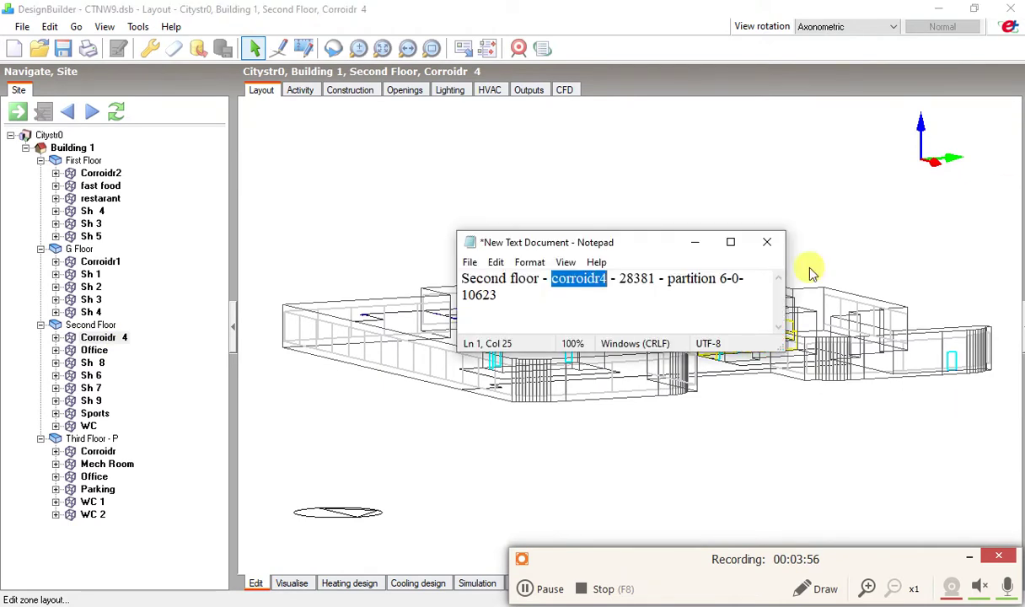
left_click_drag(619, 278, 734, 286)
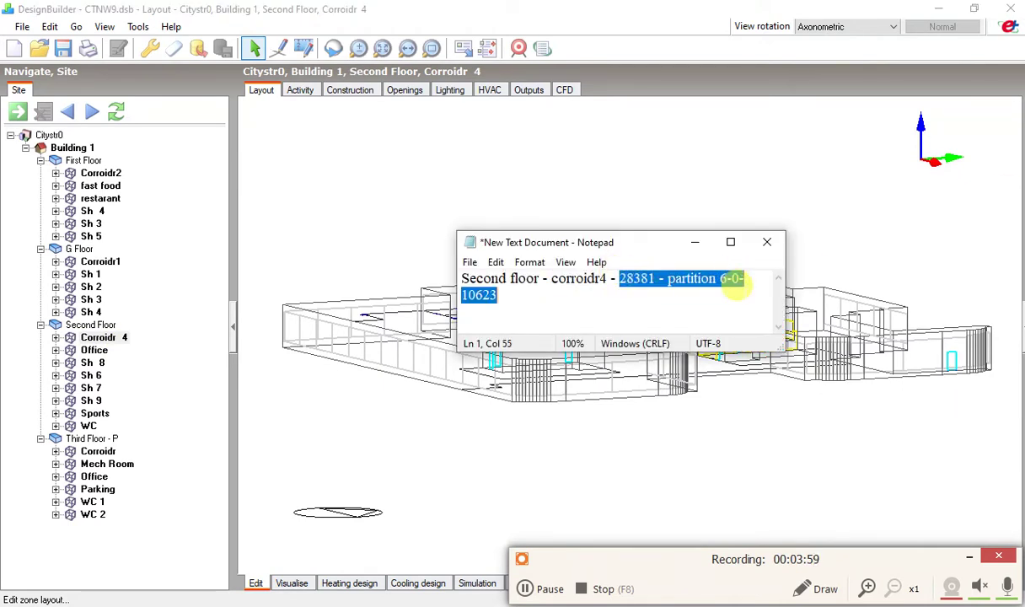
left_click(694, 242)
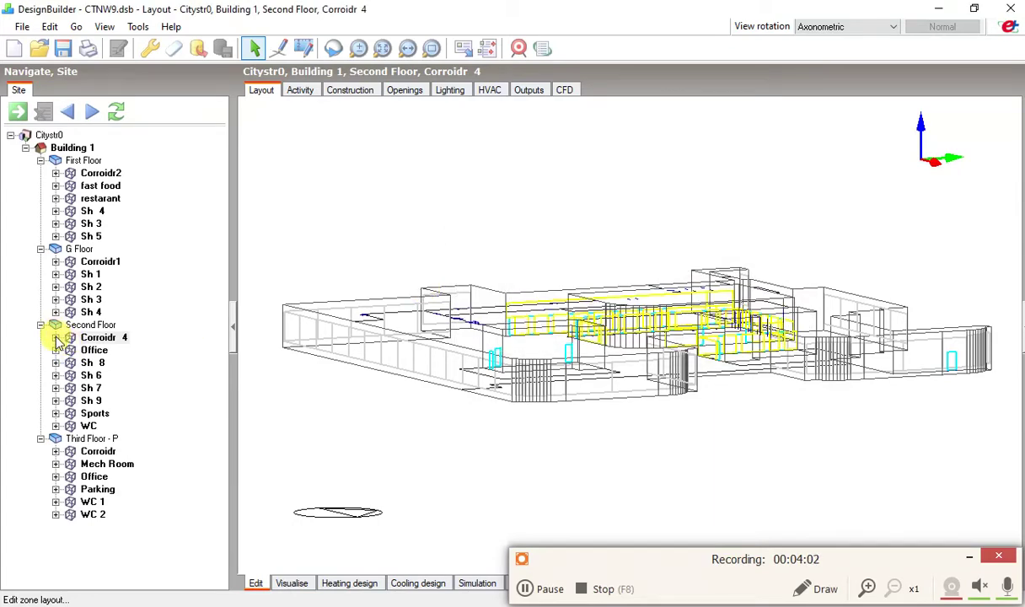
left_click(56, 337)
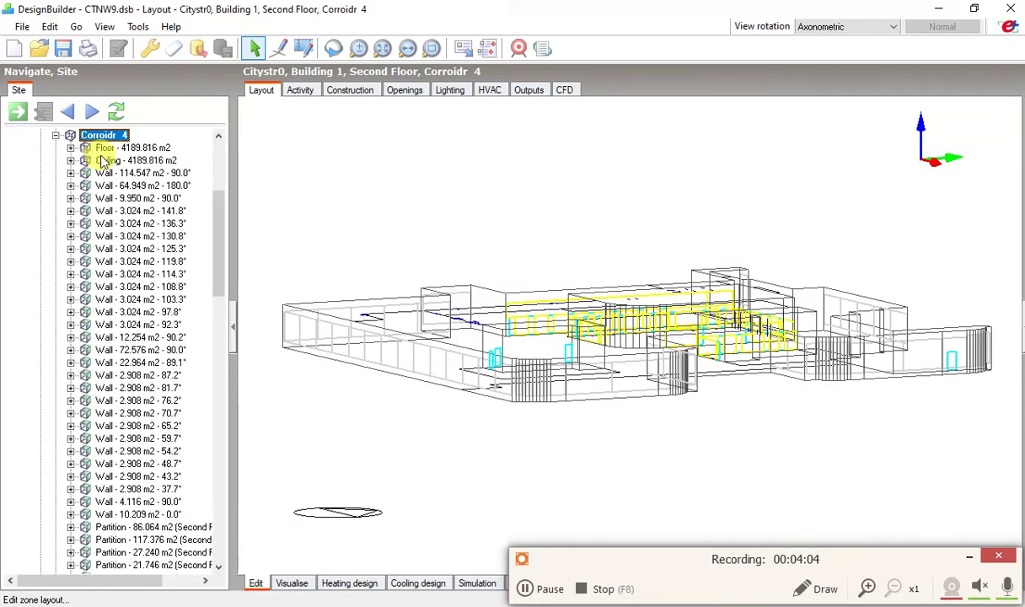
left_click(824, 589)
left_click(777, 549)
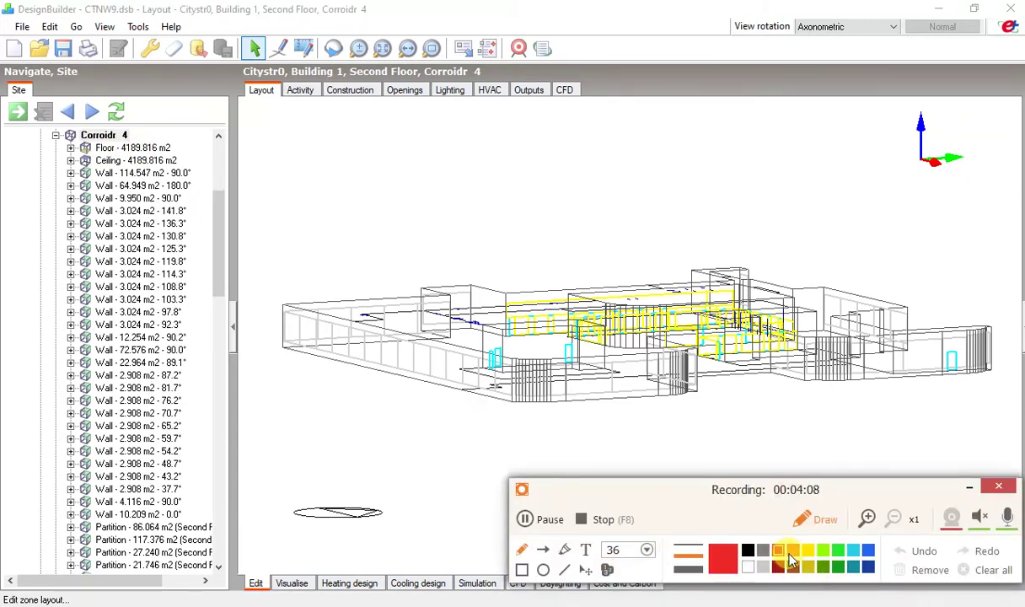
left_click(524, 571)
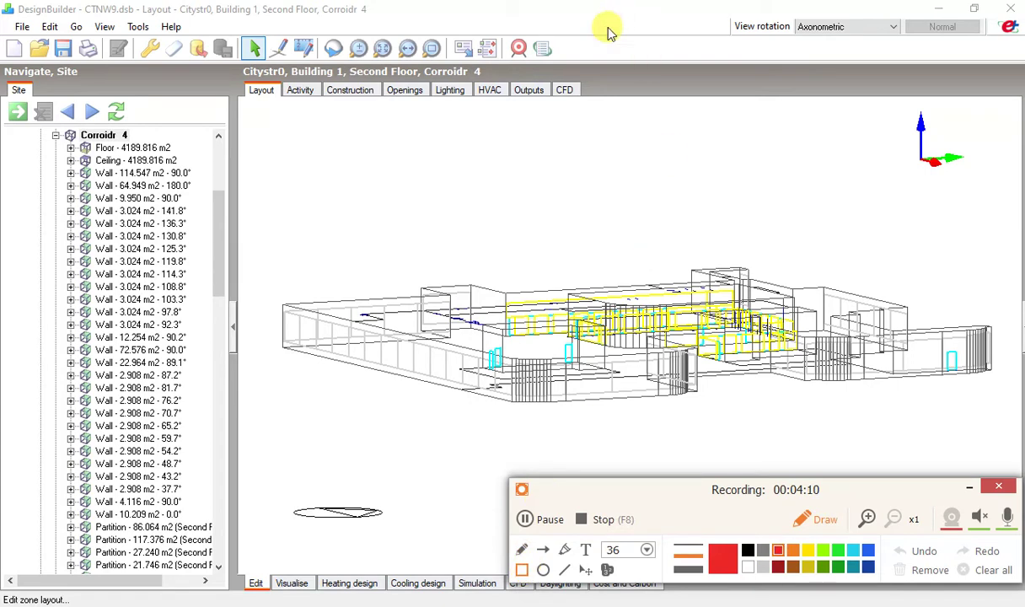
left_click_drag(505, 71, 557, 107)
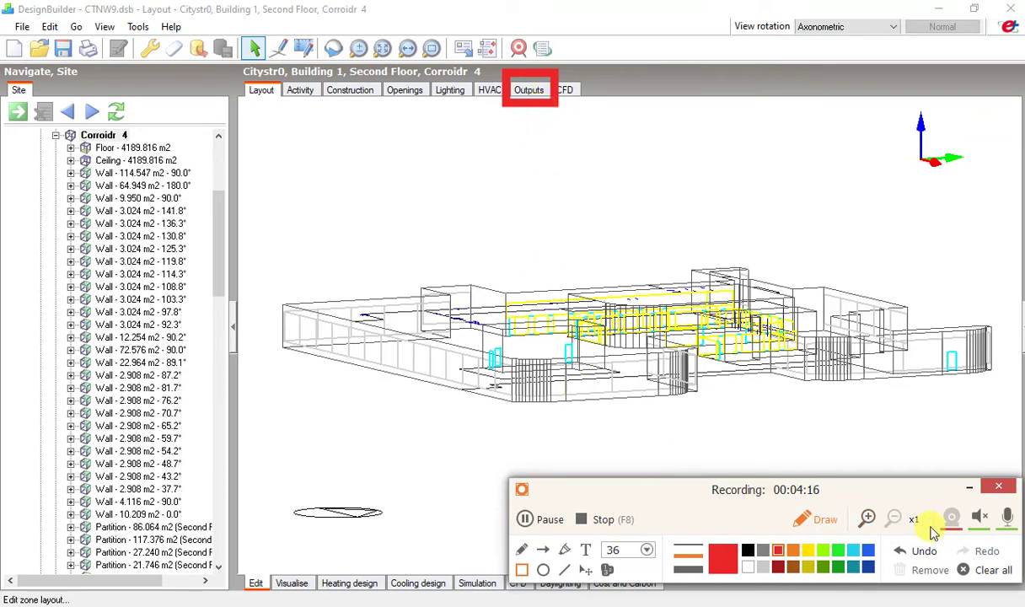
left_click(988, 571)
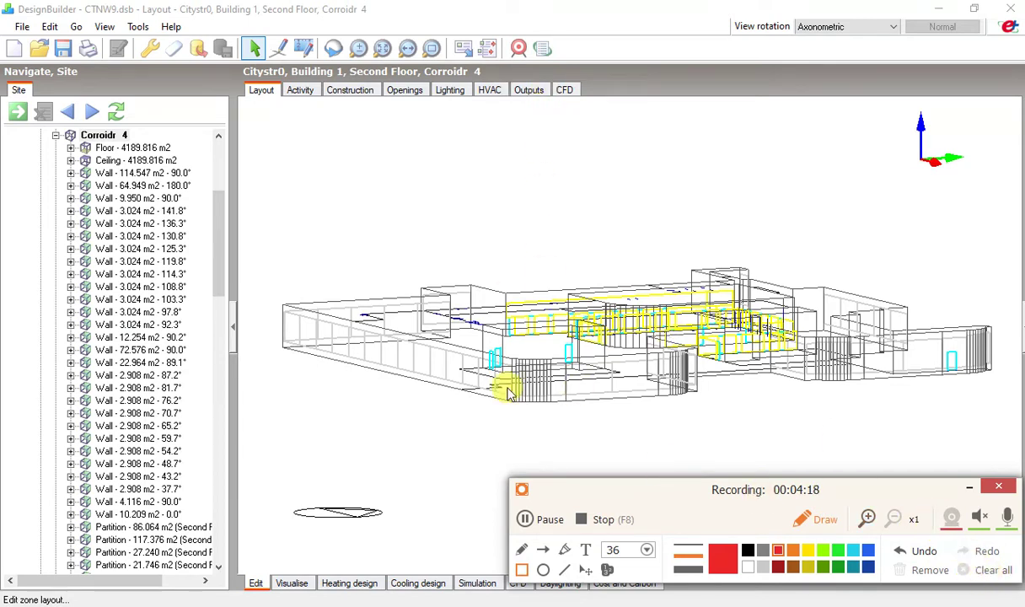
left_click(819, 519)
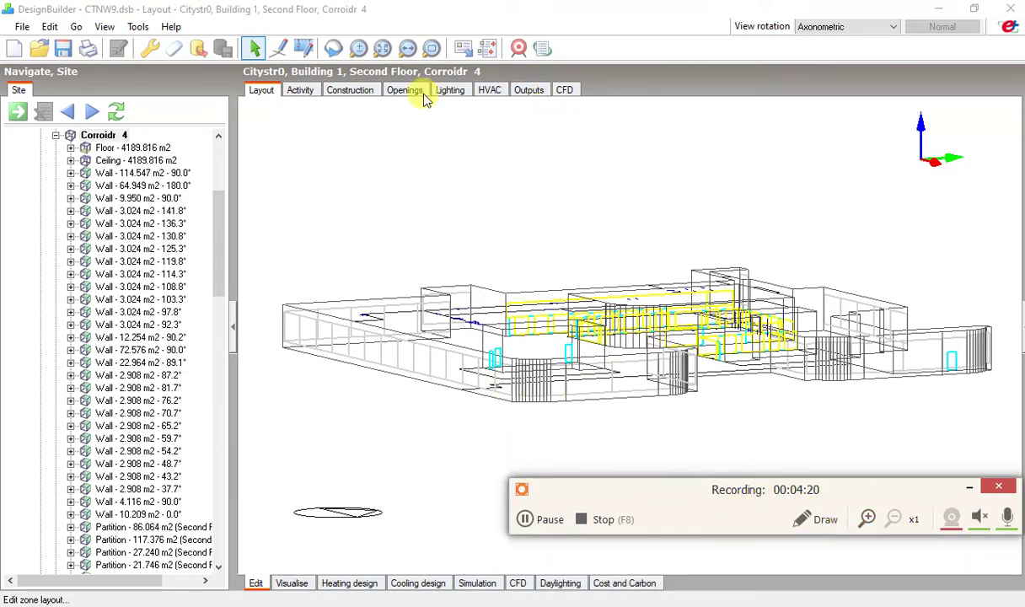
Show the simulation output options of Corroidr 4 and place the Notepad note below its EnergyPlus calculation name
left_click(529, 90)
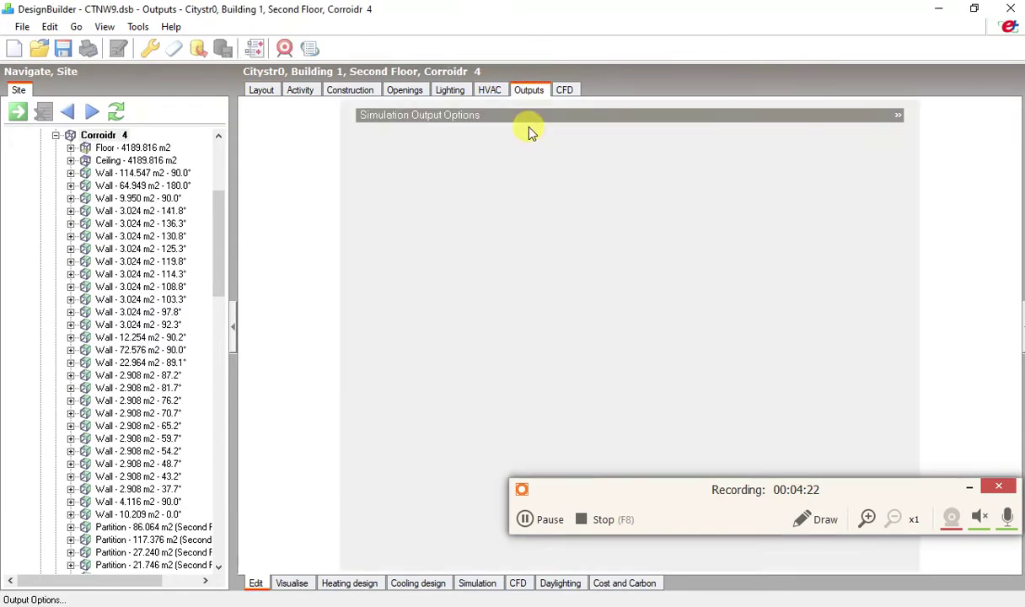
left_click(549, 116)
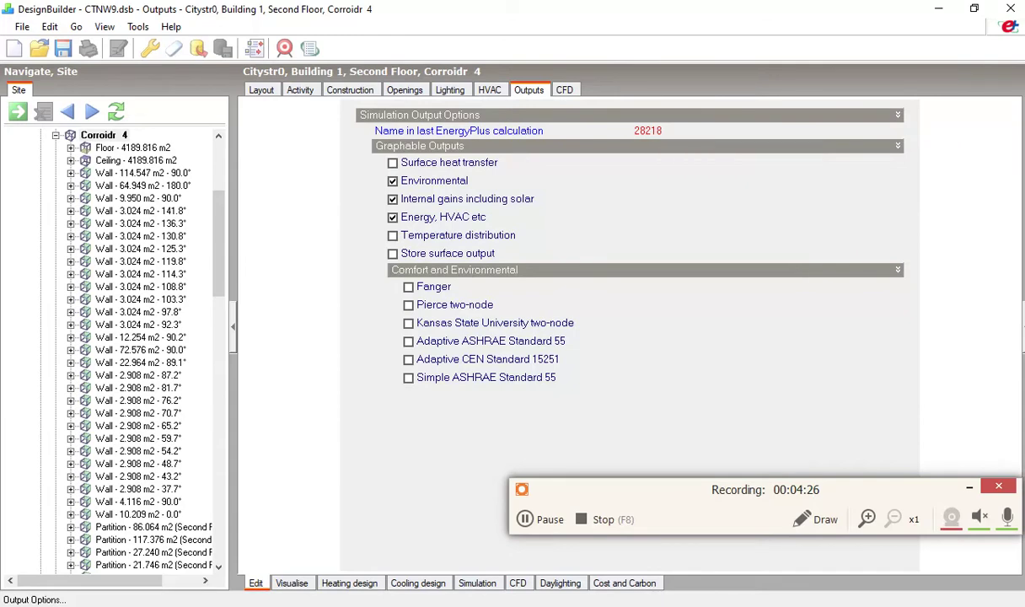
key("alt+Tab")
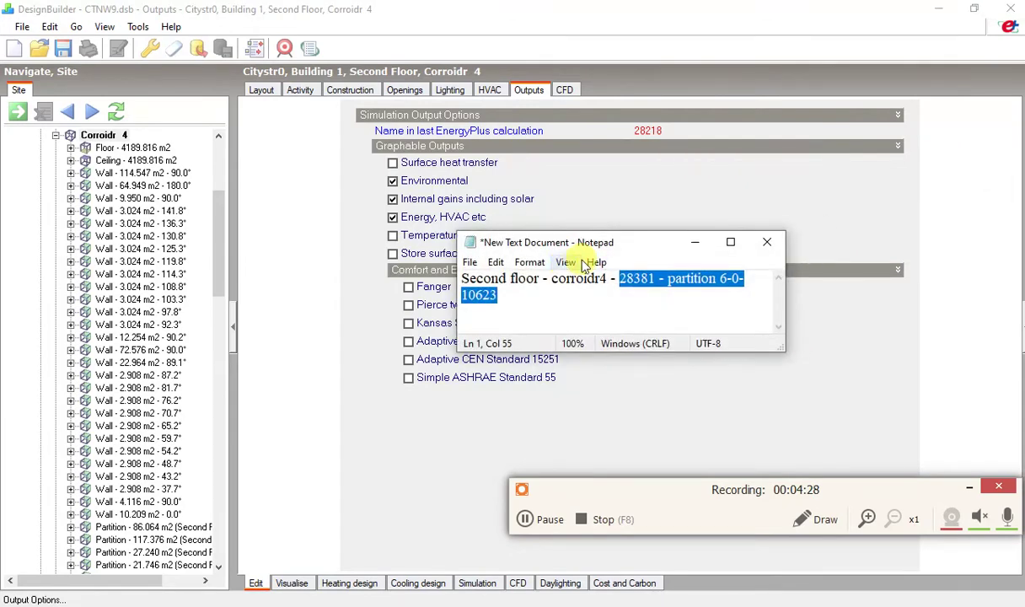
left_click_drag(607, 242, 615, 160)
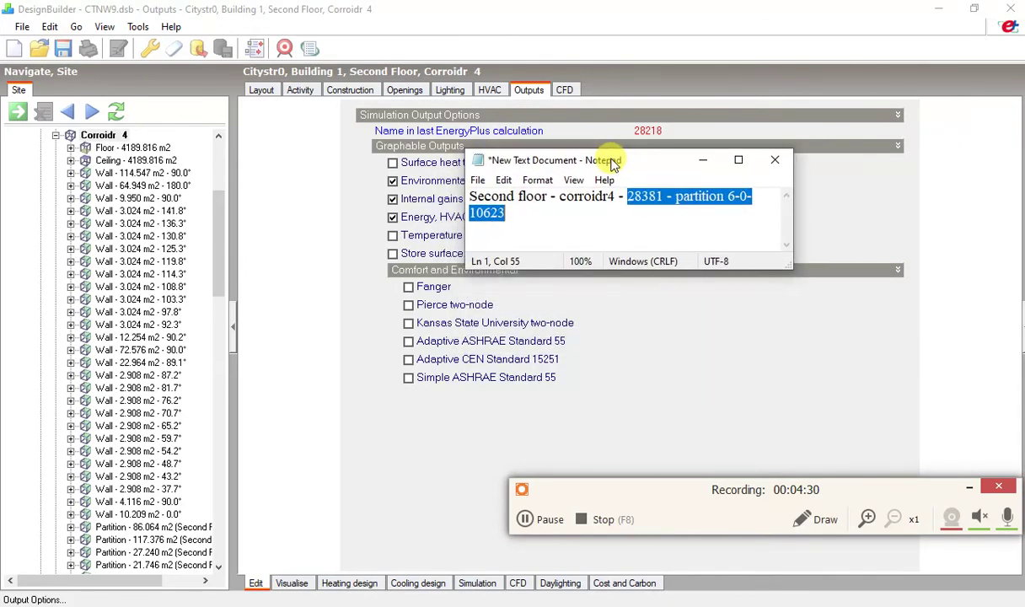
Compare the EnergyPlus calculation name of Corroidr 4 with ID 28381 in the note, and minimize the note
left_click(631, 201)
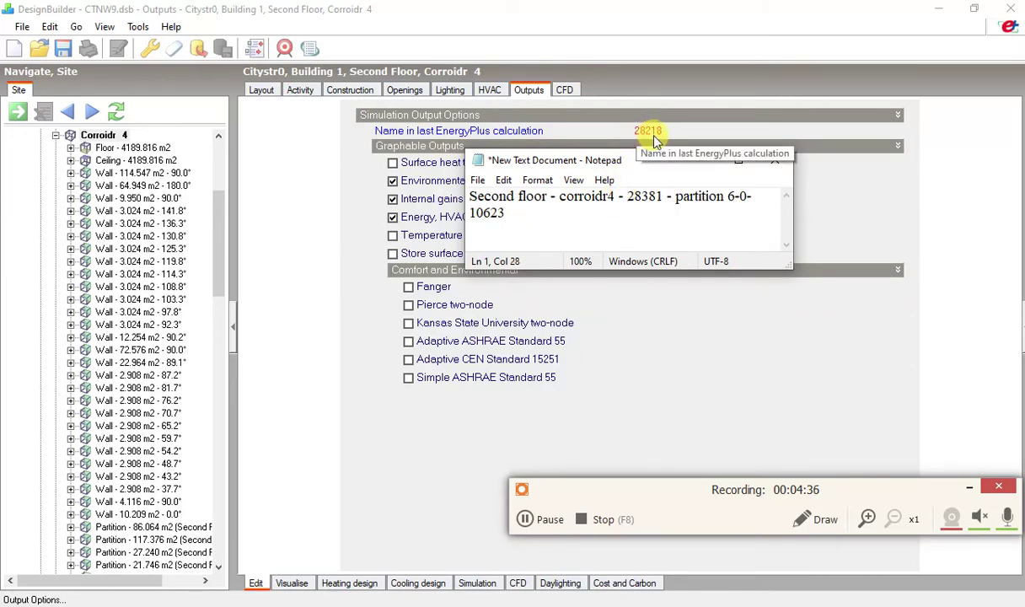
key("shift+Right")
key("shift+Right")
key("shift+Right")
key("shift+Right")
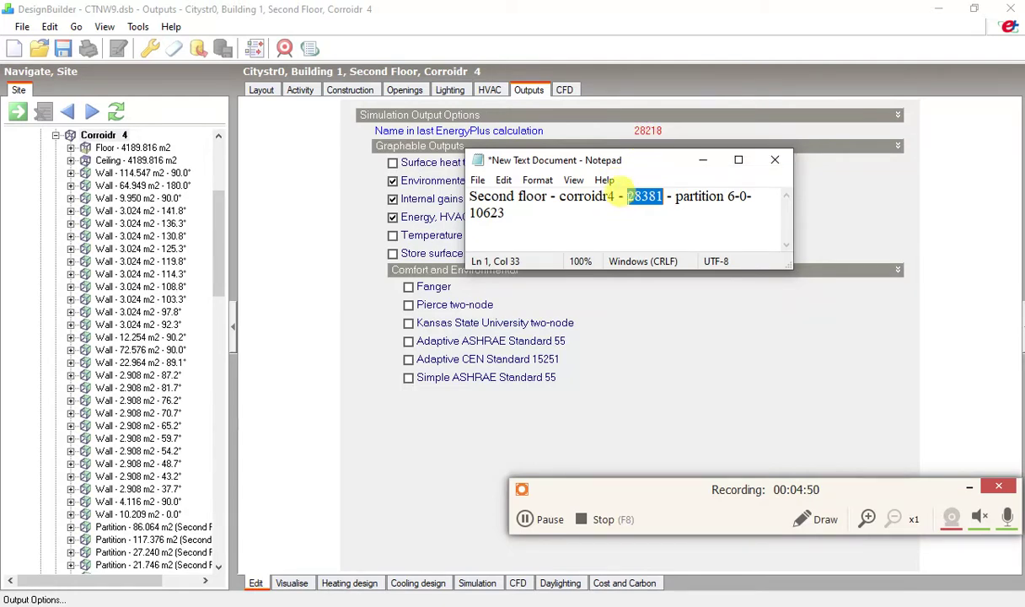
left_click(631, 195)
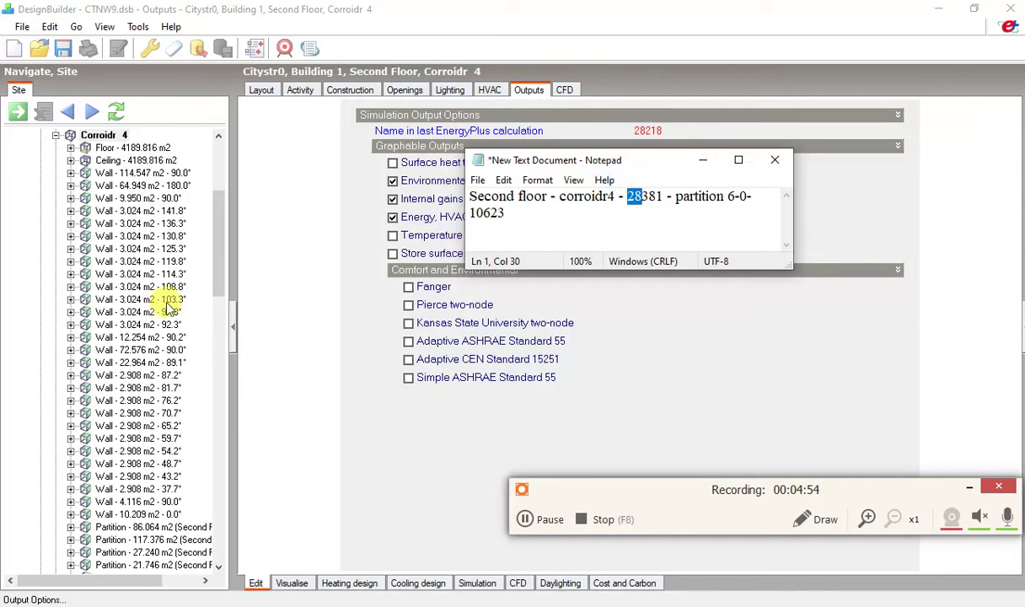
mouse_move(216, 269)
left_mouse_down()
mouse_move(218, 190)
mouse_move(222, 259)
left_mouse_up()
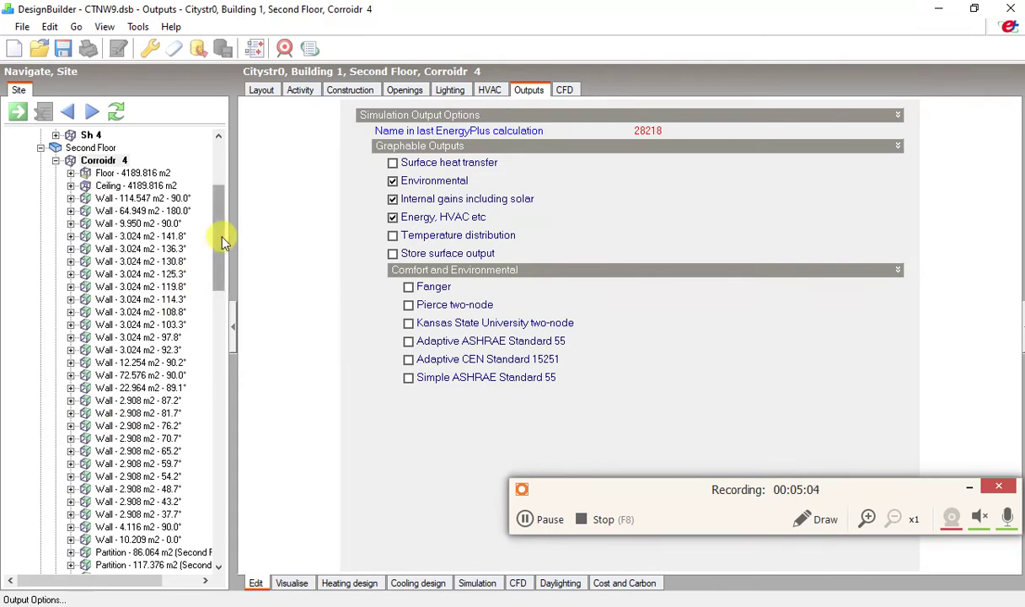
scroll(226, 240, "down", 1)
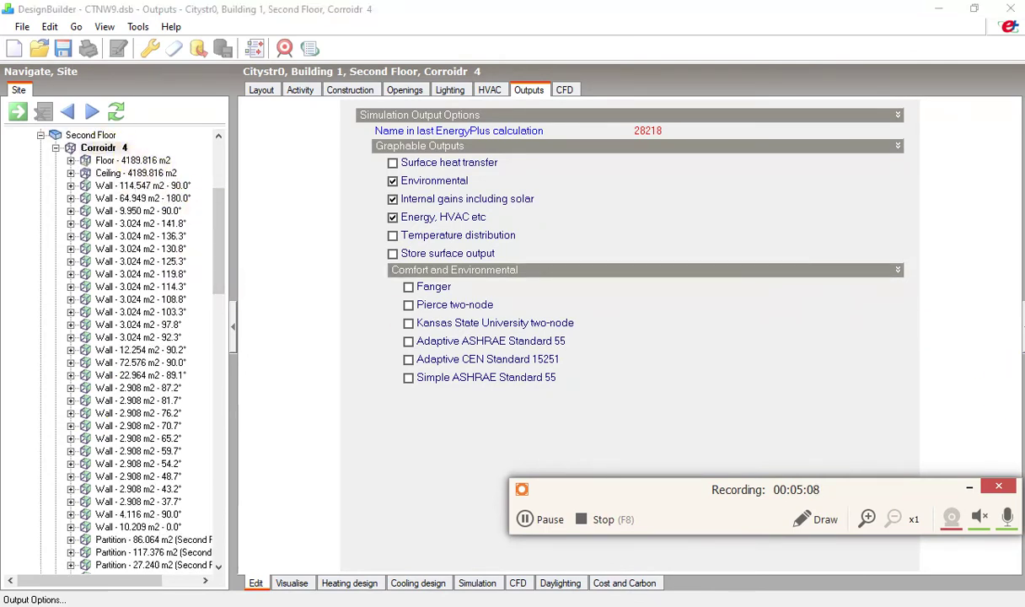
left_click_drag(627, 196, 642, 196)
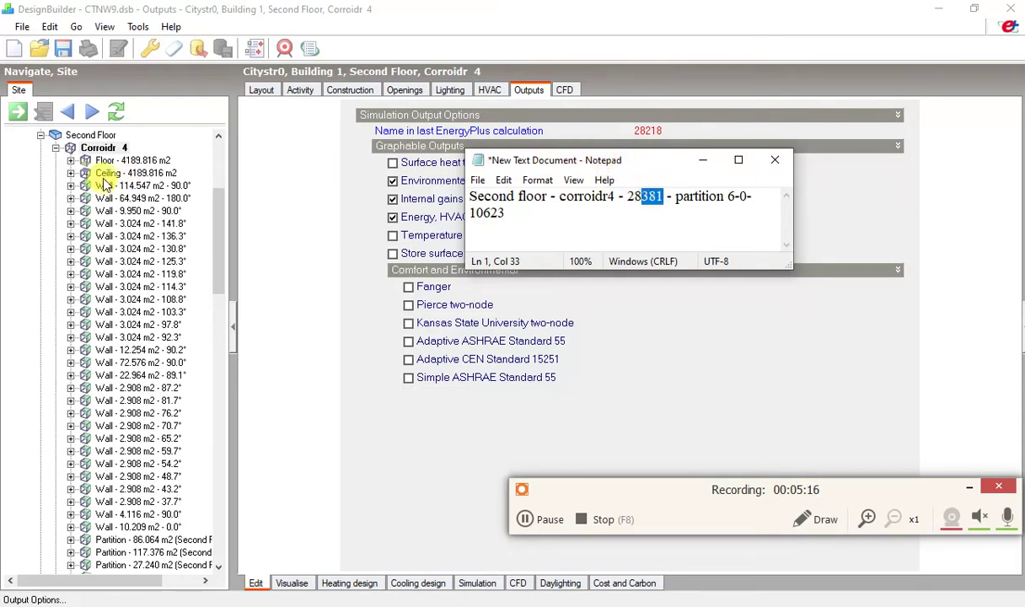
left_click(702, 160)
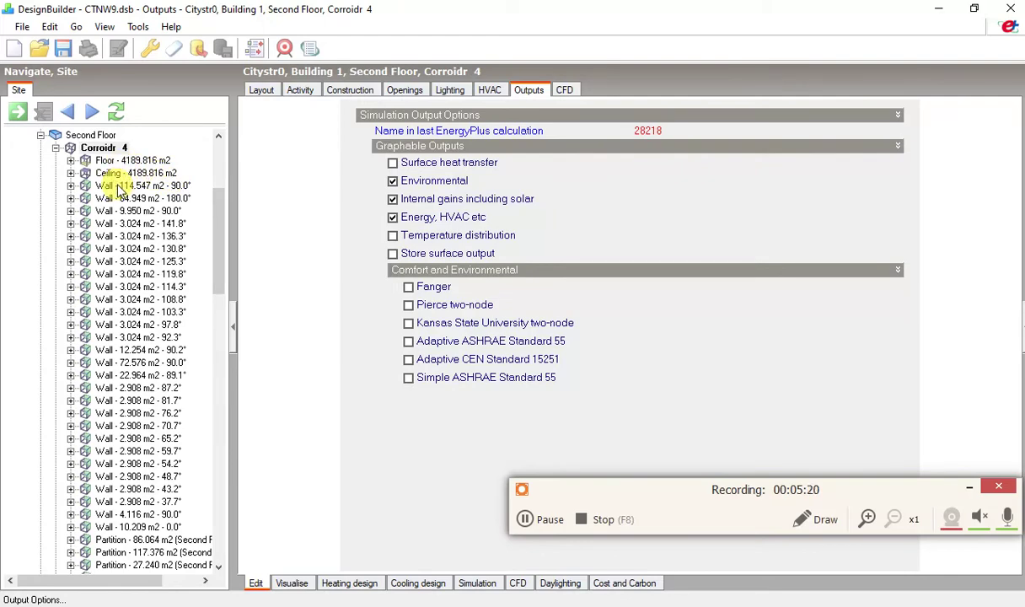
Check the EnergyPlus names of the first and last partitions listed under Corroidr 4 against the Notepad note
left_click_drag(218, 211, 224, 294)
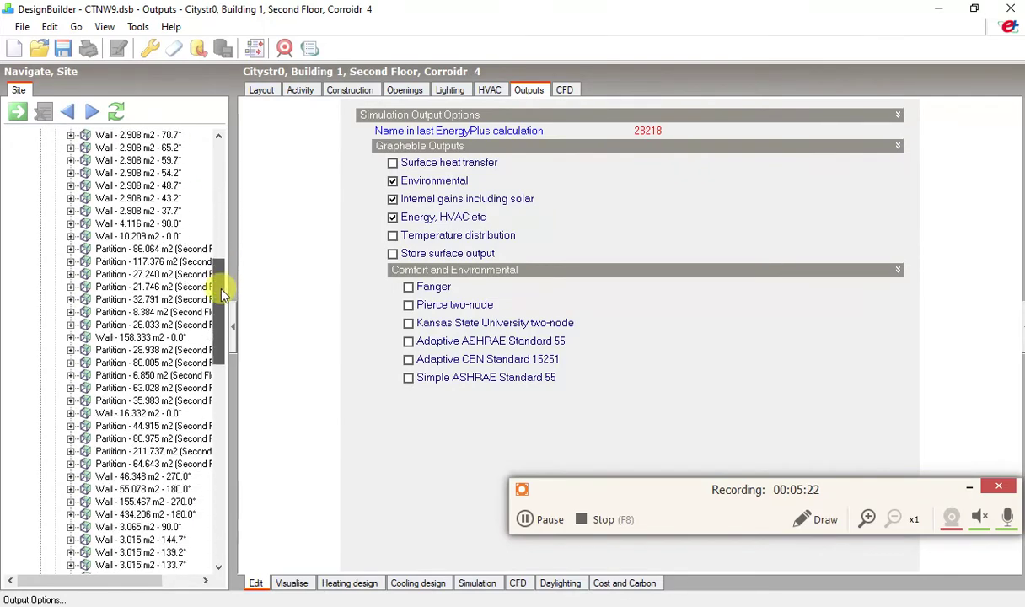
scroll(186, 258, "down", 1)
left_click(119, 213)
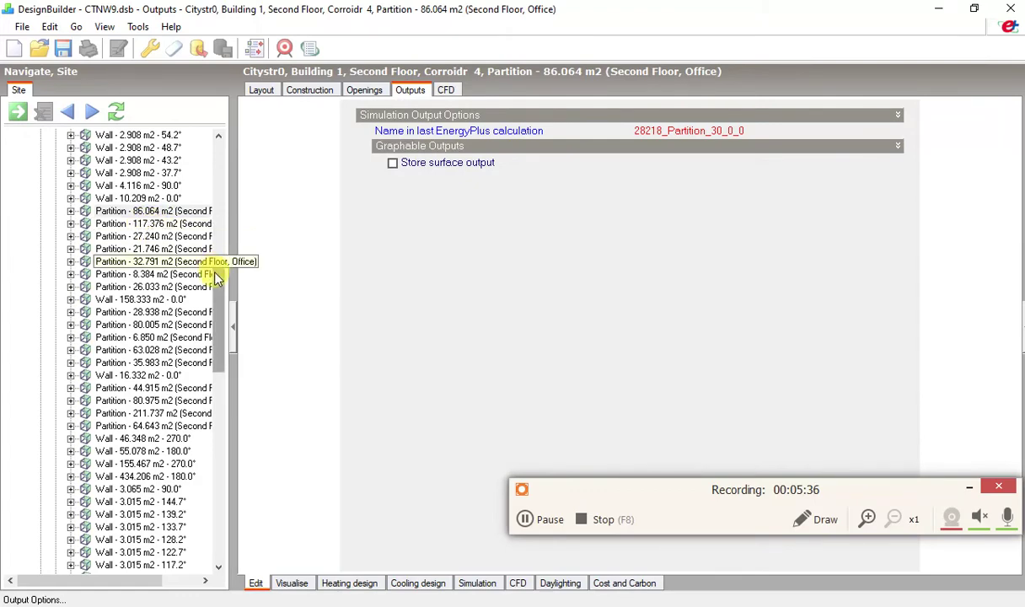
scroll(204, 260, "down", 1)
left_click_drag(219, 285, 222, 436)
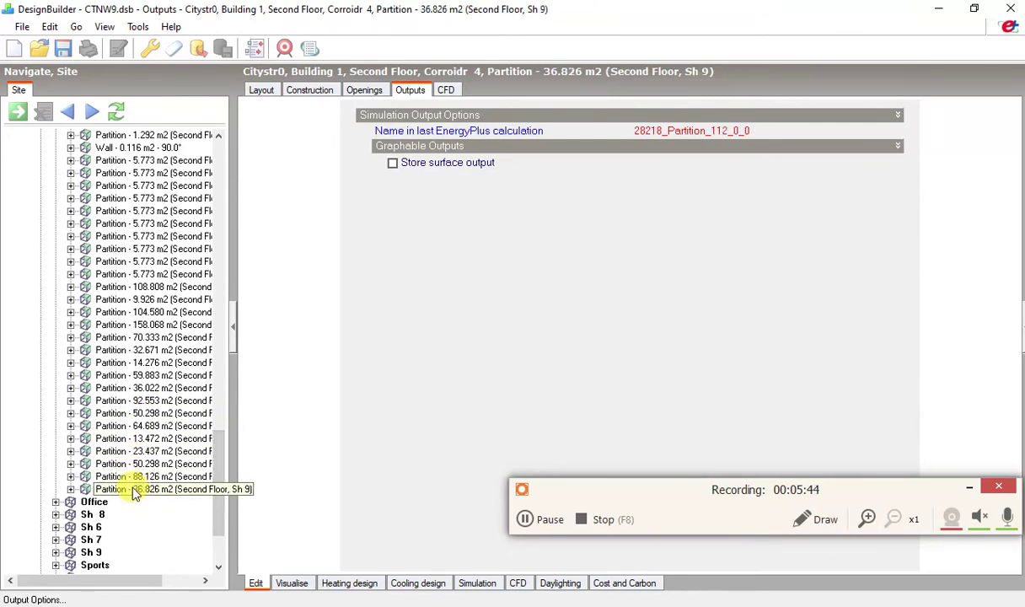
left_click_drag(217, 475, 218, 481)
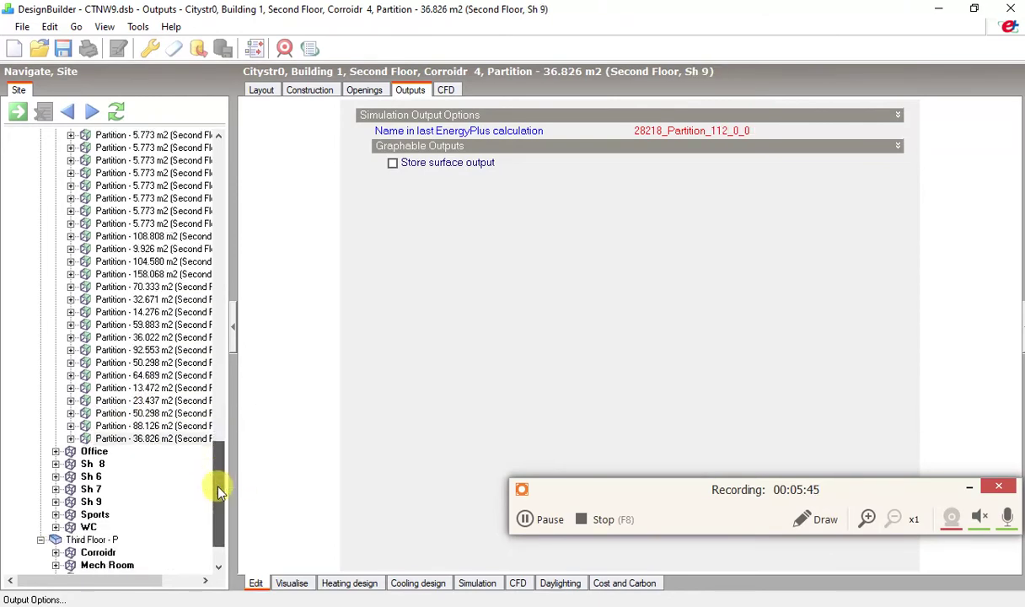
left_click(143, 440)
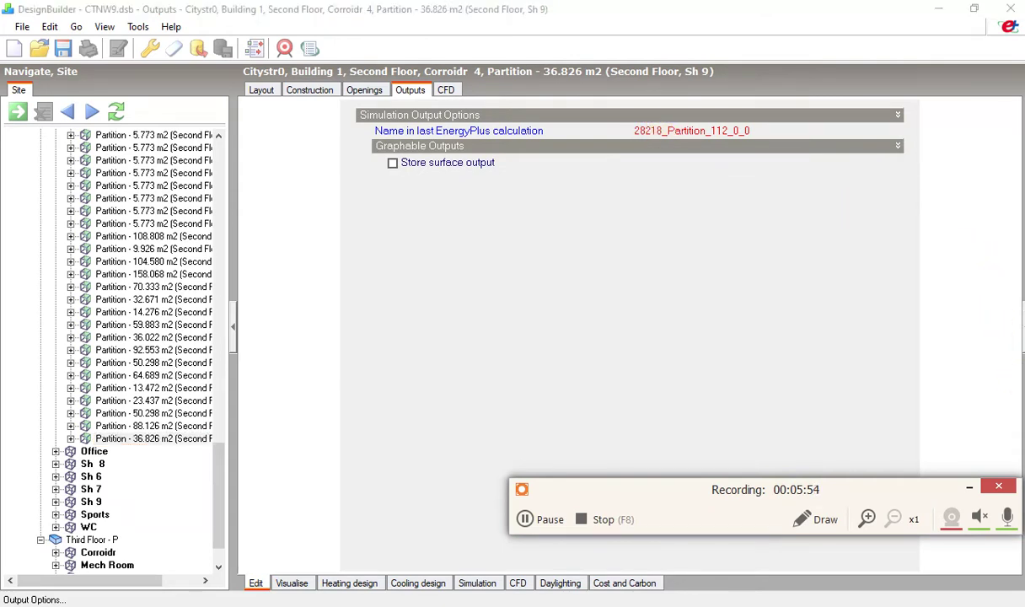
left_click_drag(620, 160, 660, 189)
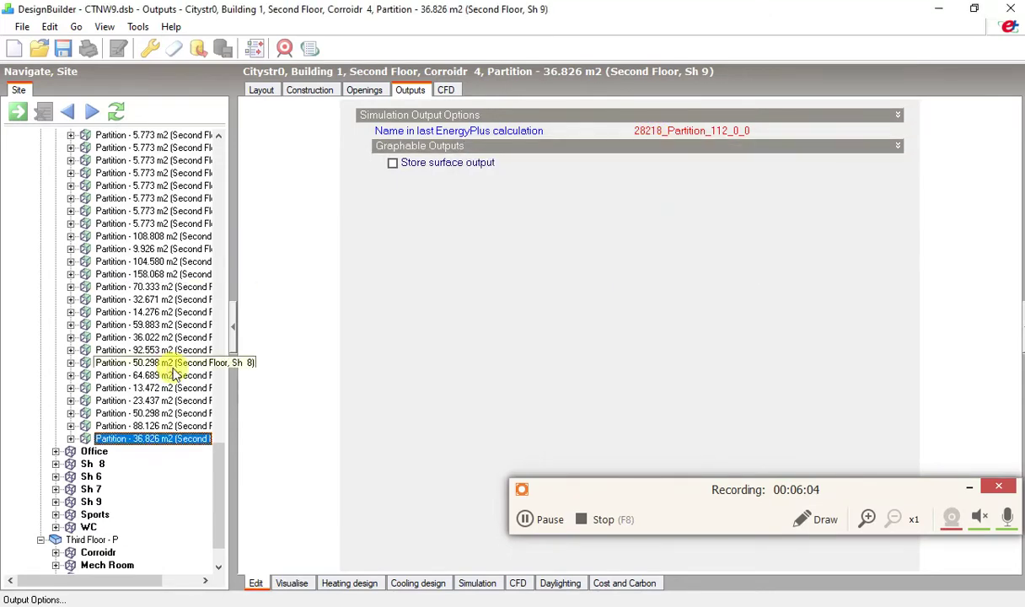
Collapse Corroidr 4, expand the Second Floor Office zone, and show the output options of its 86.064 m2 partition
left_click_drag(214, 485, 218, 226)
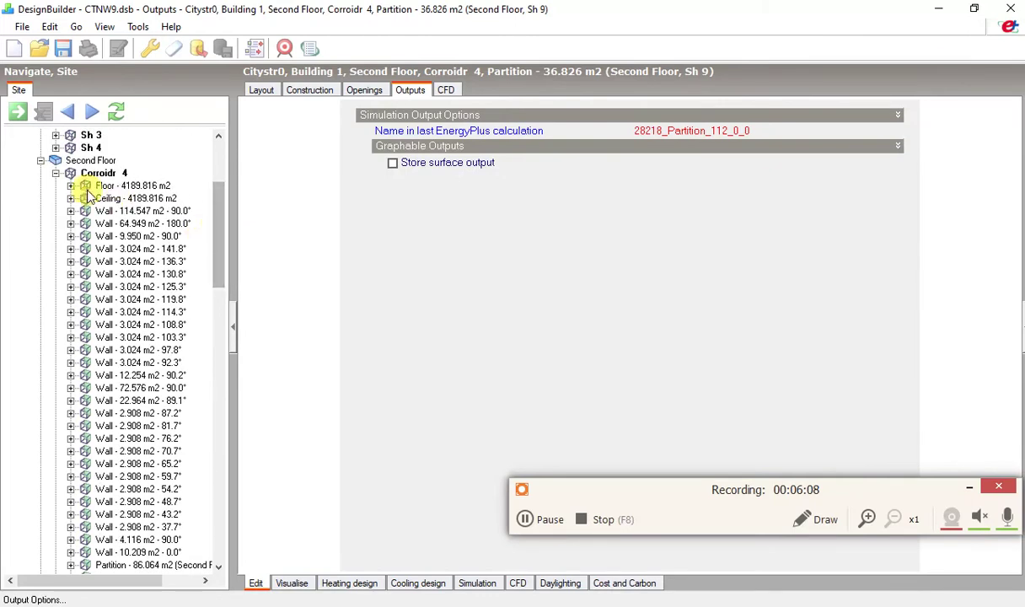
left_click(56, 173)
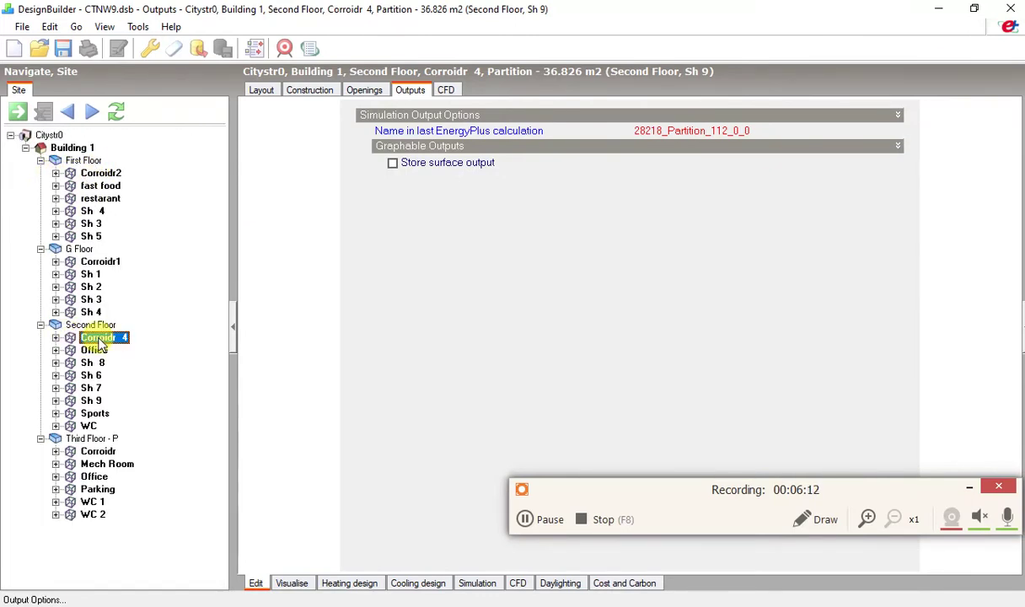
left_click(56, 350)
left_click(108, 413)
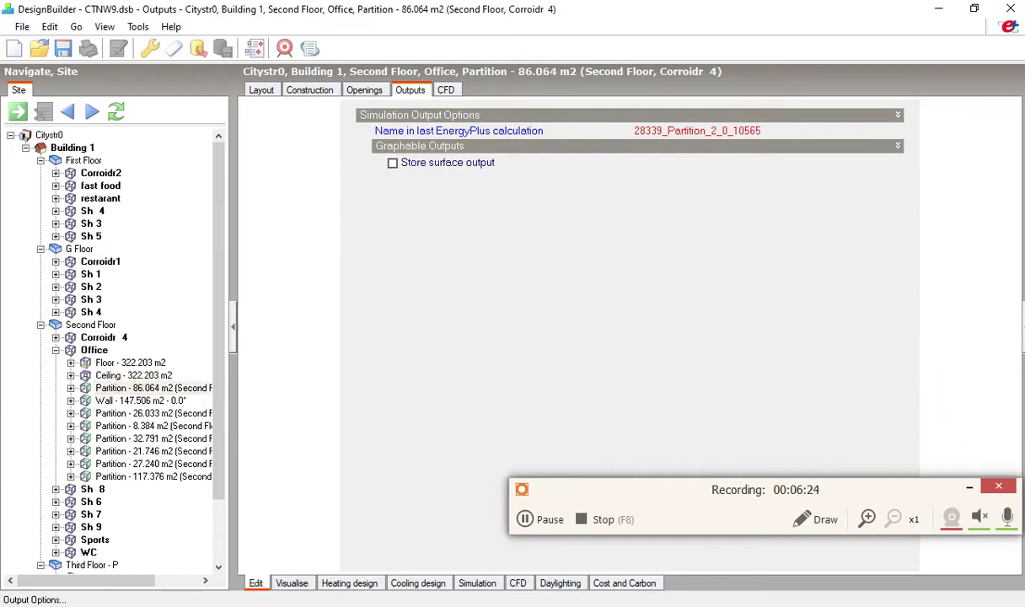
Compare the EnergyPlus names of the Office's 86.064 m2 and 117.376 m2 partitions with ID 28381 in the note
key("alt+Tab")
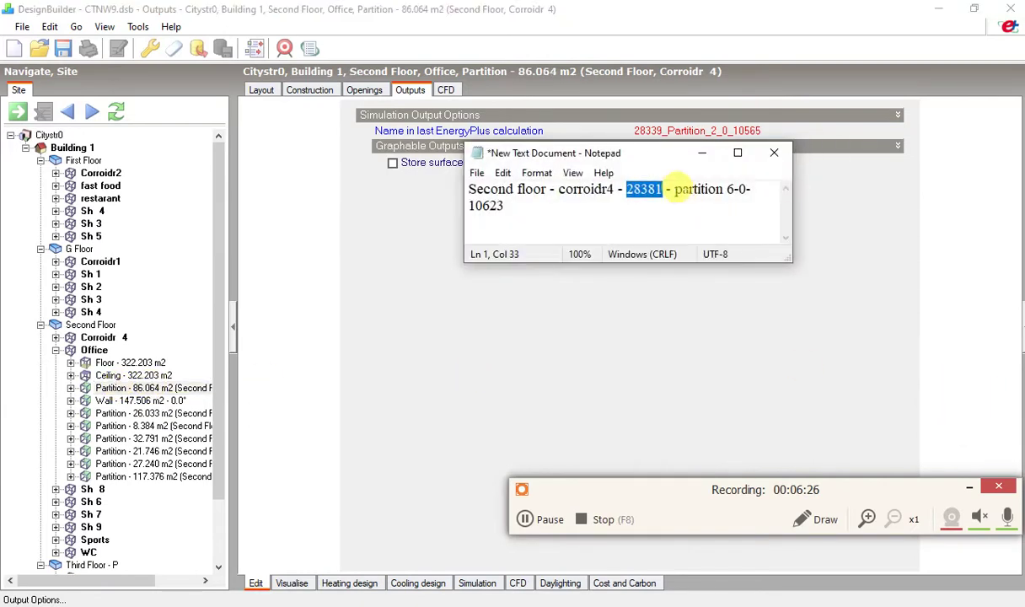
left_click(649, 187)
left_click_drag(675, 189, 717, 189)
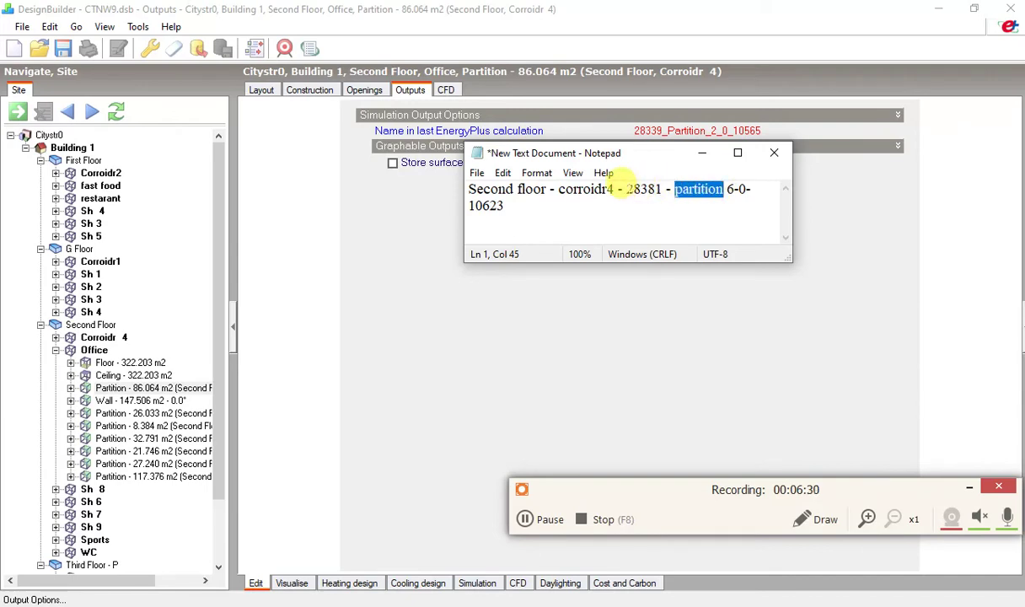
left_click(648, 189)
double_click(644, 189)
left_click(701, 154)
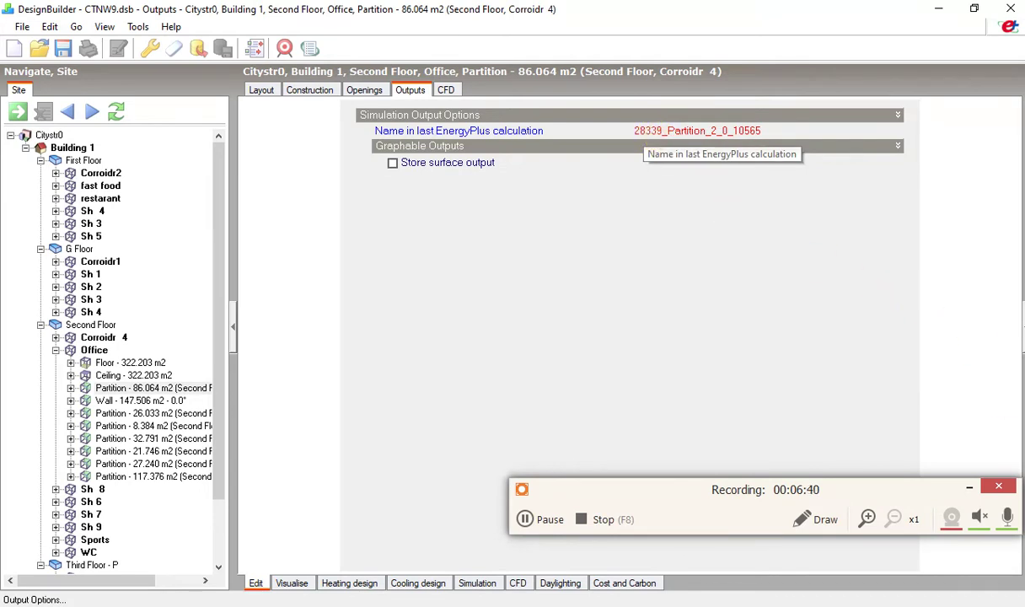
key("alt+Tab")
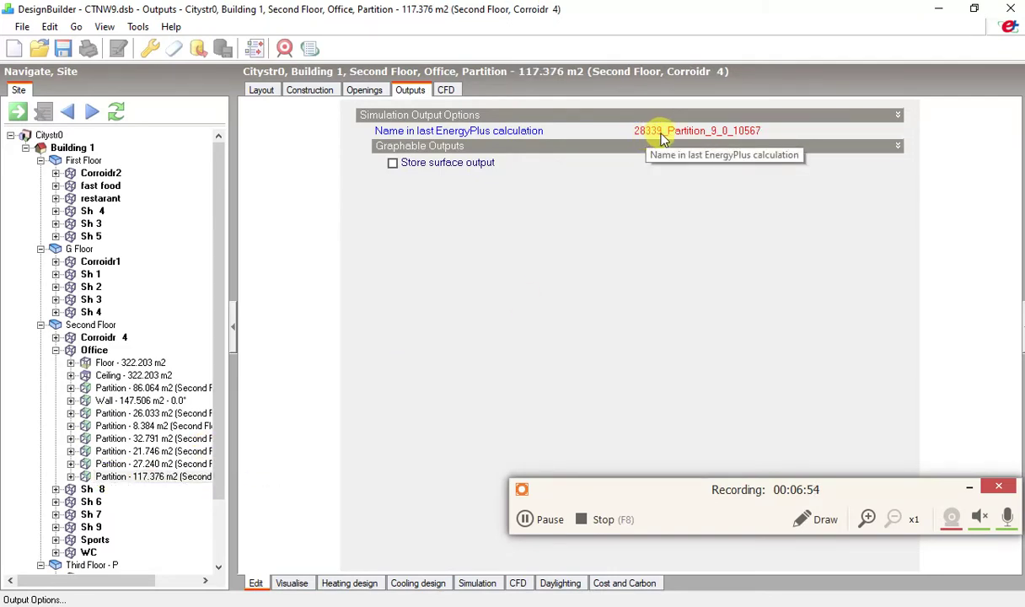
Collapse the Office zone, expand Sh 8, and compare the EnergyPlus names of its 32.671 m2 and 50.298 m2 partitions with ID 28381 in the note
left_click(57, 351)
left_click(72, 363)
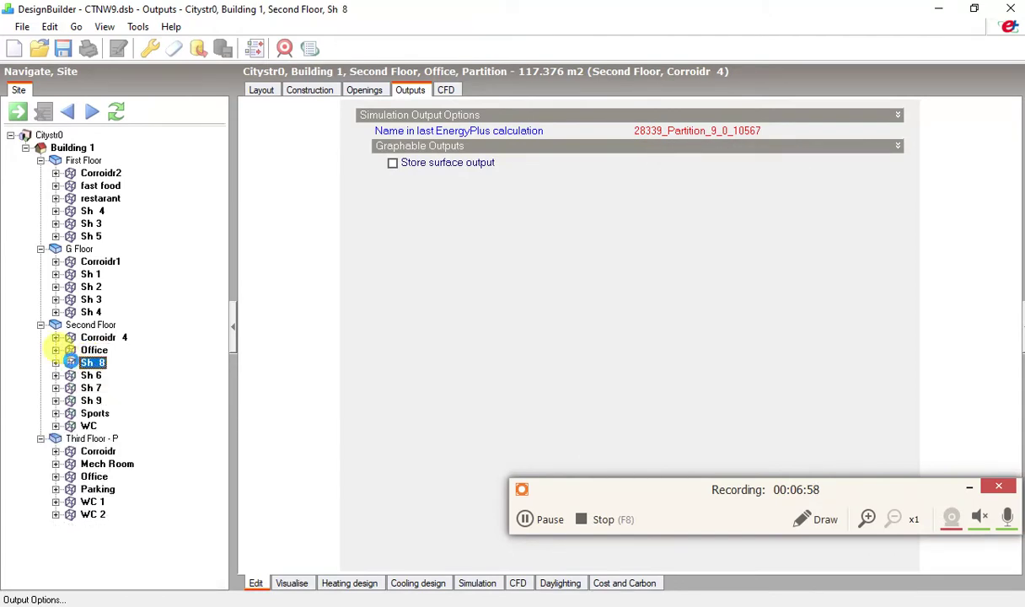
left_click(57, 362)
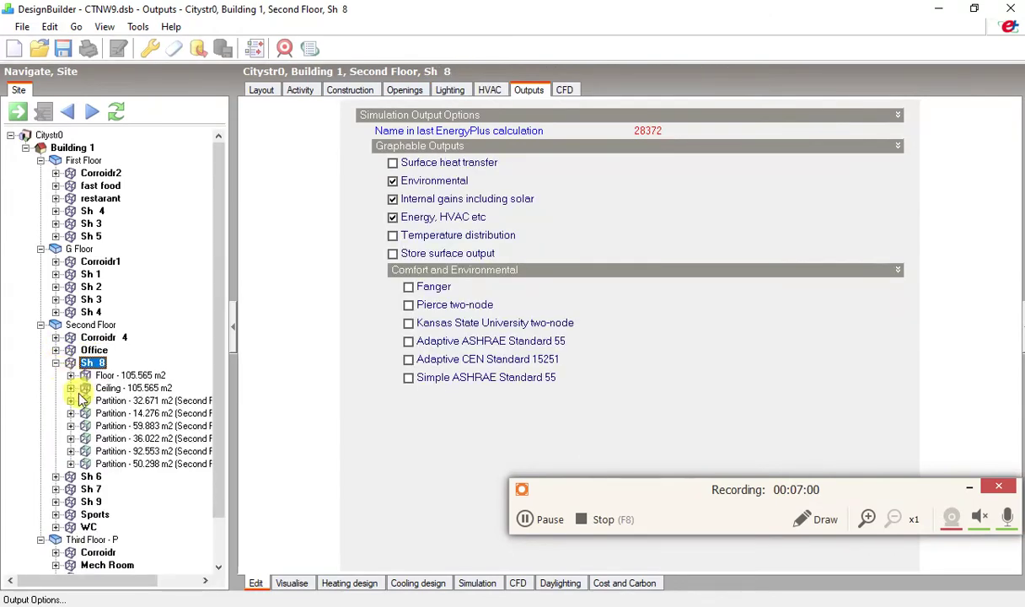
left_click(102, 402)
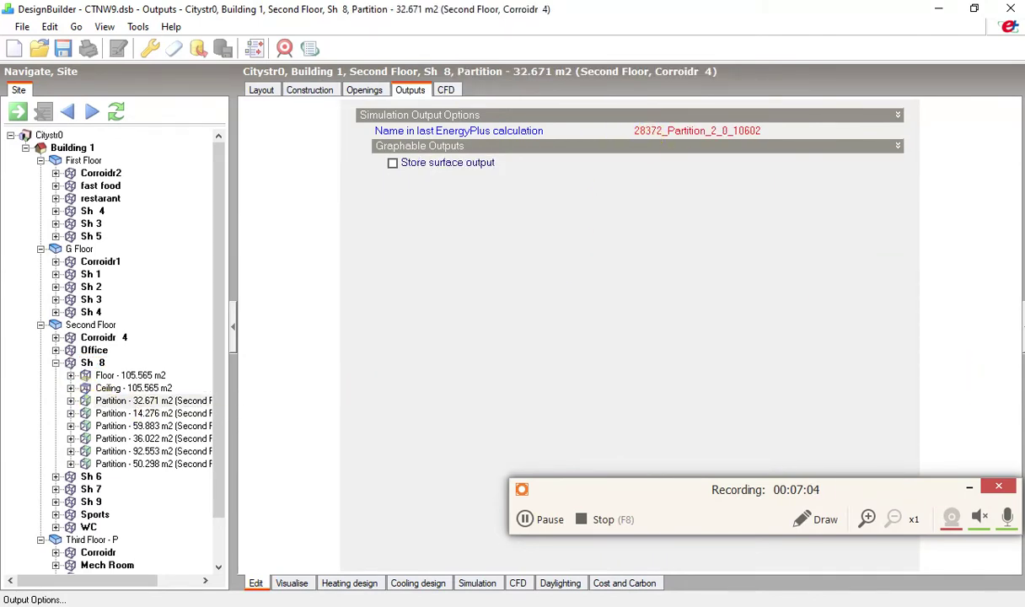
key("alt+Tab")
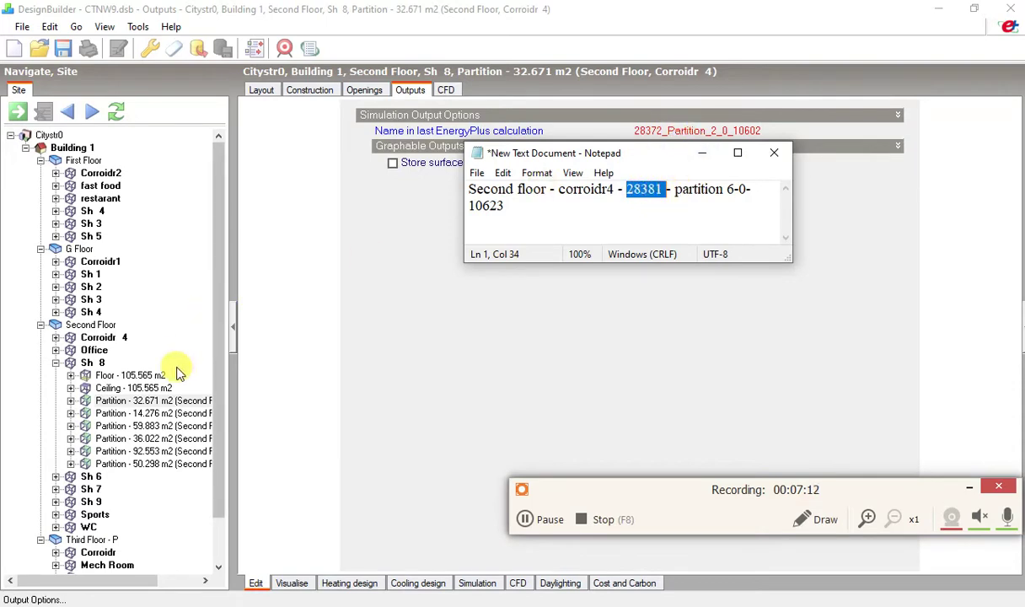
left_click(114, 464)
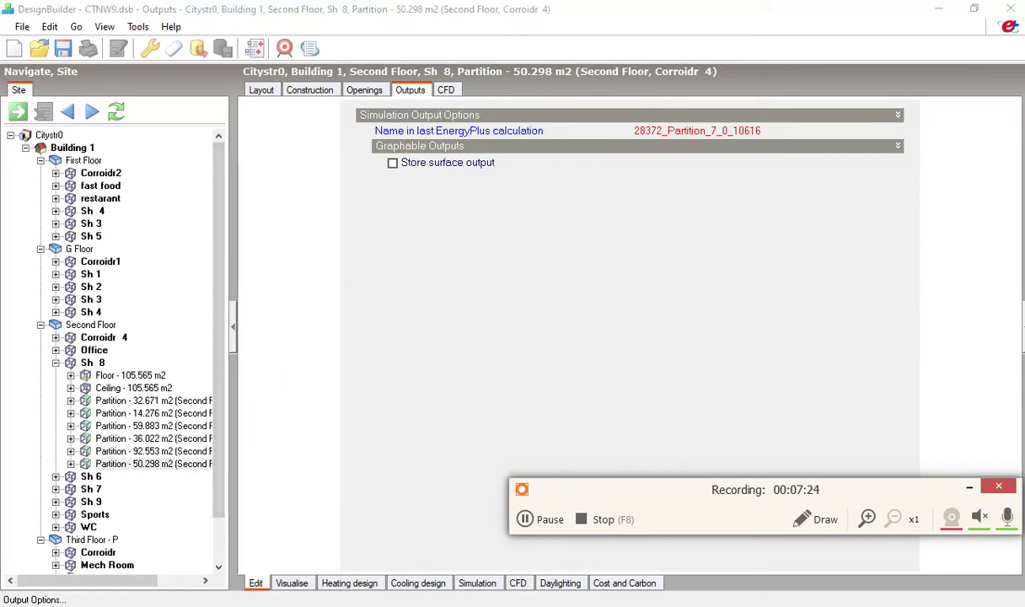
key("alt+Tab")
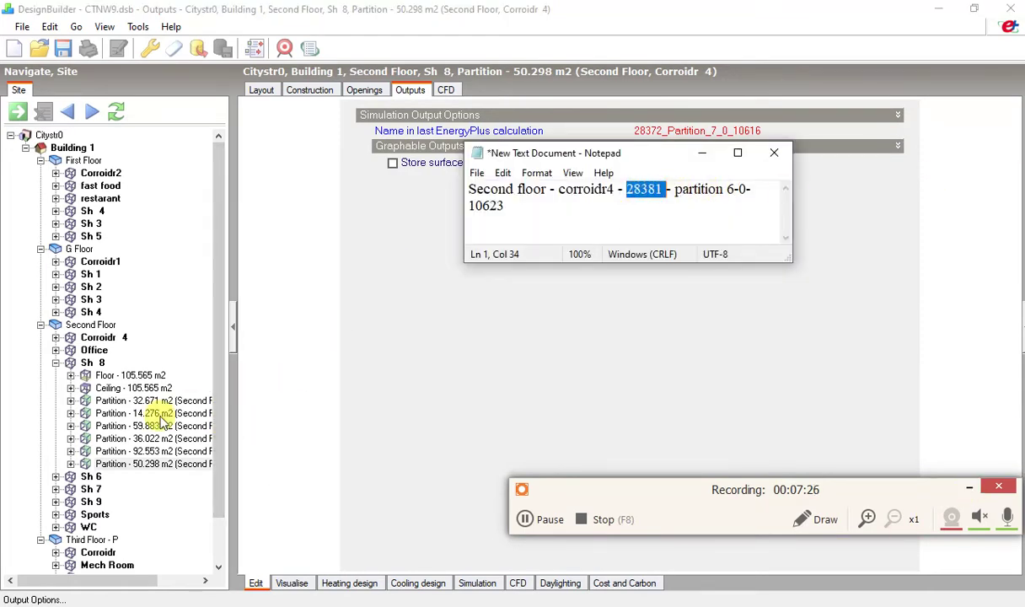
Collapse Sh 8, expand Sh 6, and compare the EnergyPlus name of its first 5.773 m2 partition with the note, minimizing the note again
left_click(56, 363)
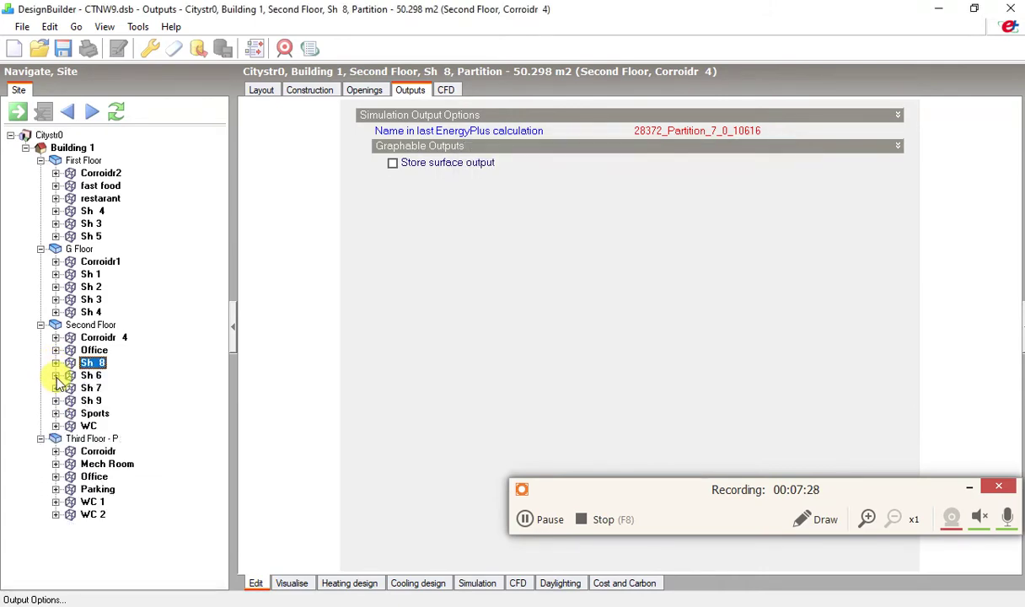
left_click(56, 376)
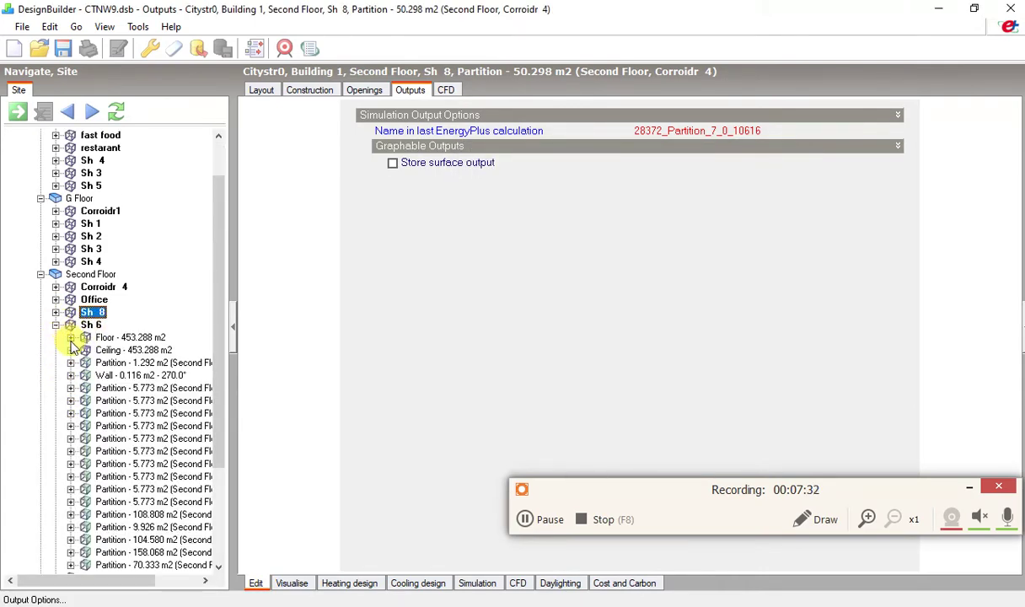
left_click(115, 389)
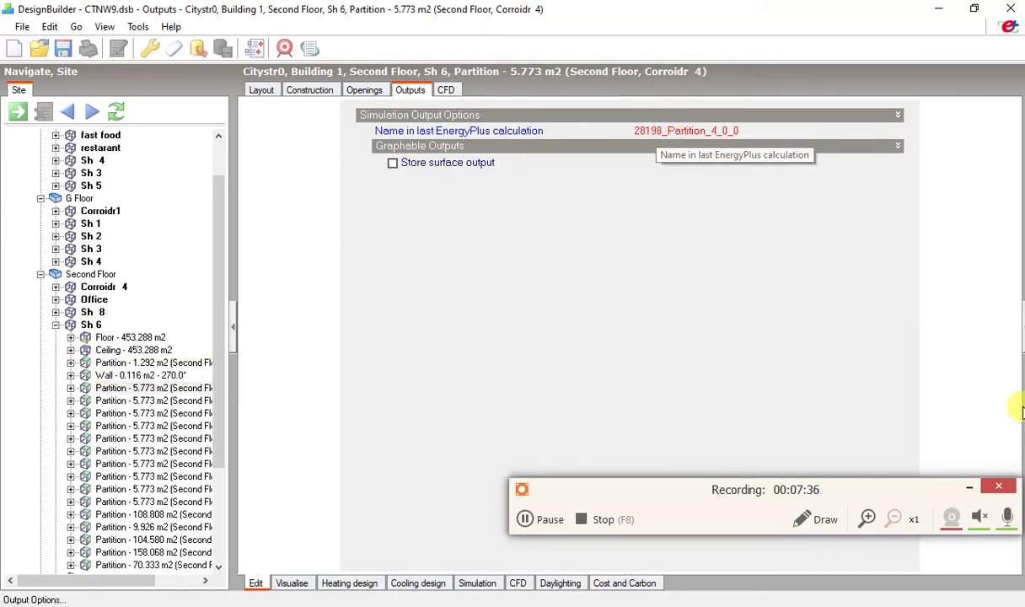
key("alt+Tab")
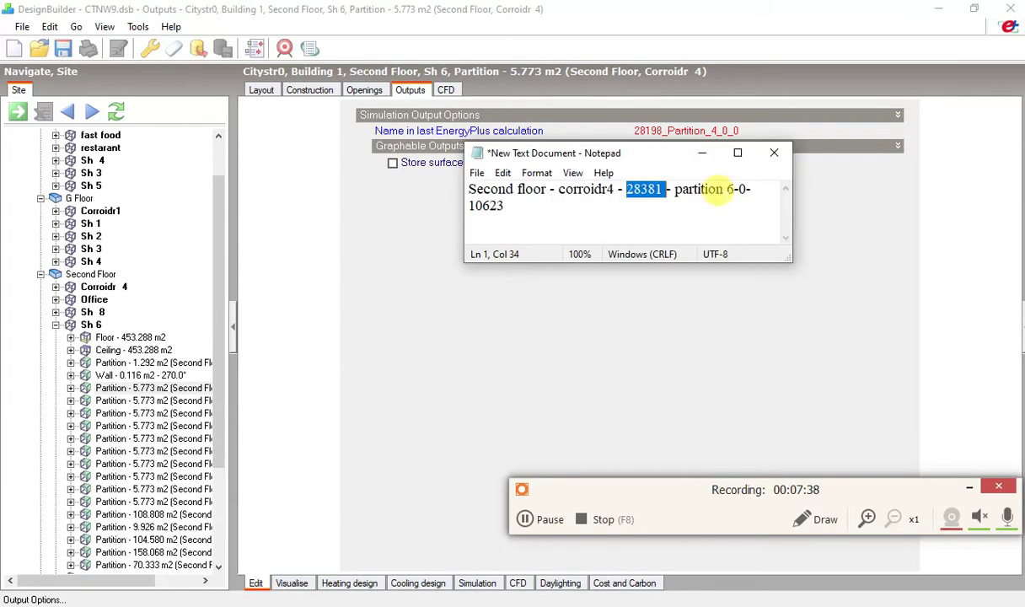
left_click(703, 153)
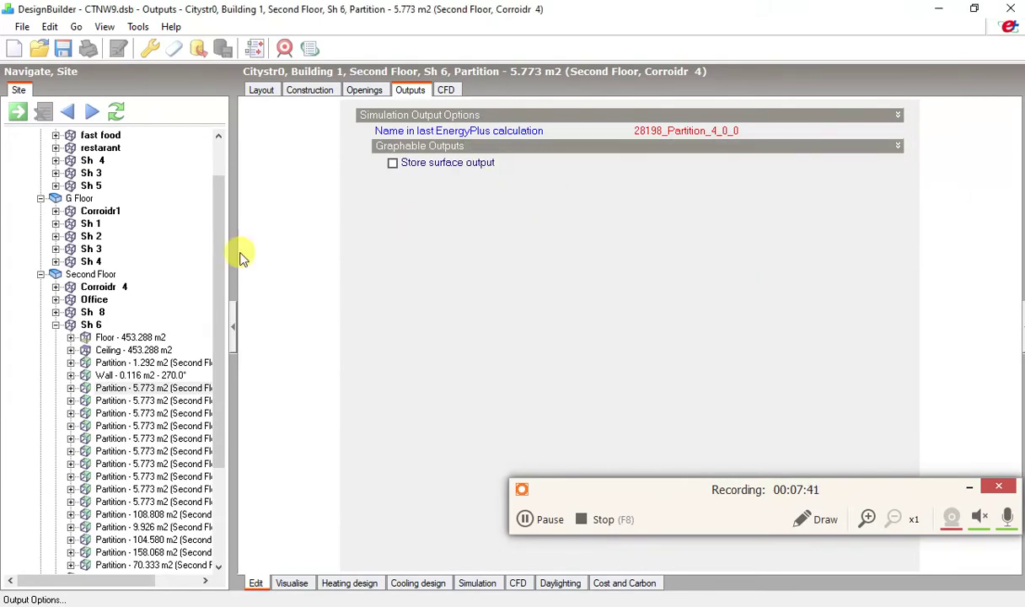
Recheck the EnergyPlus names of Sh 6's first 5.773 m2 partition and Sh 8's 32.671 m2 and 50.298 m2 partitions
left_click(56, 325)
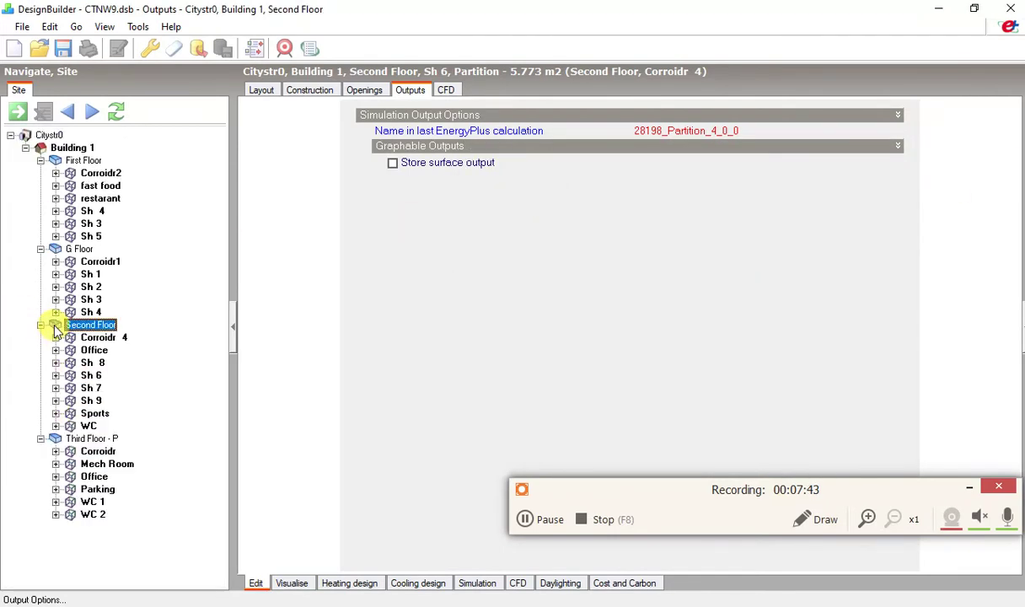
left_click(56, 376)
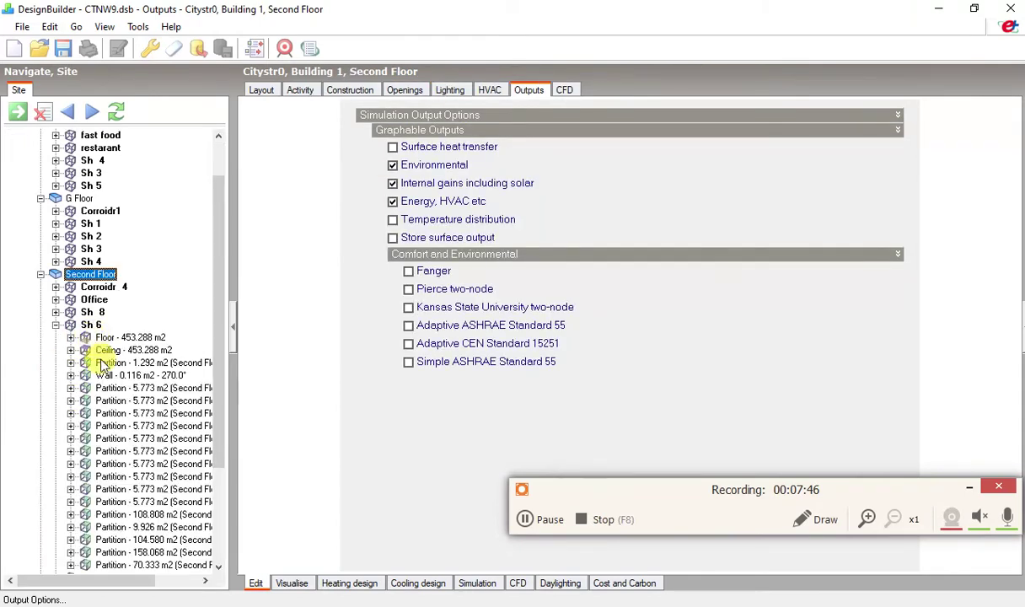
left_click(122, 390)
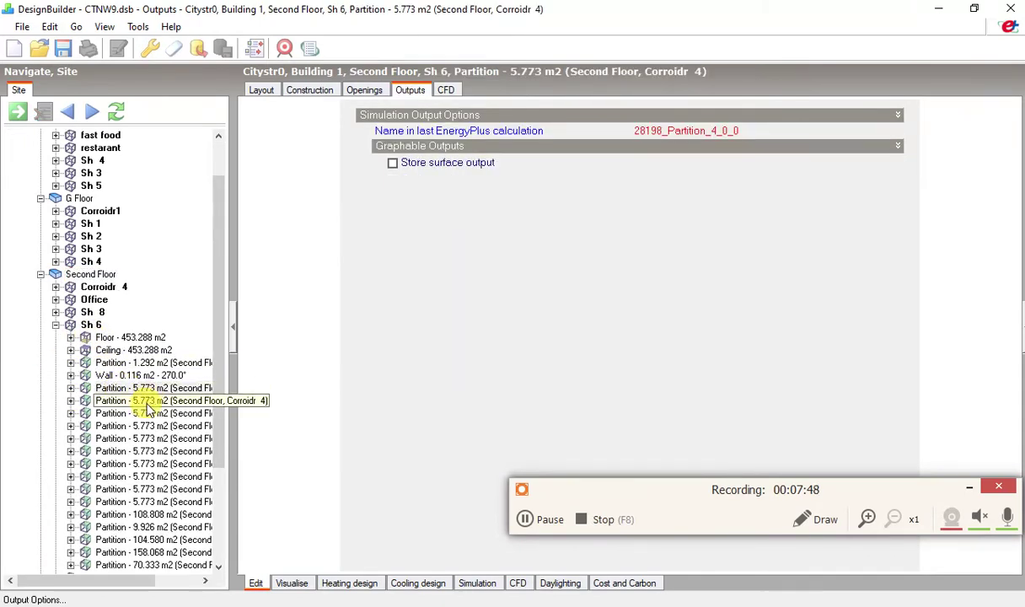
left_click(55, 326)
left_click(56, 362)
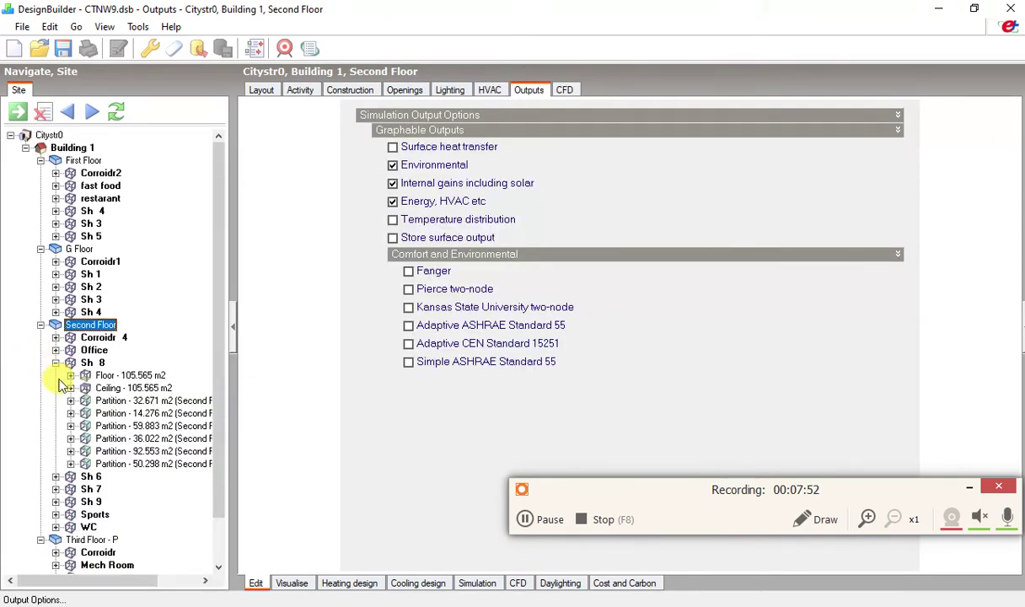
left_click(115, 403)
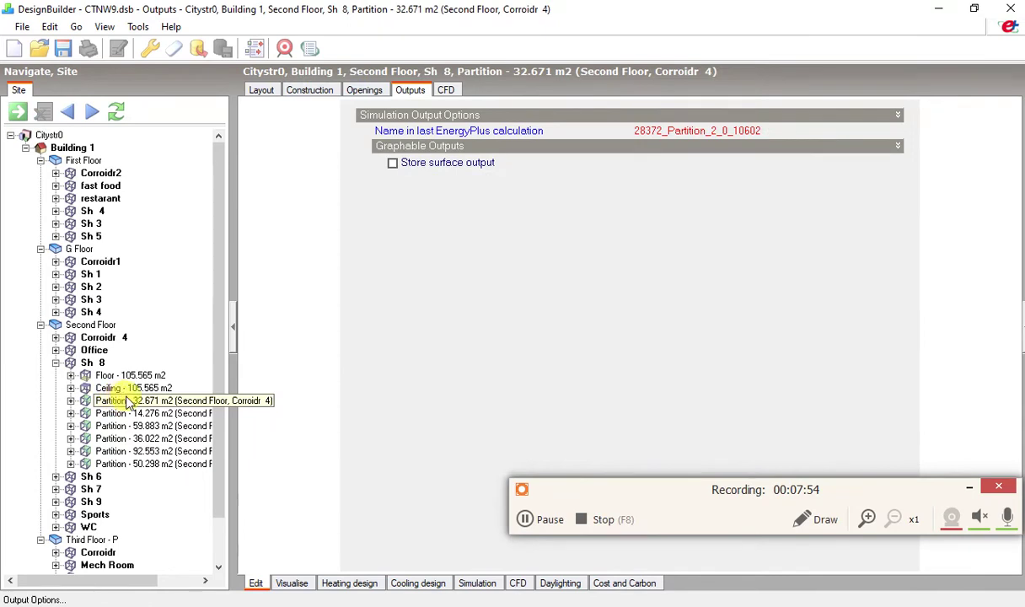
left_click(127, 466)
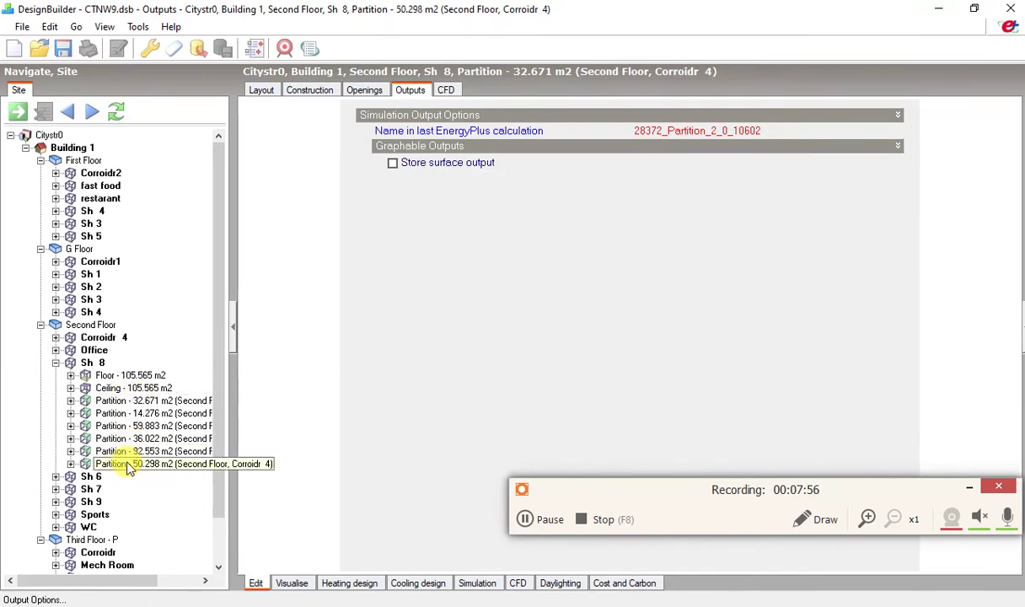
Collapse Sh 8, expand Sh 6 again, and compare the EnergyPlus names of its first and sixth 5.773 m2 partitions with the note
left_click(56, 363)
left_click(56, 376)
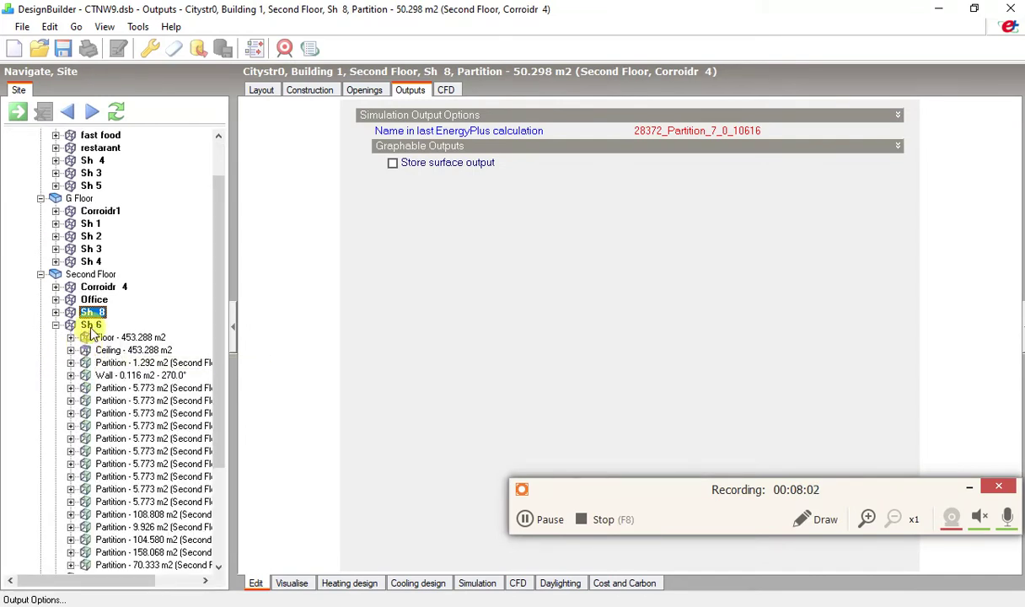
left_click(101, 390)
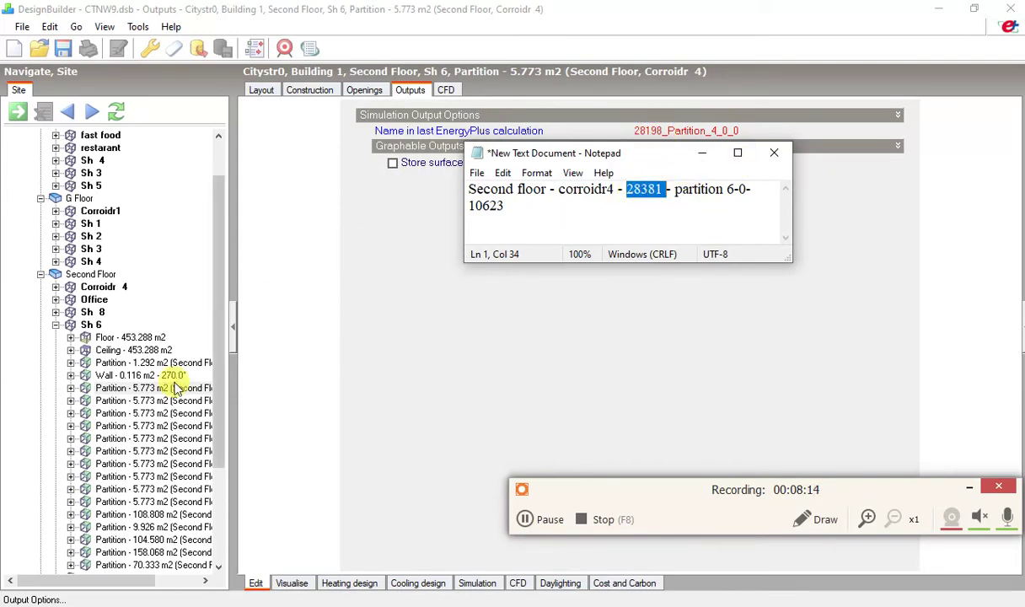
left_click(110, 452)
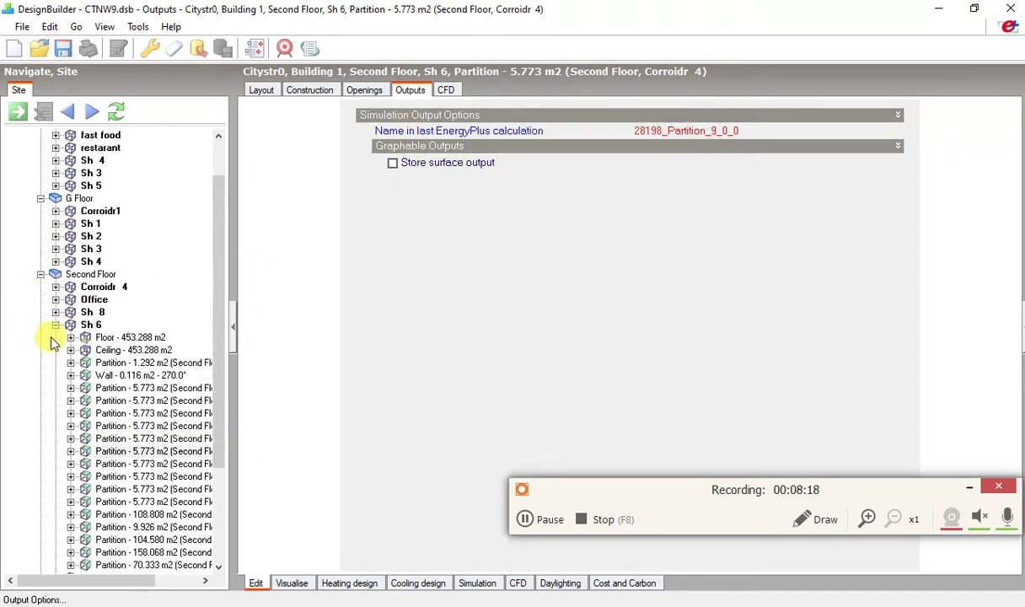
Compare the zone-level EnergyPlus name of Sh 6 with ID 28381 highlighted in the note, and minimize the note
left_click(88, 326)
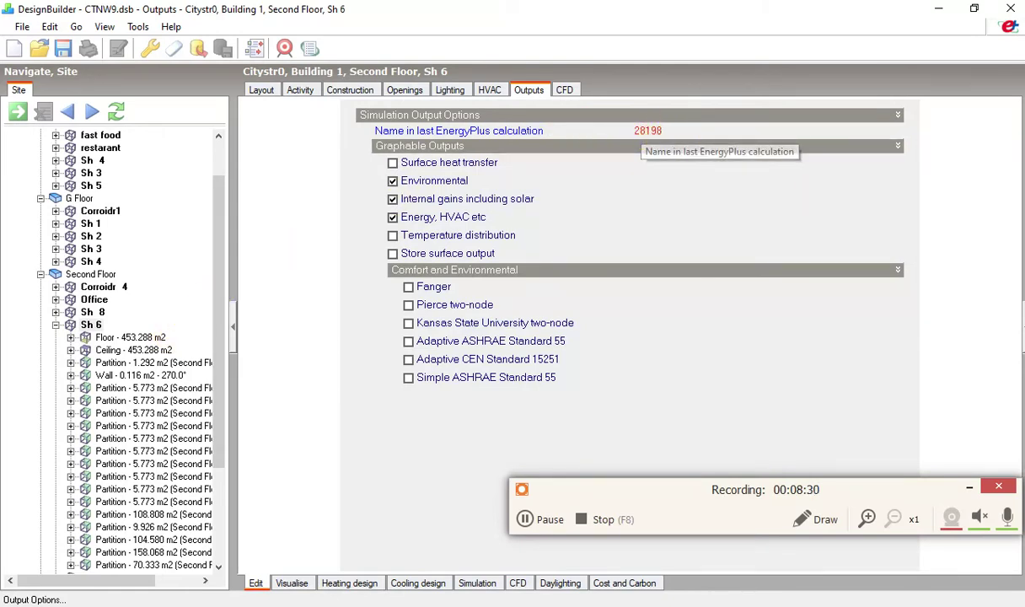
key("alt+Tab")
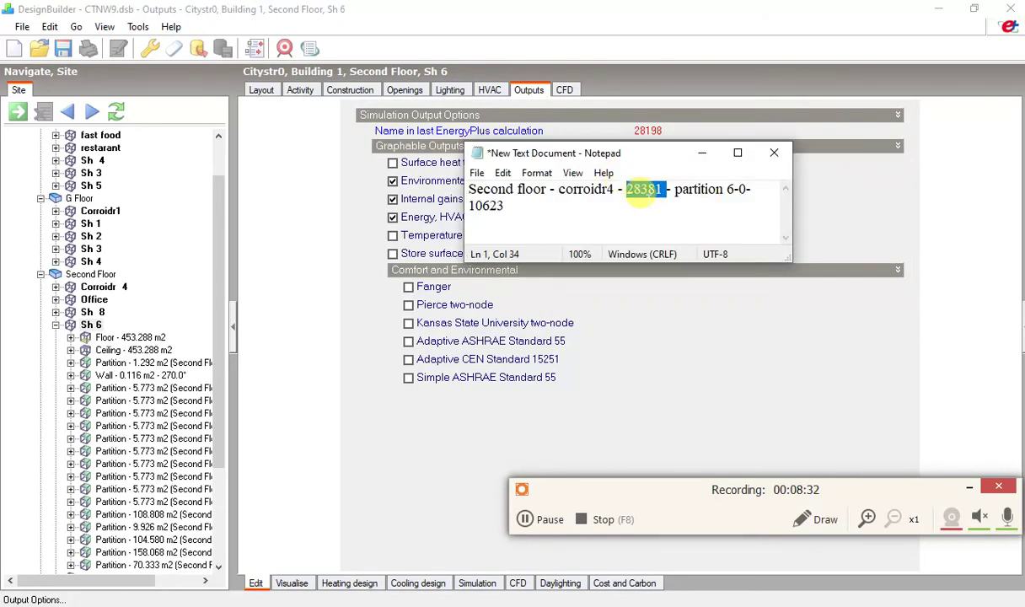
left_click_drag(627, 187, 663, 187)
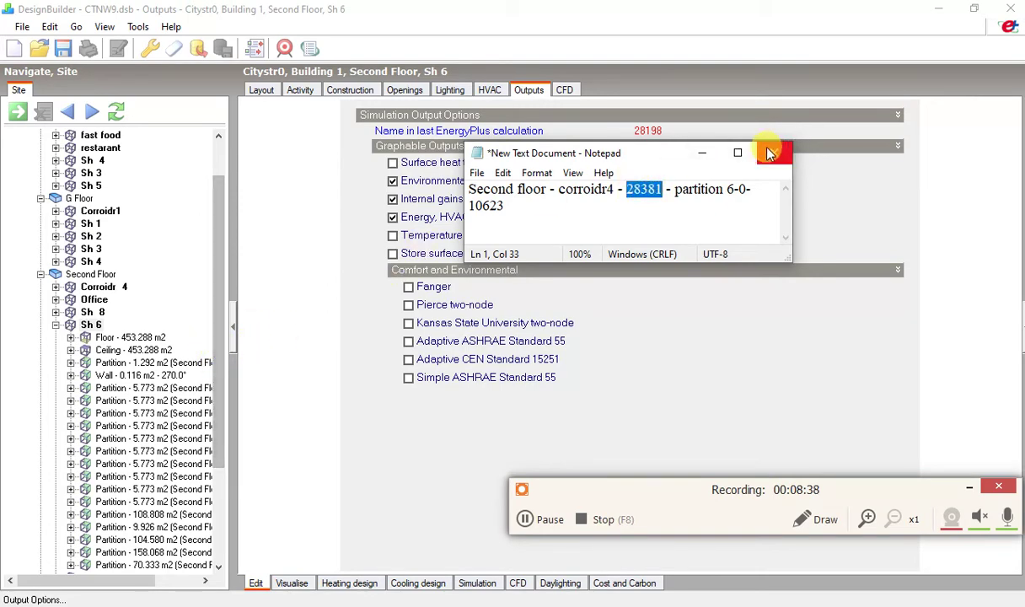
left_click(700, 157)
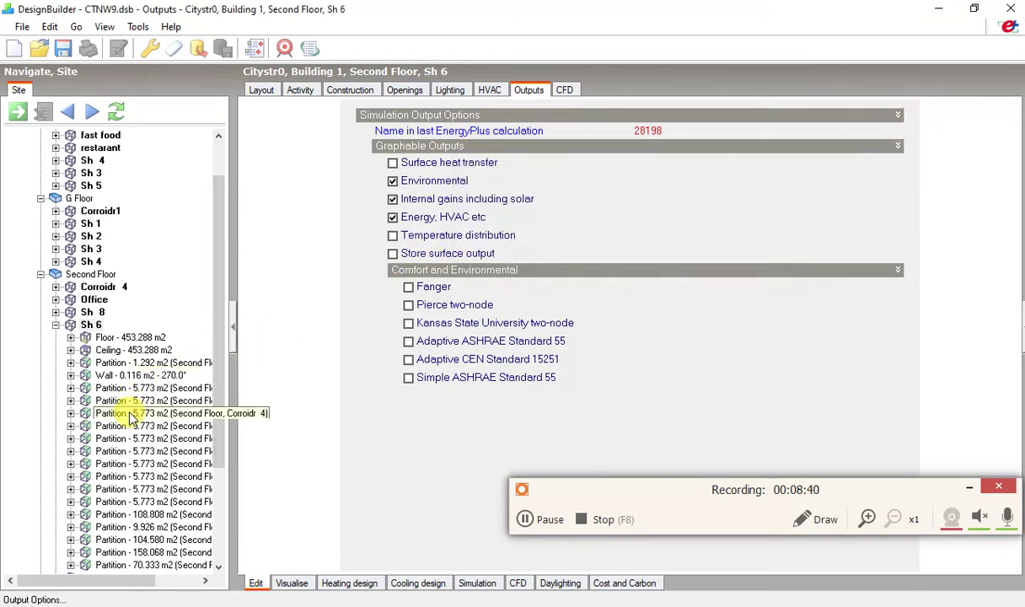
Collapse Sh 6, compare the zone-level EnergyPlus names of Sh 7 and Sh 9 with ID 28381, and highlight partition 6-0 and 10623 in the note
left_click(55, 326)
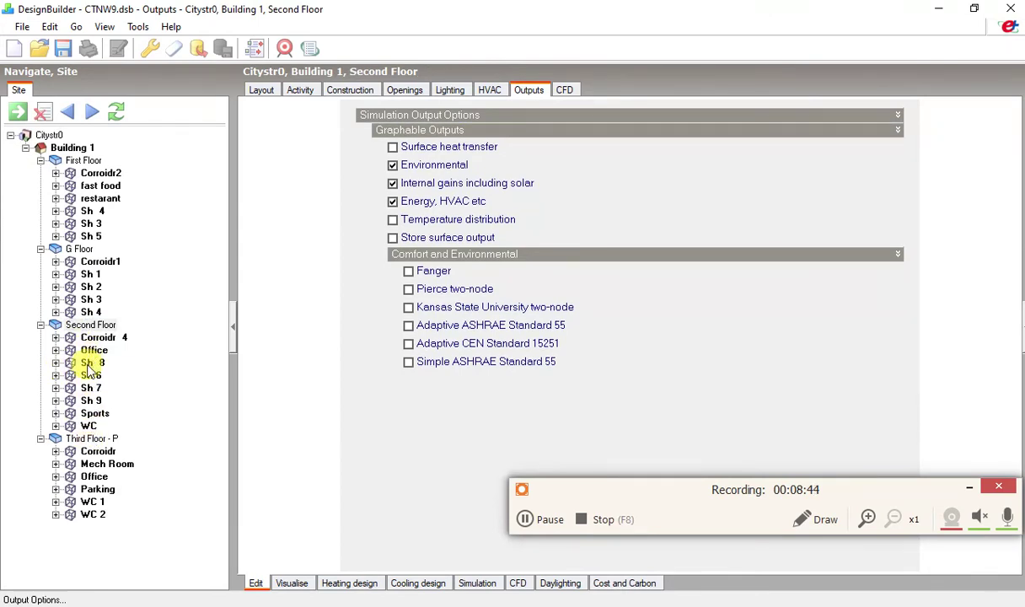
left_click(91, 389)
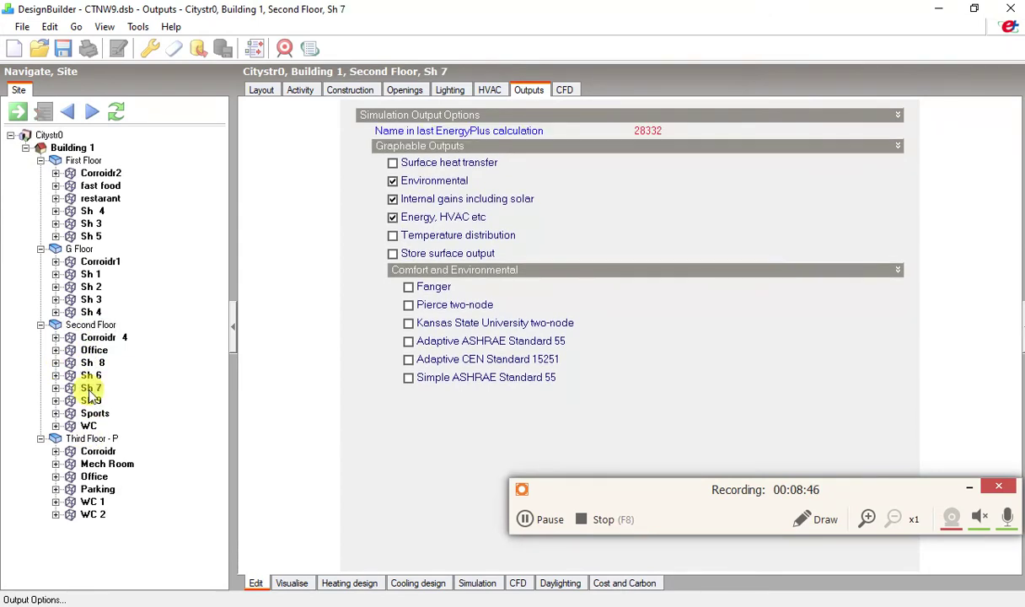
left_click(91, 401)
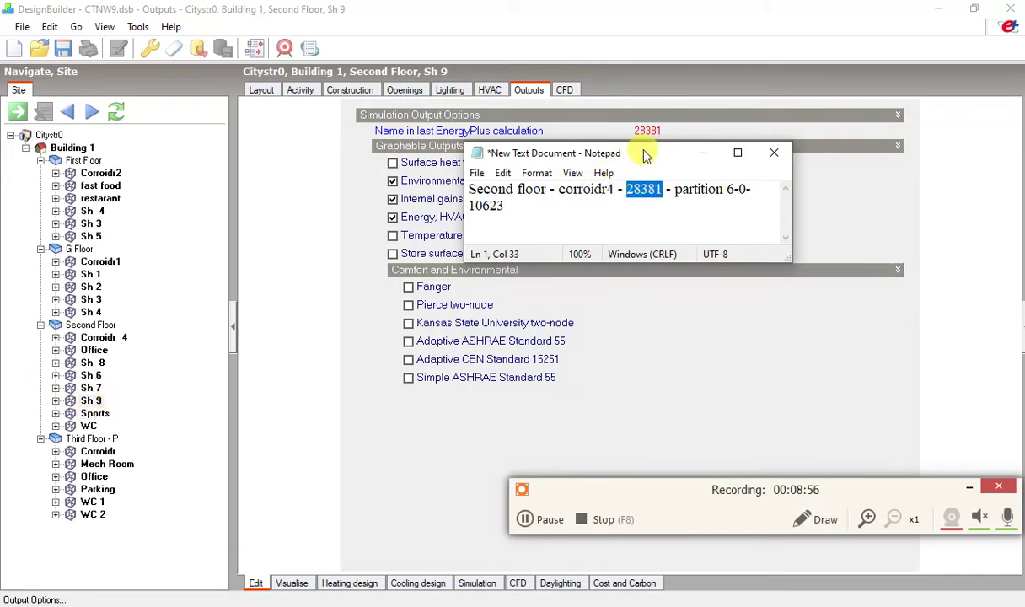
left_click_drag(635, 156, 645, 155)
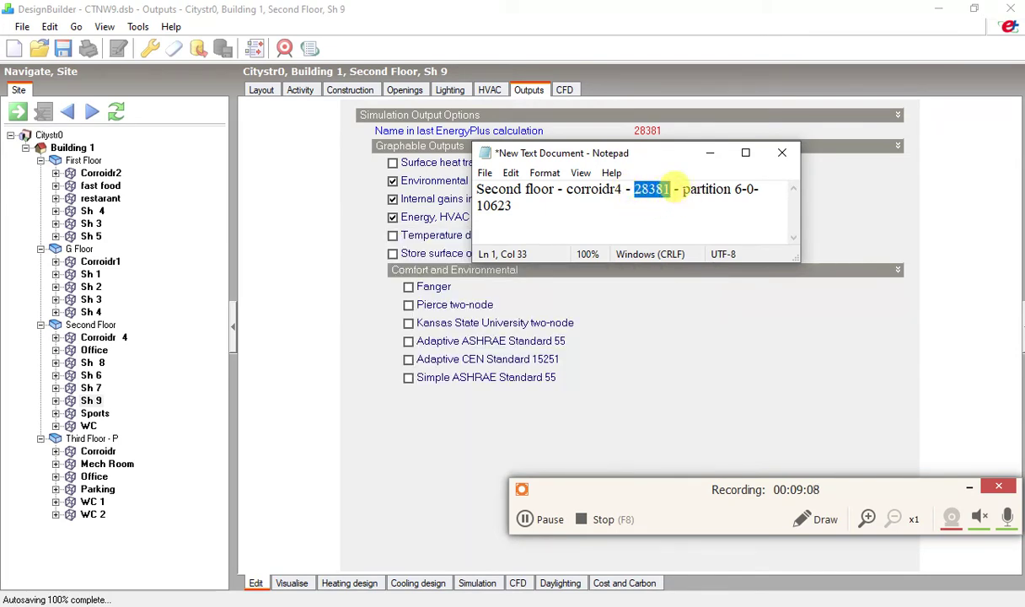
left_click_drag(681, 189, 748, 189)
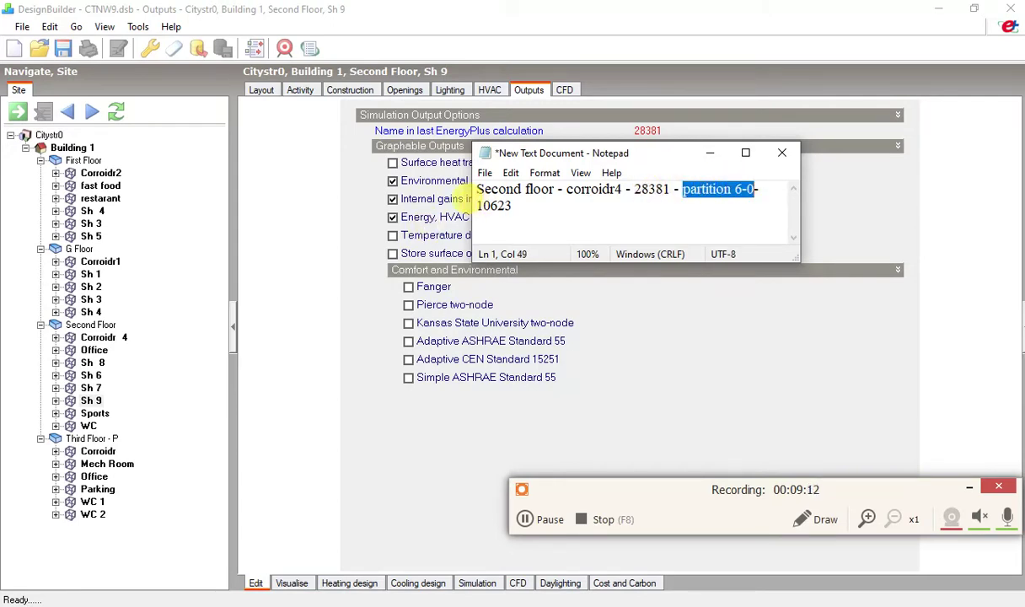
double_click(494, 206)
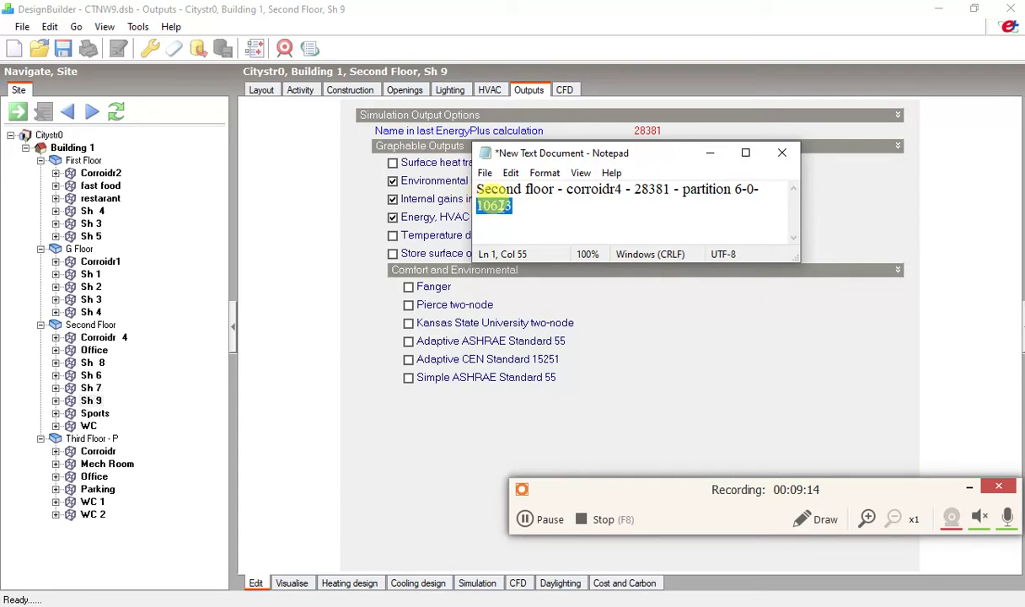
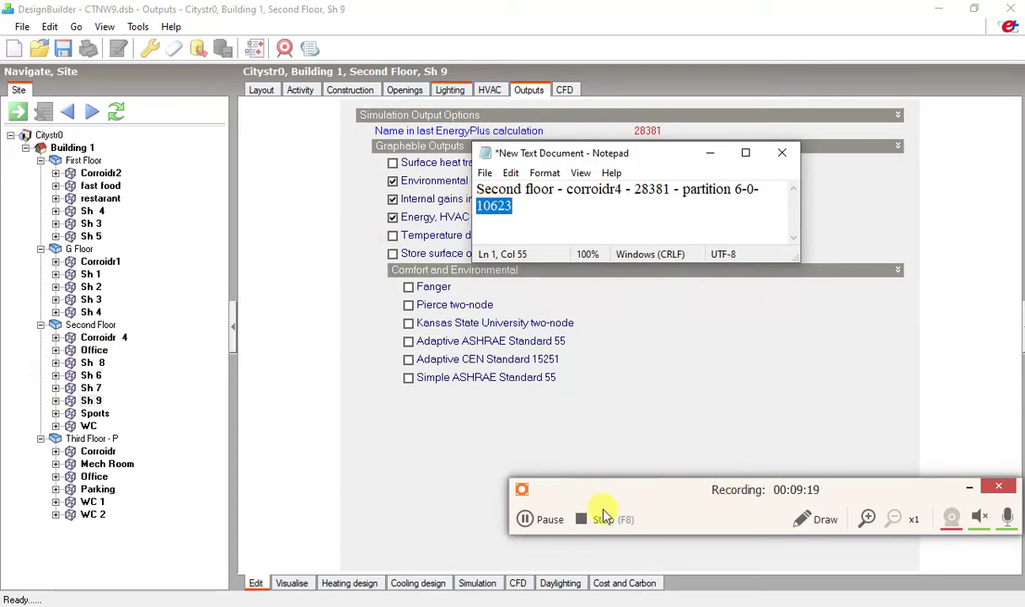
left_click(815, 519)
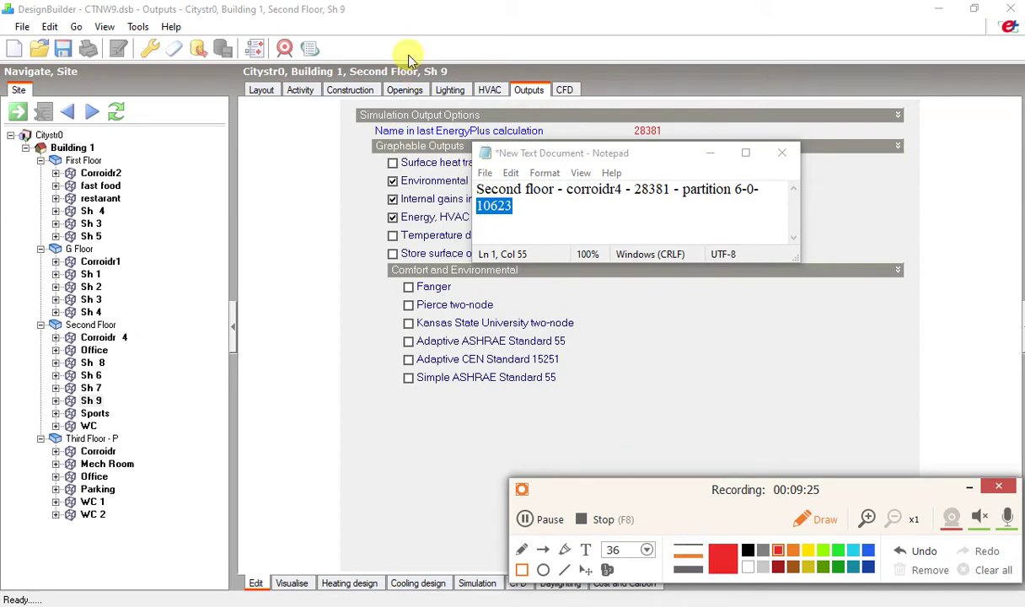
mouse_move(480, 51)
left_mouse_down()
mouse_move(424, 80)
mouse_move(216, 93)
mouse_move(230, 96)
left_mouse_up()
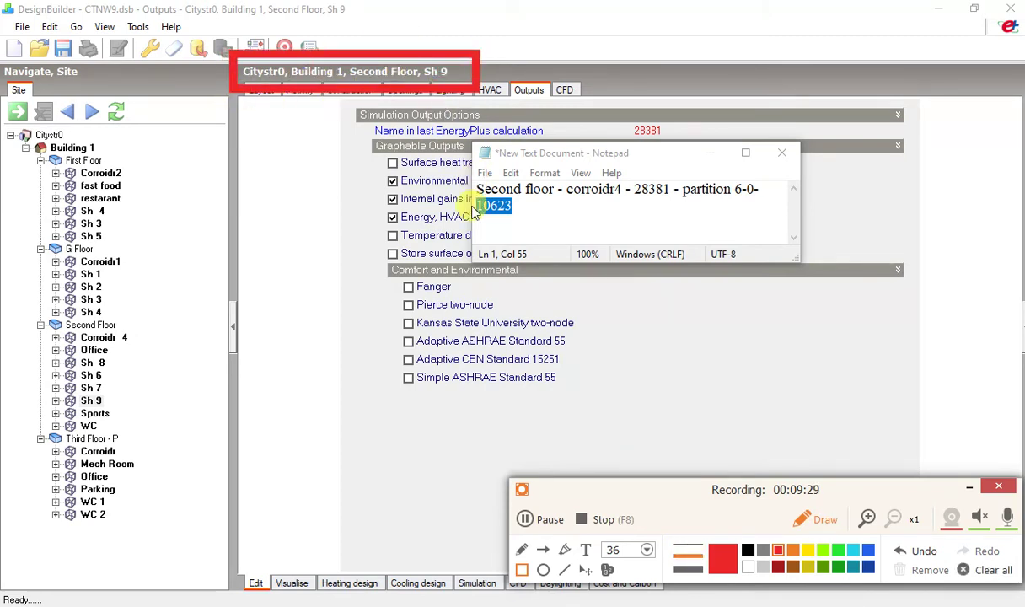
left_click(986, 570)
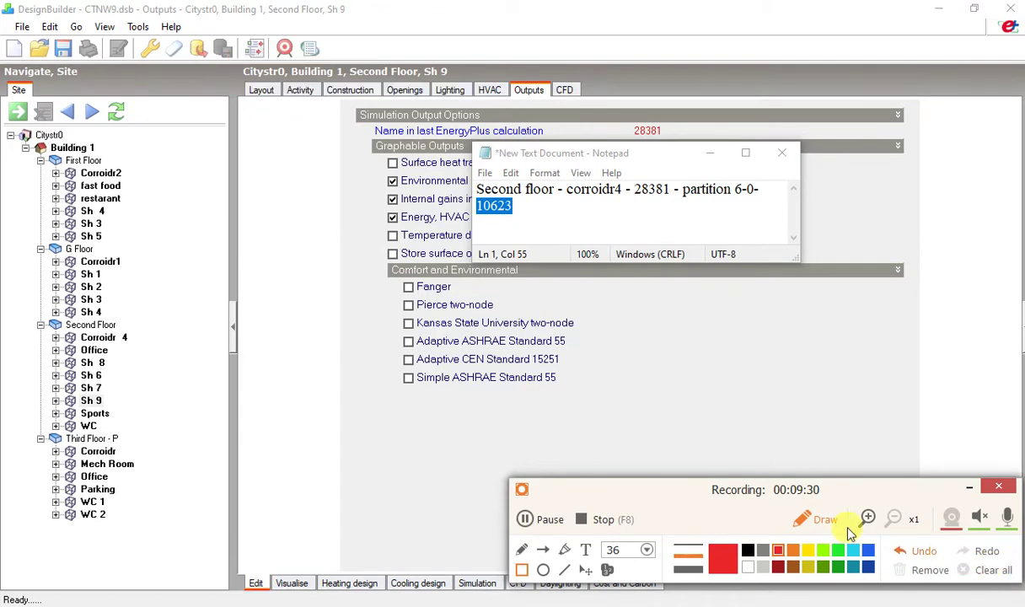
left_click(801, 518)
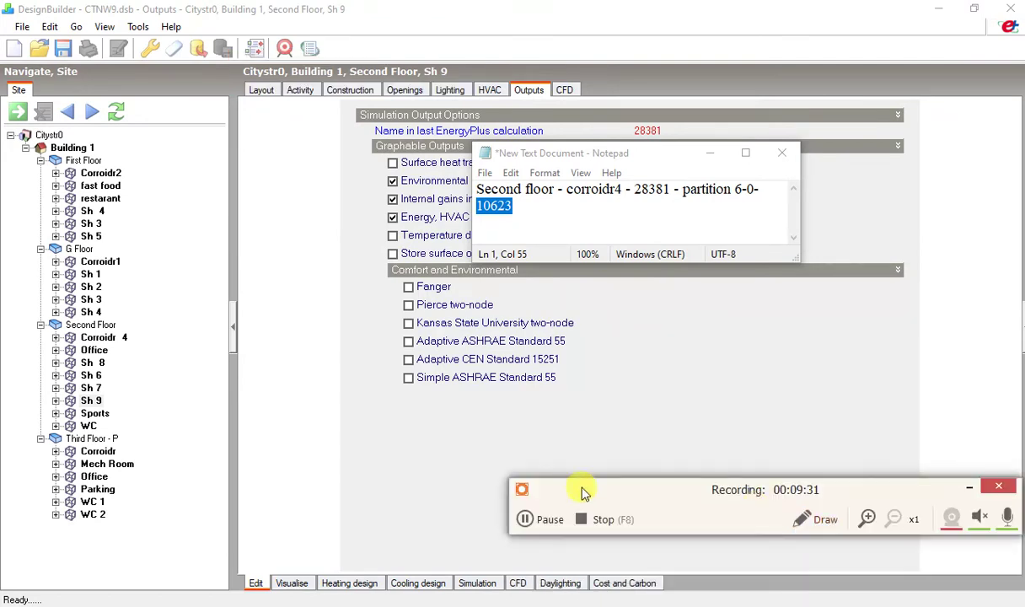
Expand Sh 9 and compare the EnergyPlus names of its partitions, from 64.689 m2 to 88.126 m2, with partition 6-0 in the note
left_click(56, 401)
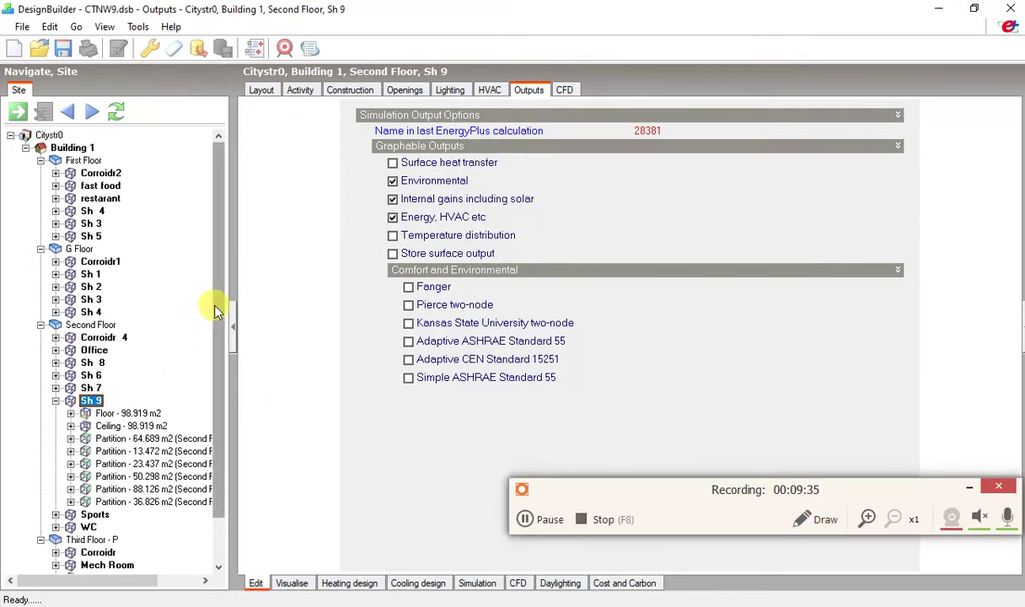
scroll(203, 290, "down", 2)
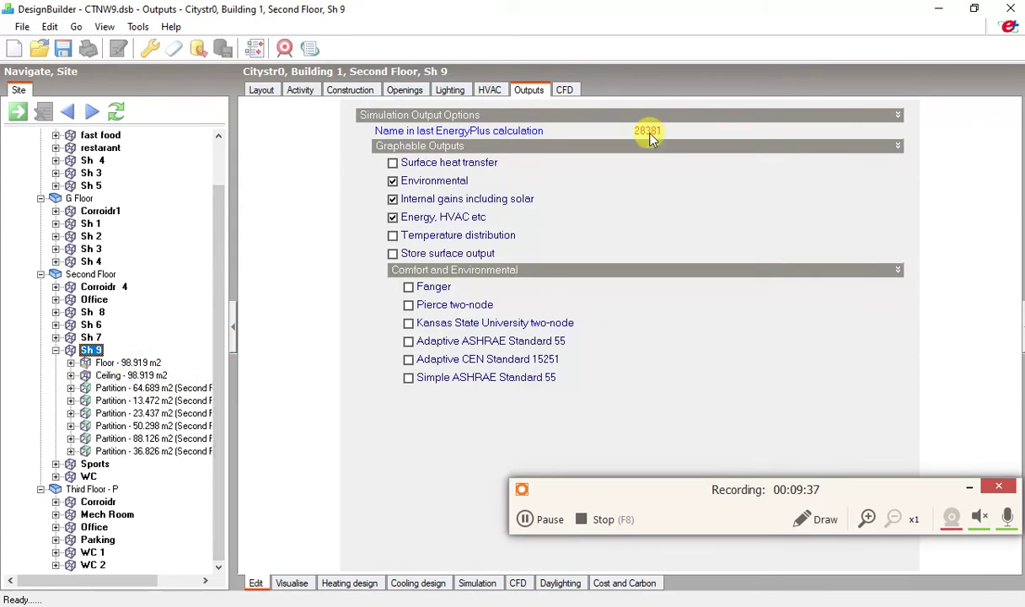
left_click(132, 388)
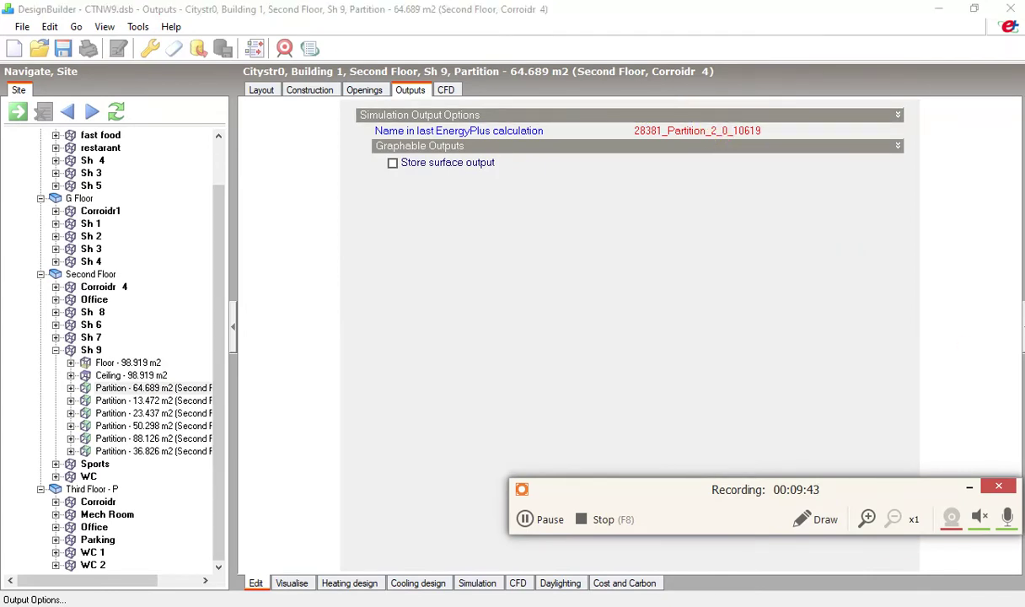
left_click_drag(683, 189, 756, 189)
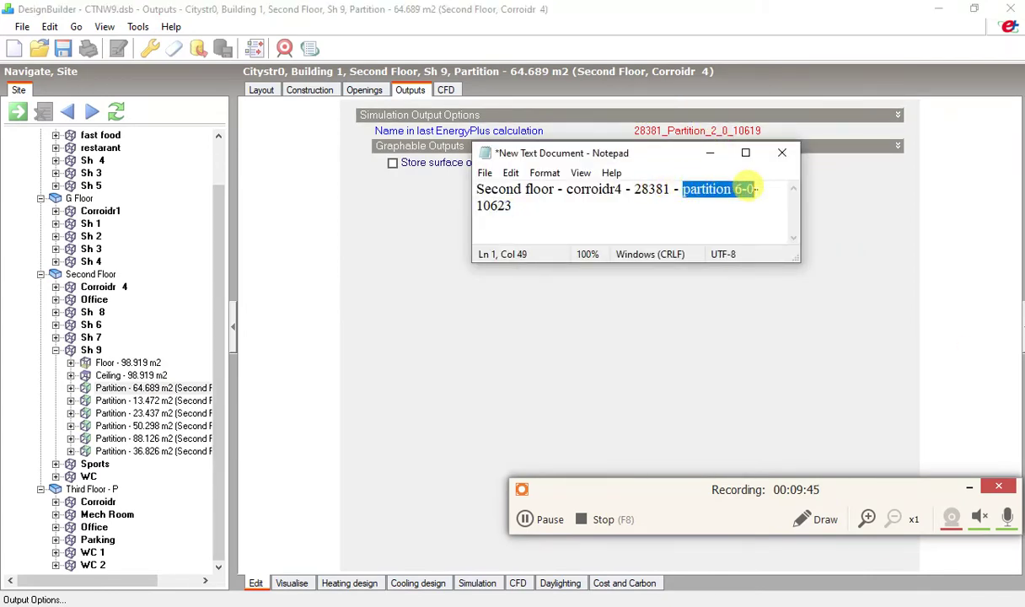
left_click(110, 399)
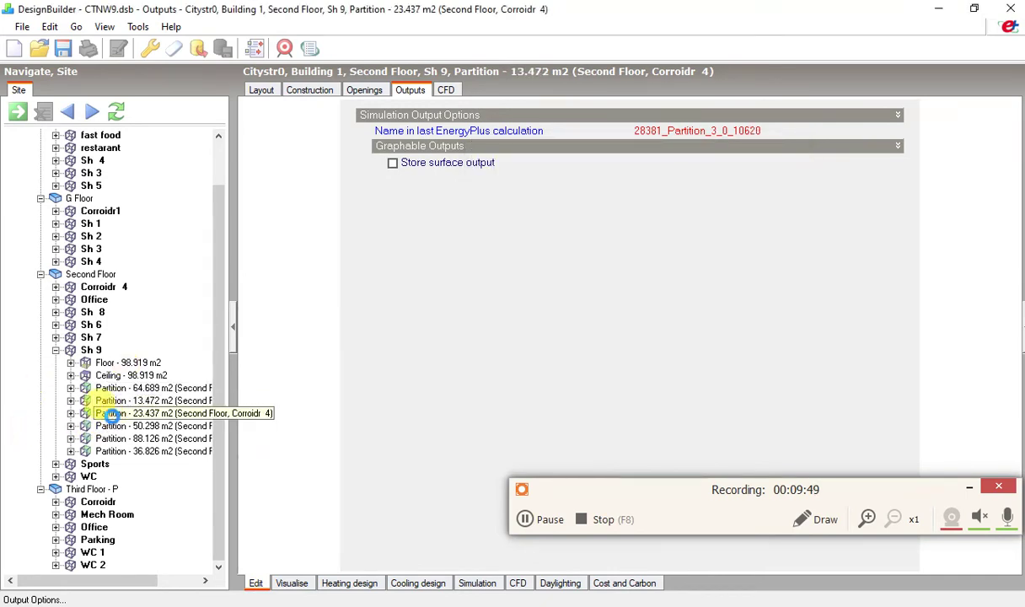
left_click(111, 425)
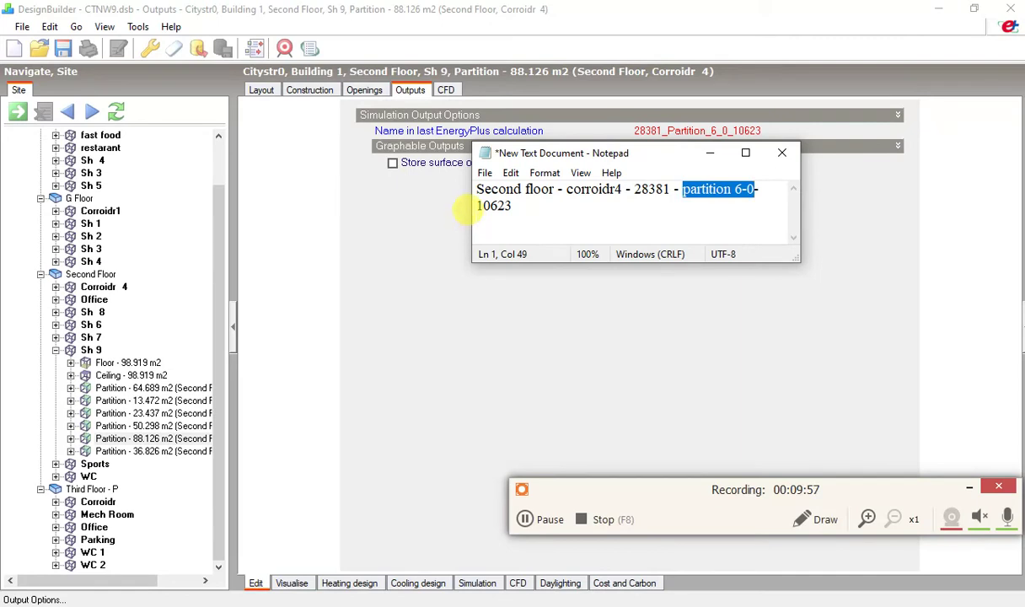
Compare the EnergyPlus name of Sh 9's 88.126 m2 partition with 10623 and 28381 highlighted in the note, and minimize the note
left_click(478, 206)
double_click(485, 206)
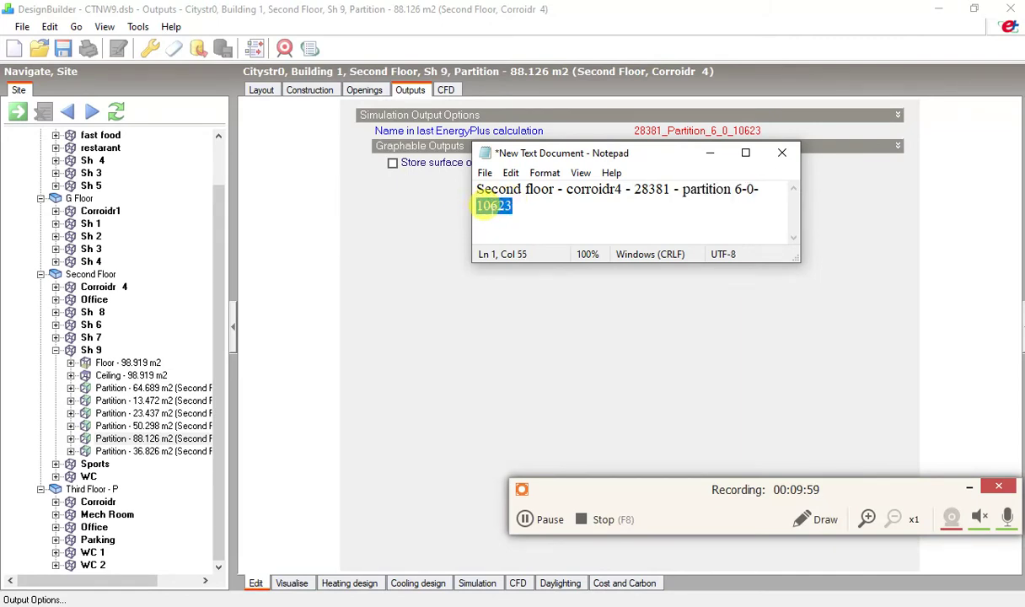
left_click(527, 519)
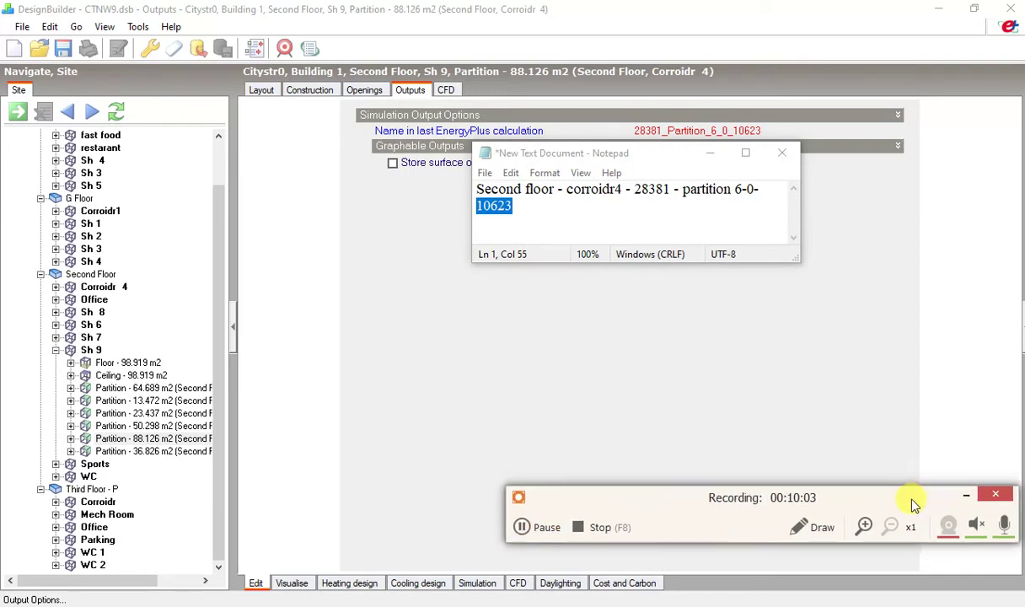
left_click(106, 440)
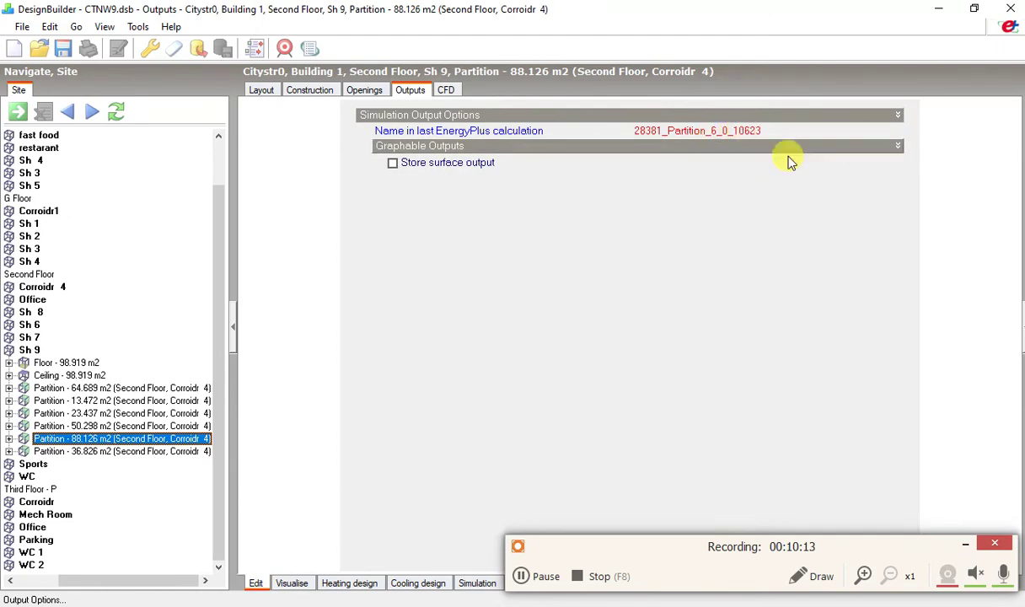
key("alt+Tab")
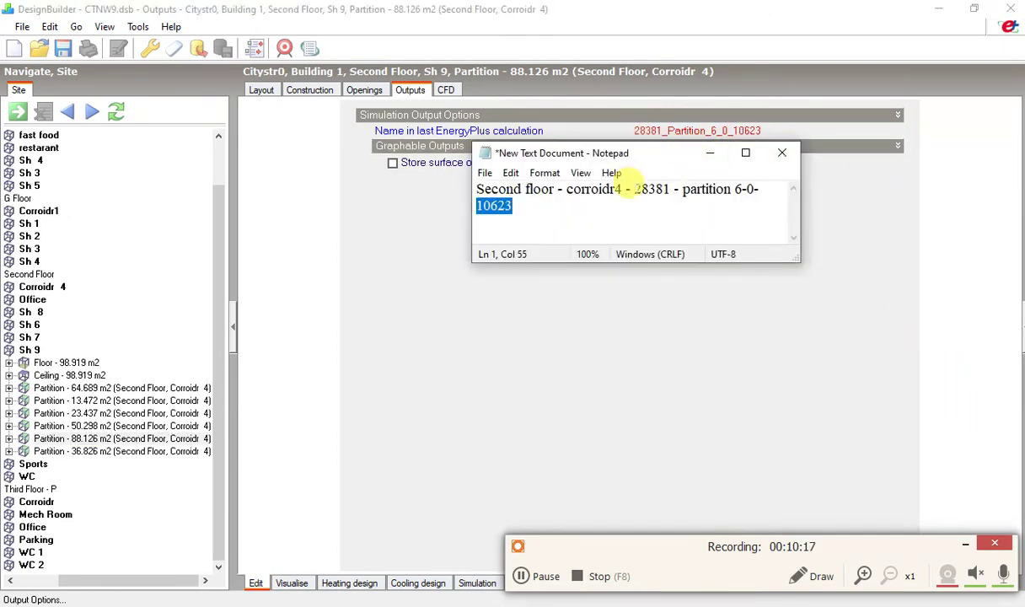
double_click(639, 187)
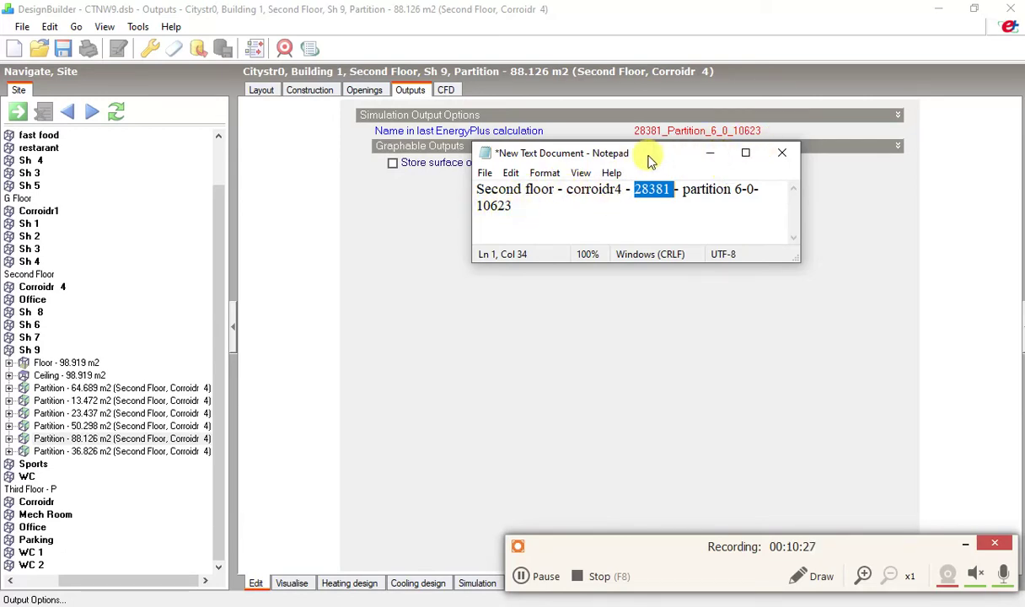
left_click(710, 153)
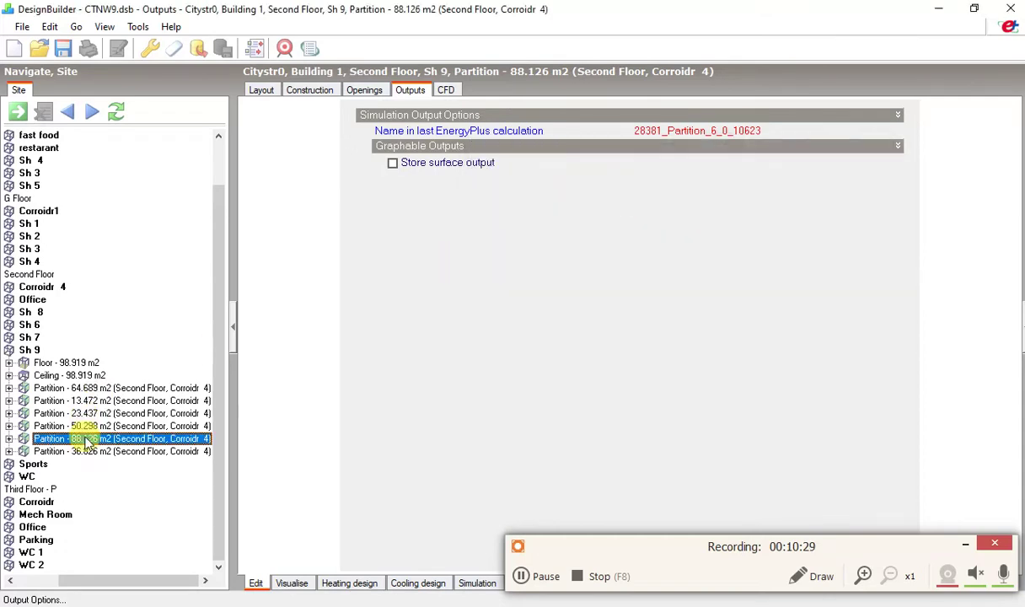
Show the layout of Sh 9's 88.126 m2 partition and examine its door opening from both sides
left_click(263, 91)
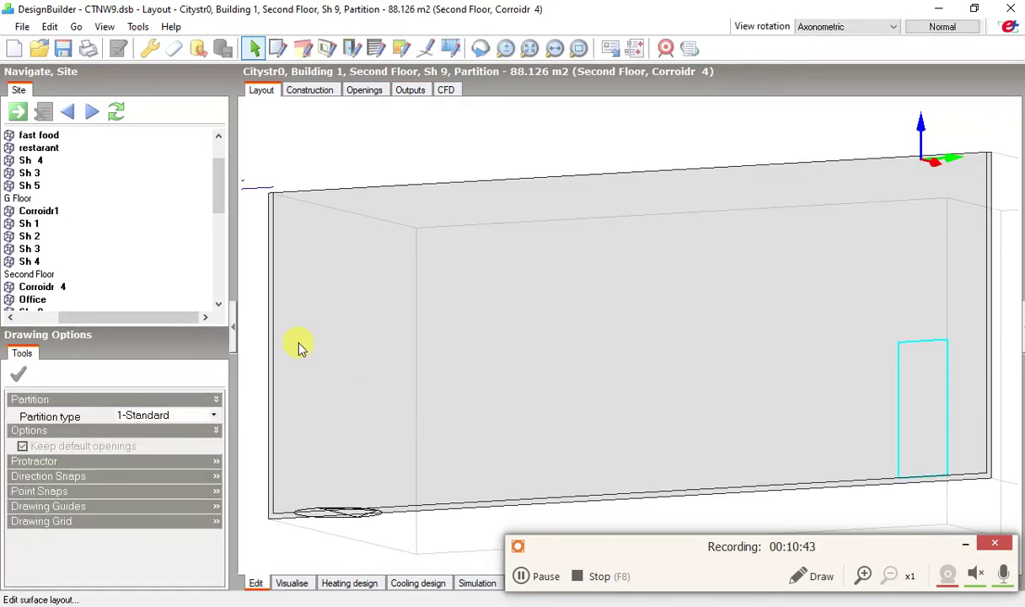
middle_click_drag(291, 328, 665, 344)
left_click_drag(666, 344, 419, 348)
key("Escape")
scroll(422, 353, "down", 5)
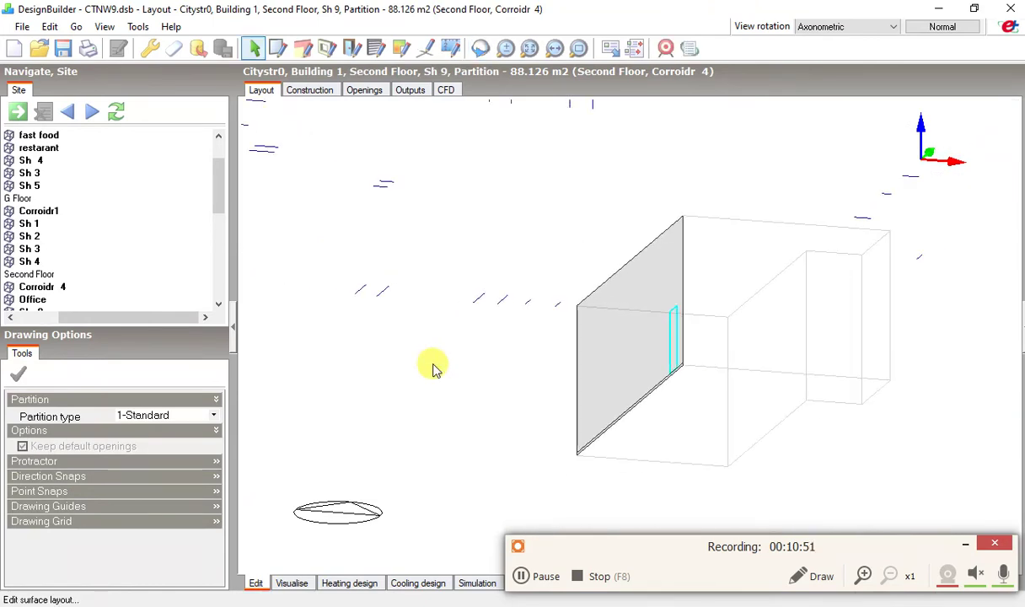
middle_click_drag(472, 361, 657, 355)
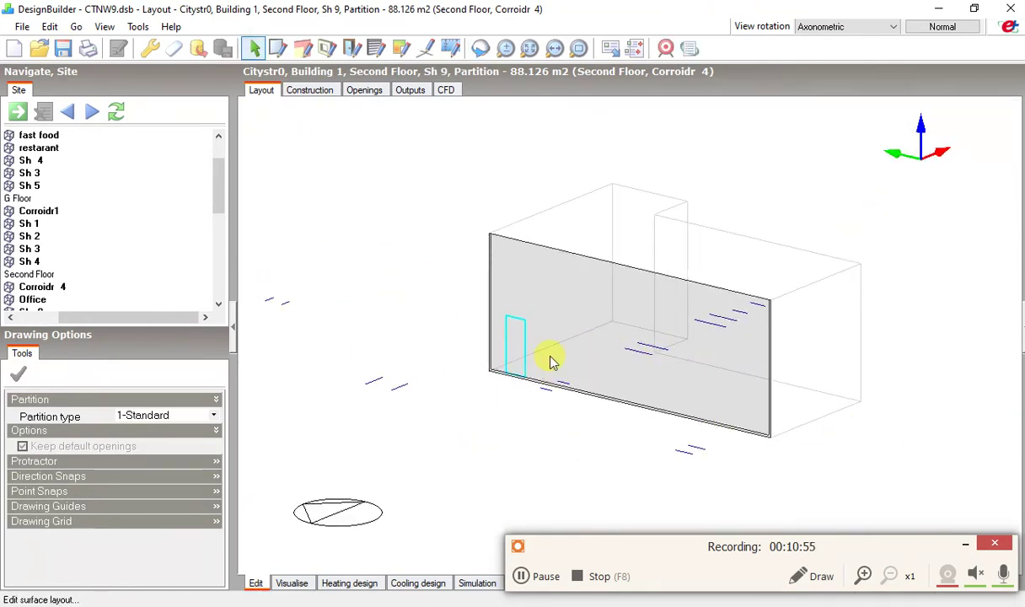
middle_click_drag(618, 348, 557, 366)
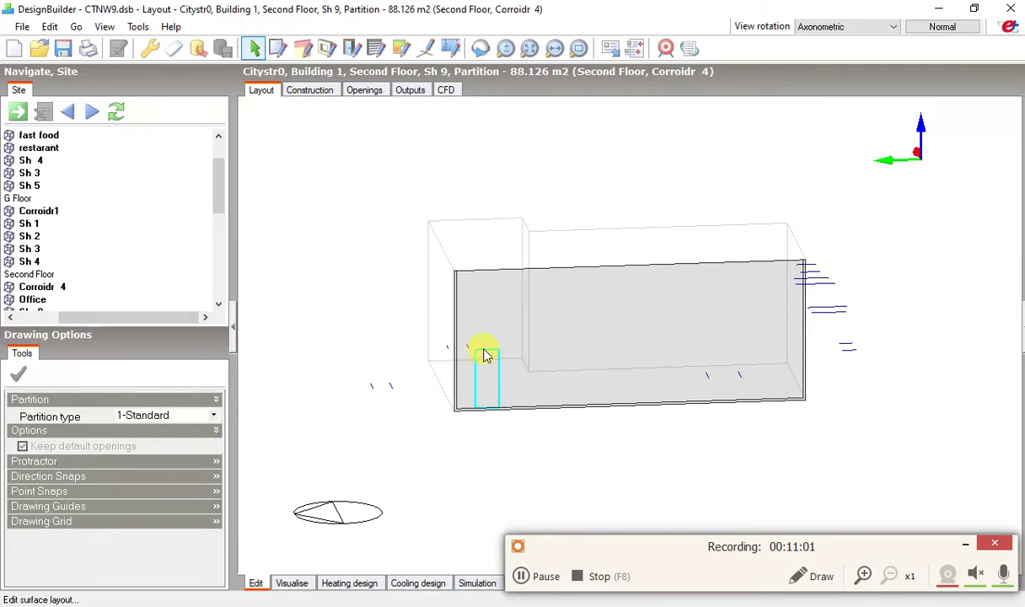
scroll(480, 386, "up", 5)
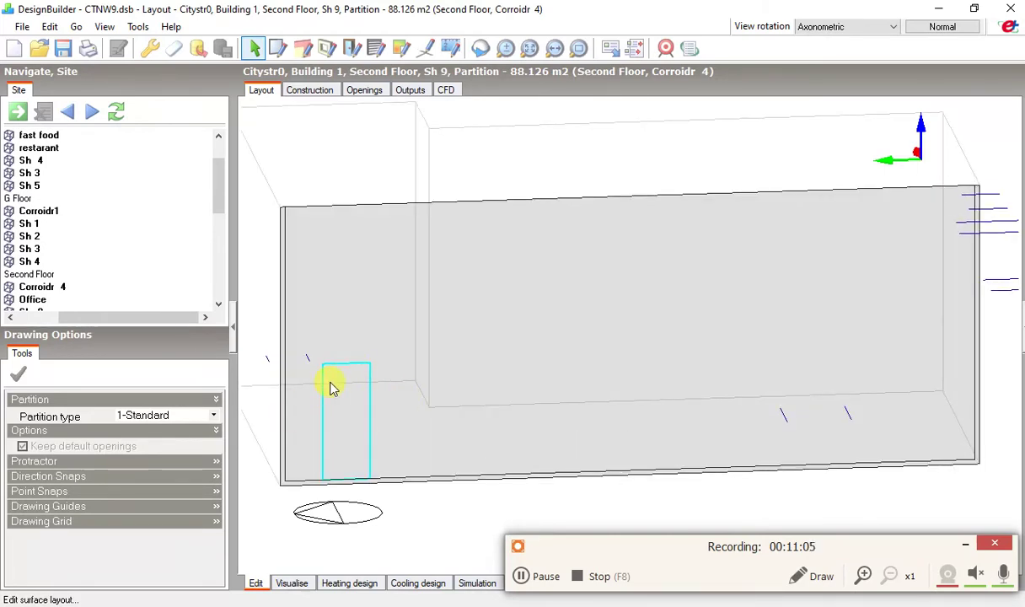
Expand the 88.126 m2 partition under Sh 9 and check the EnergyPlus name of its 2.511 m2 internal door
left_click_drag(96, 318, 73, 317)
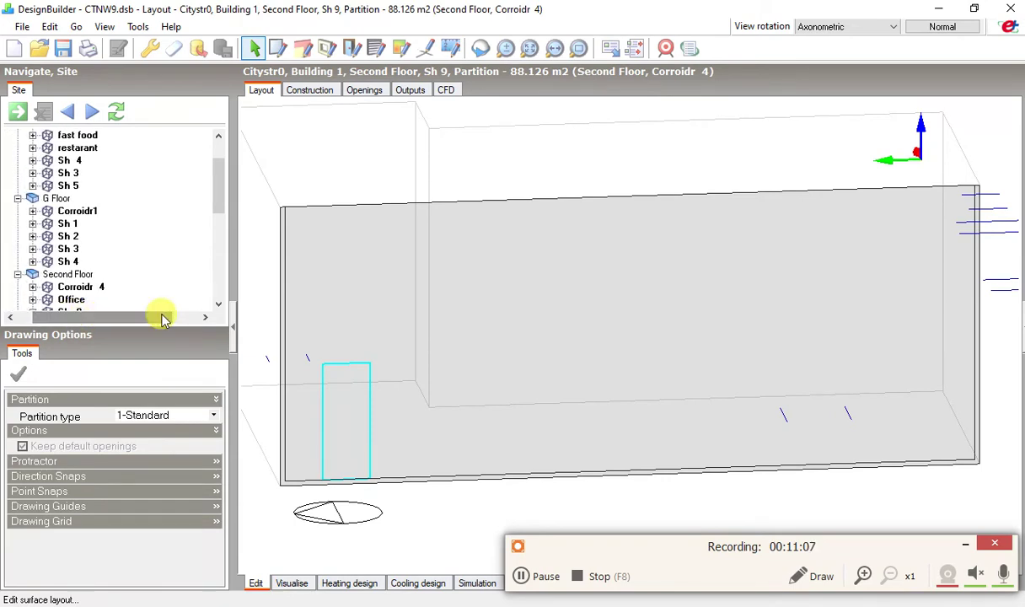
scroll(215, 308, "down", 10)
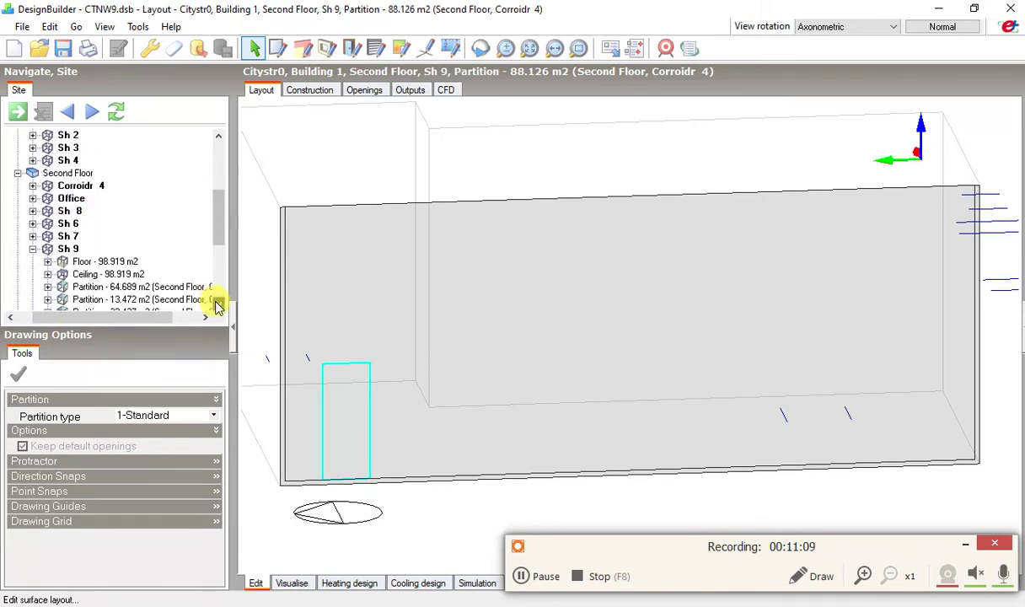
left_click(217, 305)
scroll(220, 227, "down", 2)
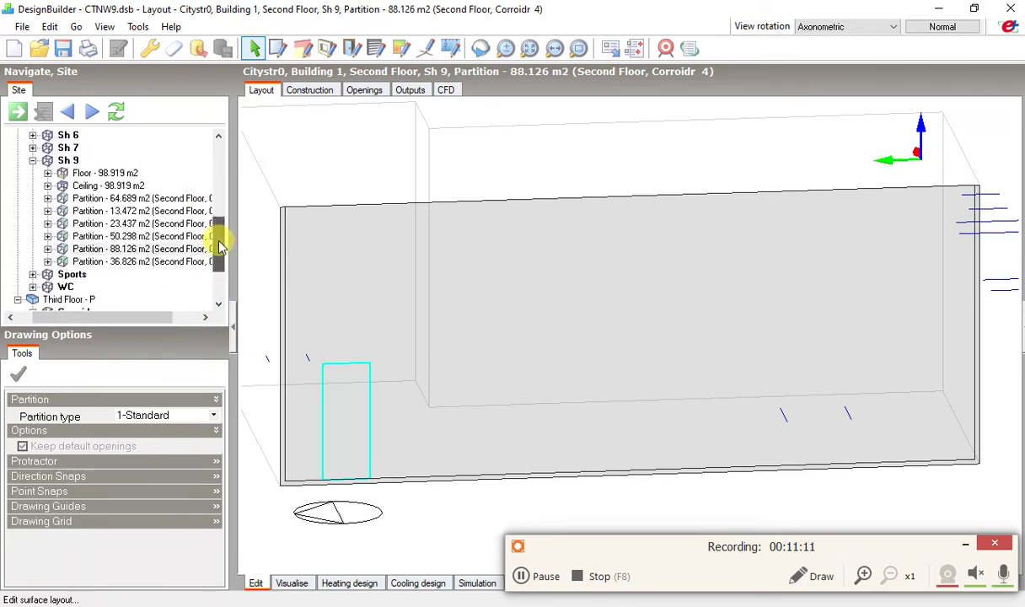
left_click(48, 237)
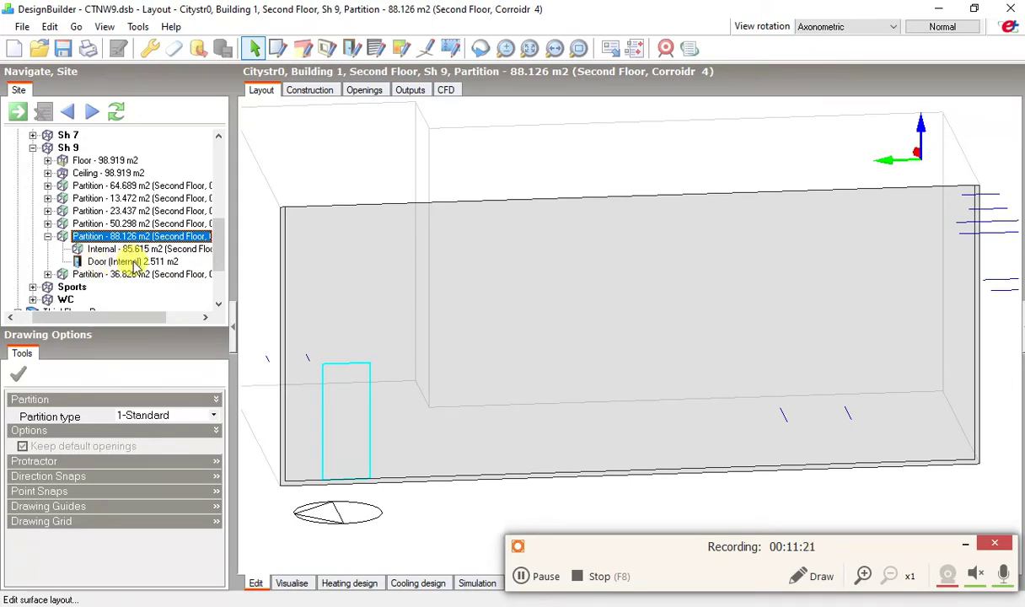
left_click(411, 91)
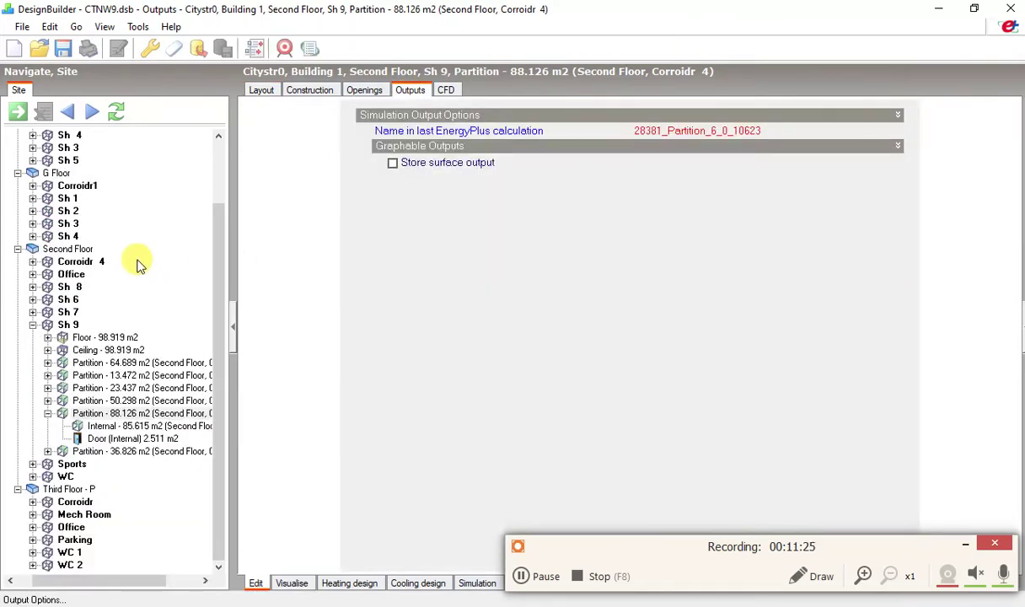
left_click(149, 441)
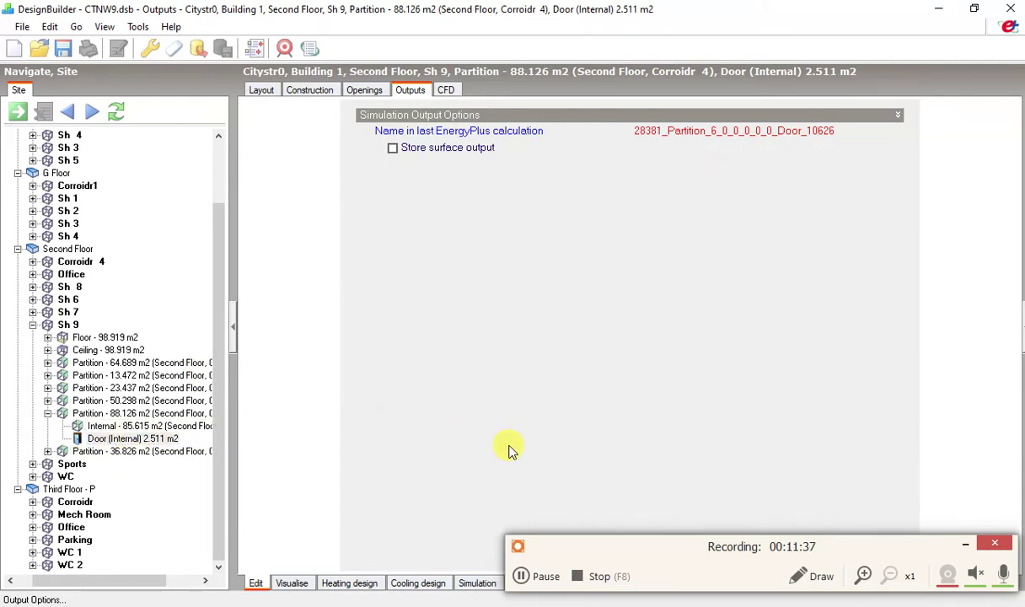
Collapse the 88.126 m2 partition in the model tree and examine its internal door in the layout from both sides
left_click(48, 414)
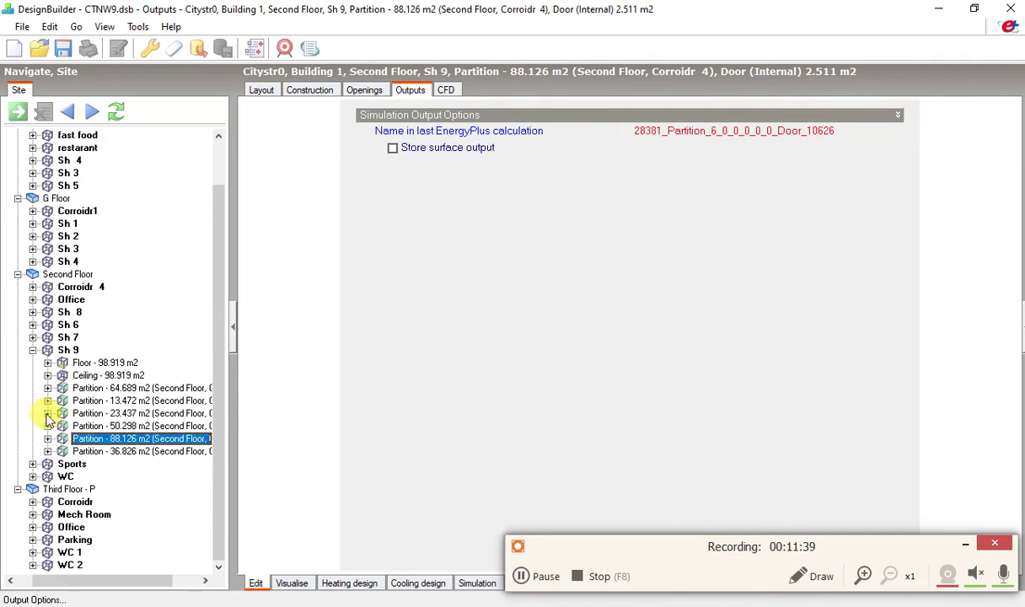
left_click(48, 439)
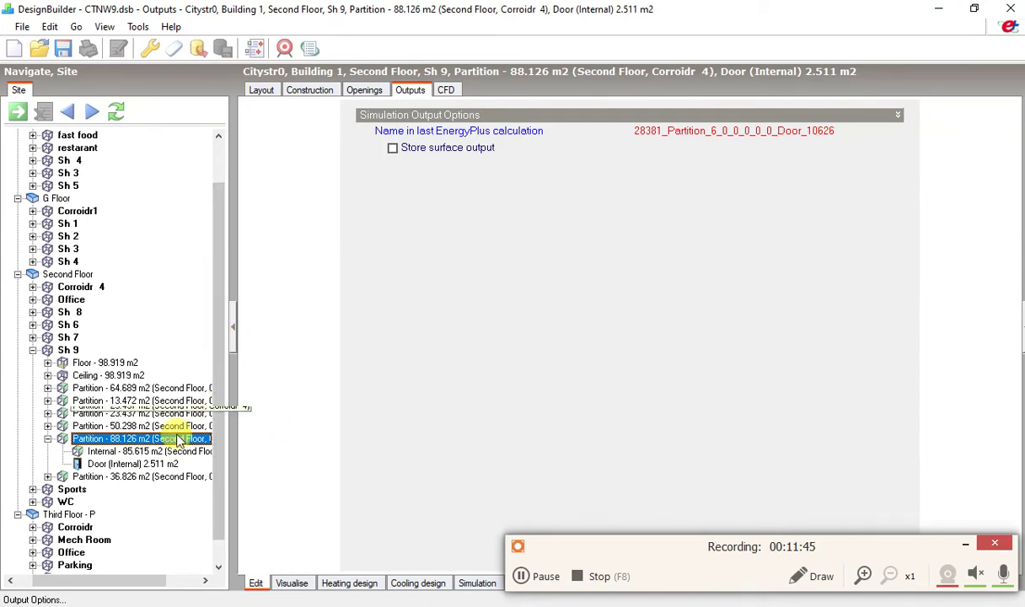
left_click_drag(561, 547, 569, 559)
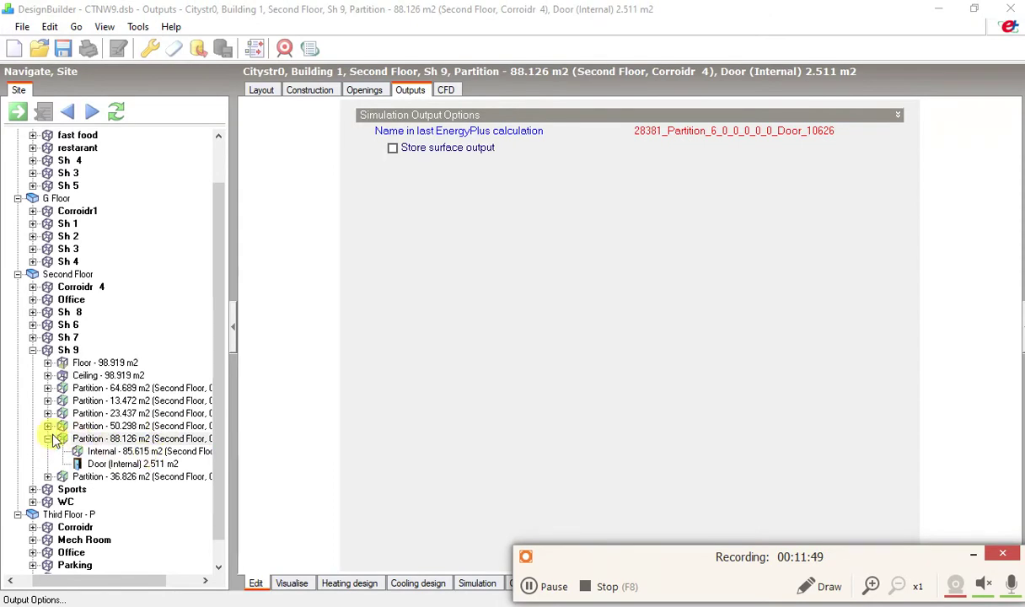
left_click(48, 439)
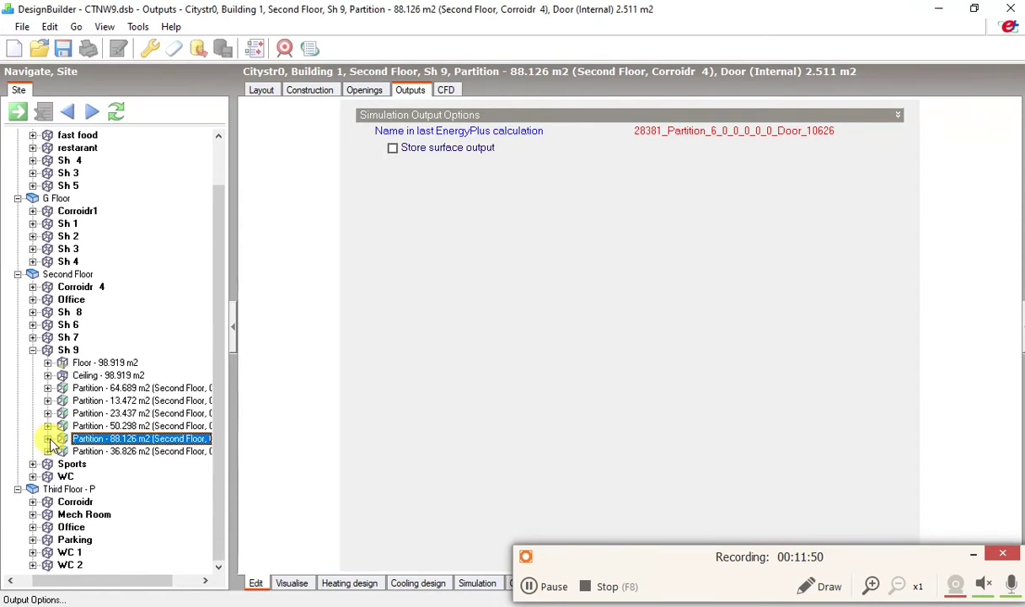
left_click(263, 90)
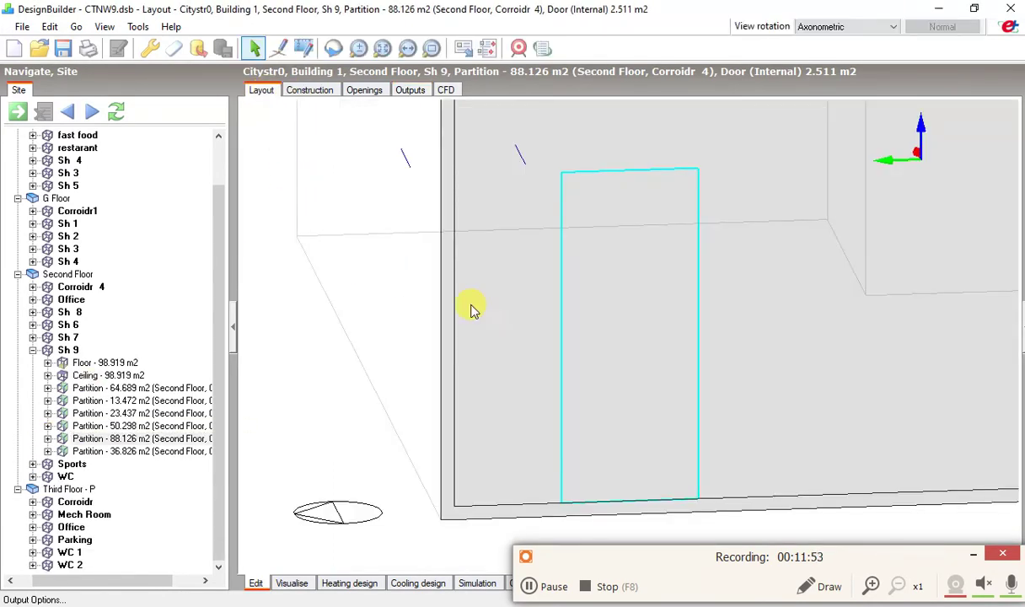
scroll(685, 291, "down", 6)
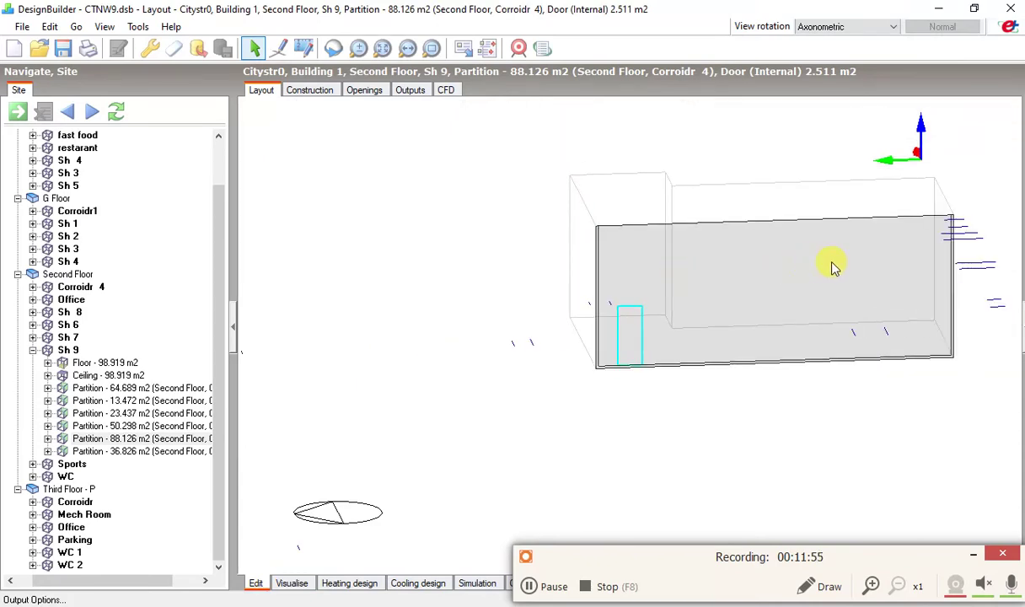
middle_click_drag(764, 253, 449, 255)
left_click_drag(449, 255, 429, 281)
middle_click_drag(429, 281, 442, 275)
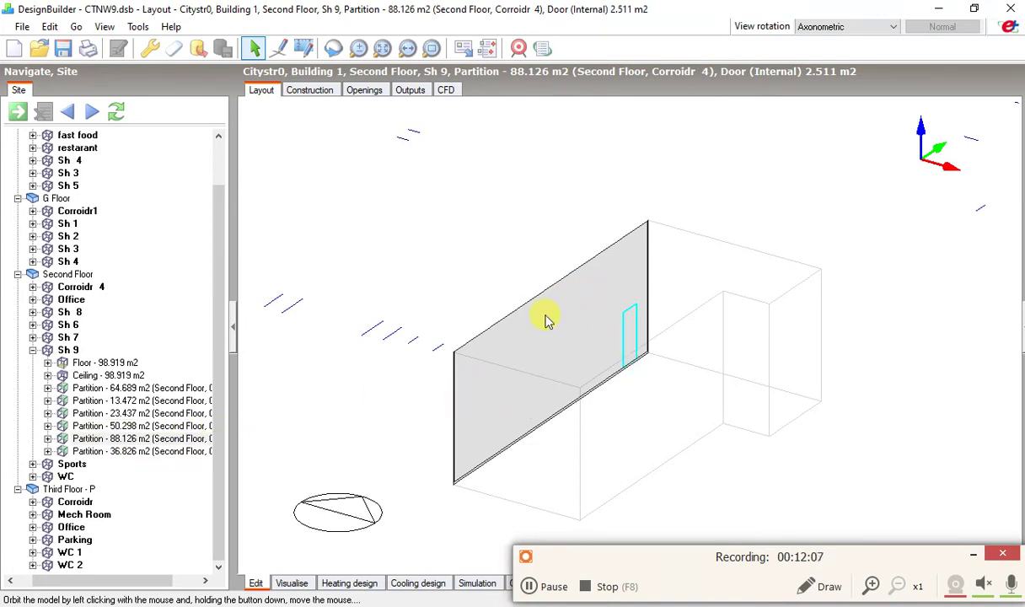
middle_click_drag(522, 353, 639, 376)
left_click_drag(638, 377, 625, 332)
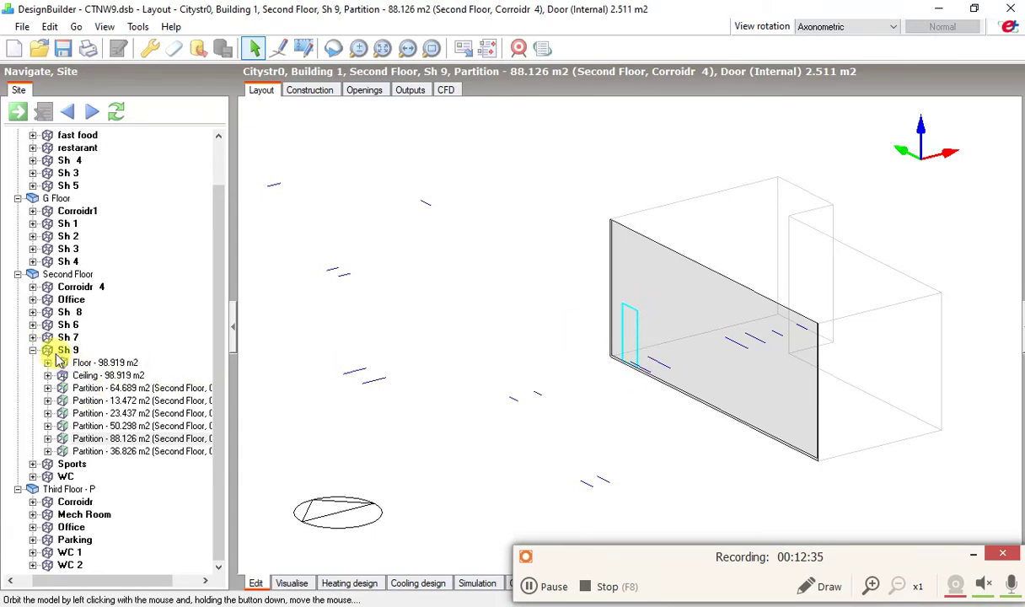
Show the Second Floor block layout and select Sh 9's long 88.126 m2 partition in the model
left_click(61, 276)
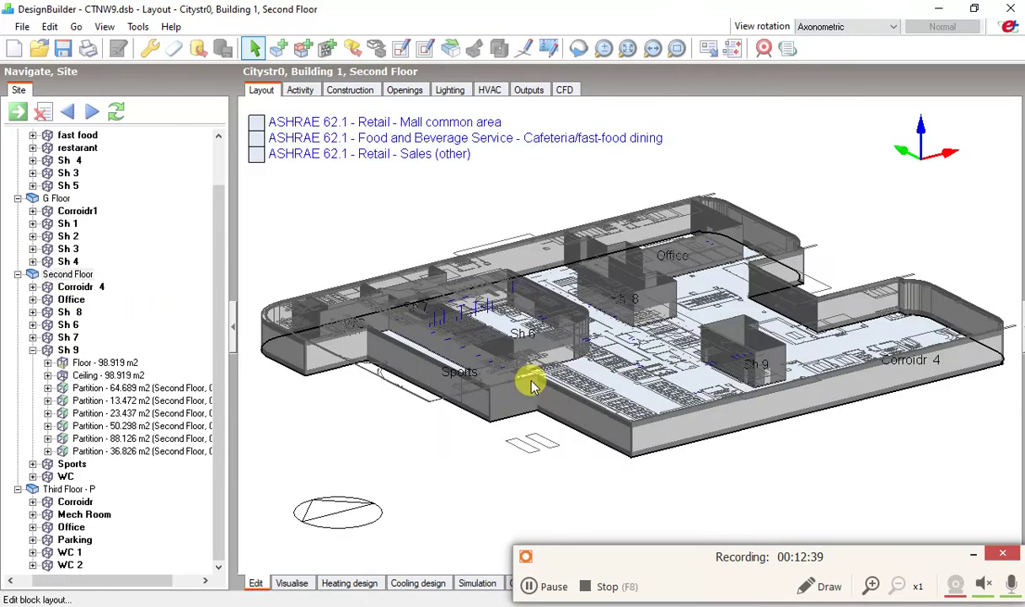
left_click_drag(664, 336, 508, 351)
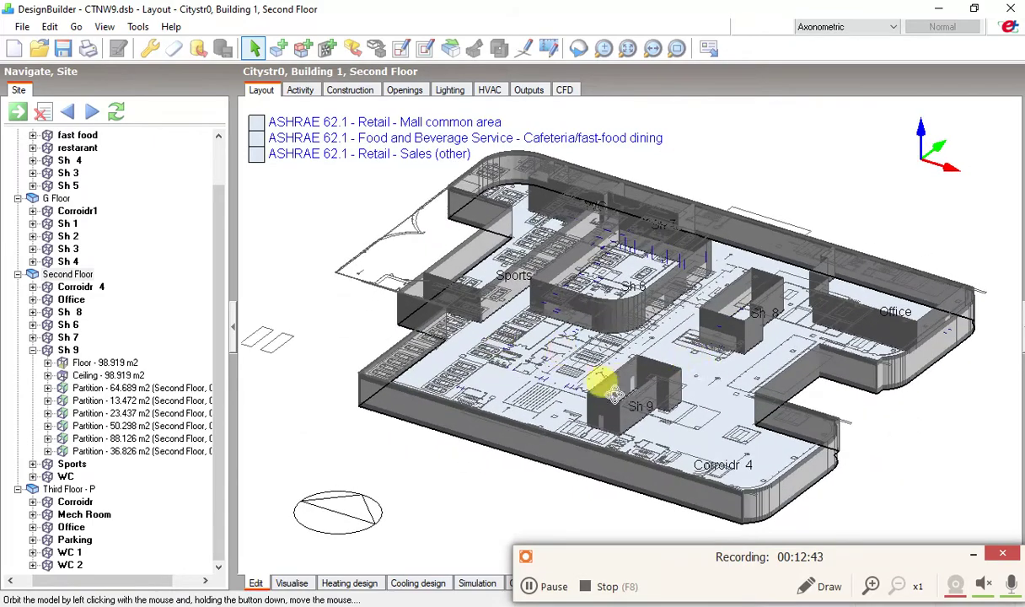
left_click(619, 390)
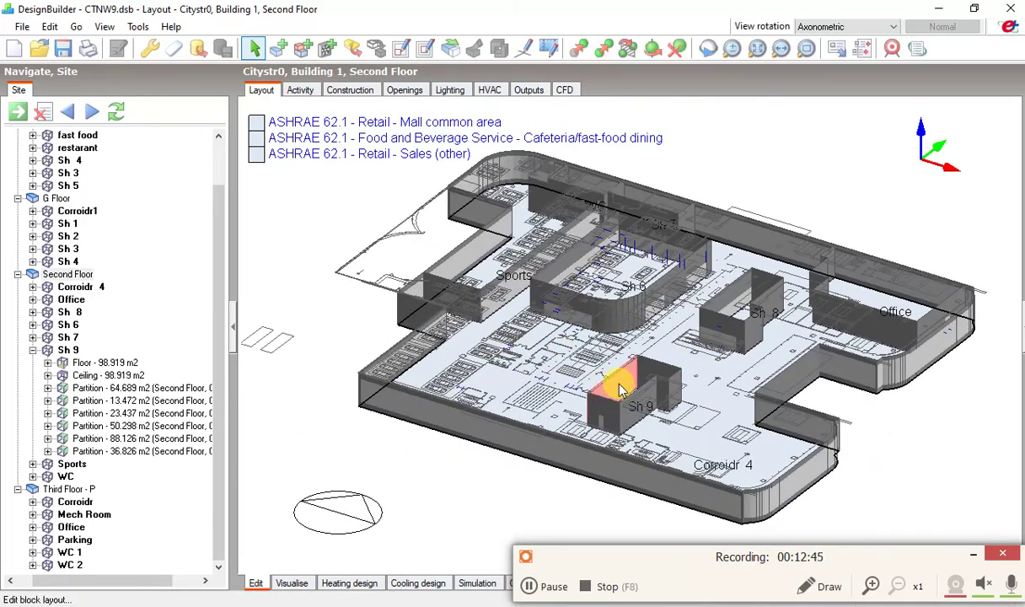
scroll(603, 376, "up", 3)
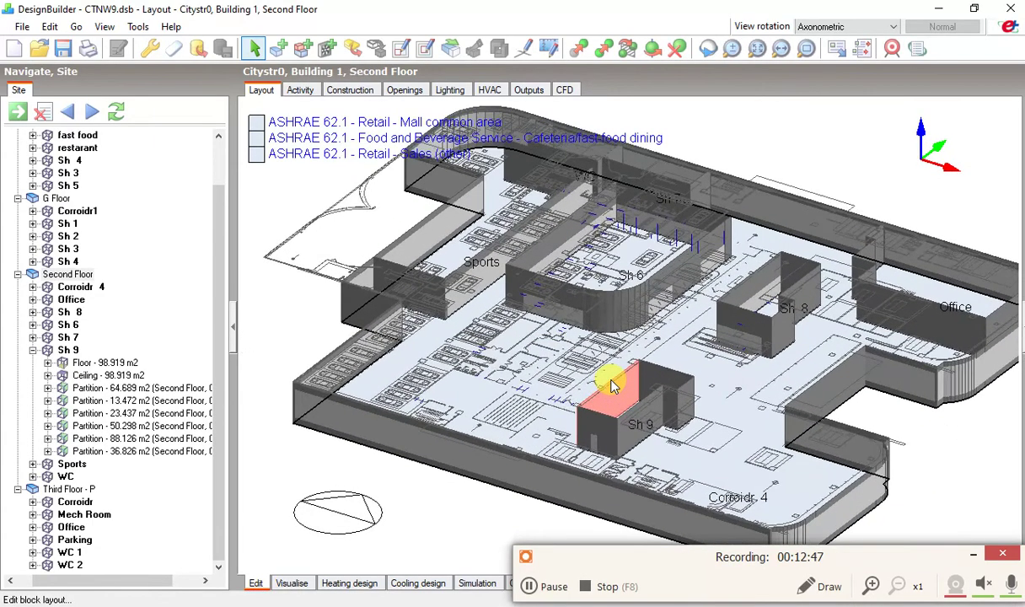
Examine Sh 9's selected 88.126 m2 partition up close from above and inside the shop
left_click(806, 49)
left_click(552, 340)
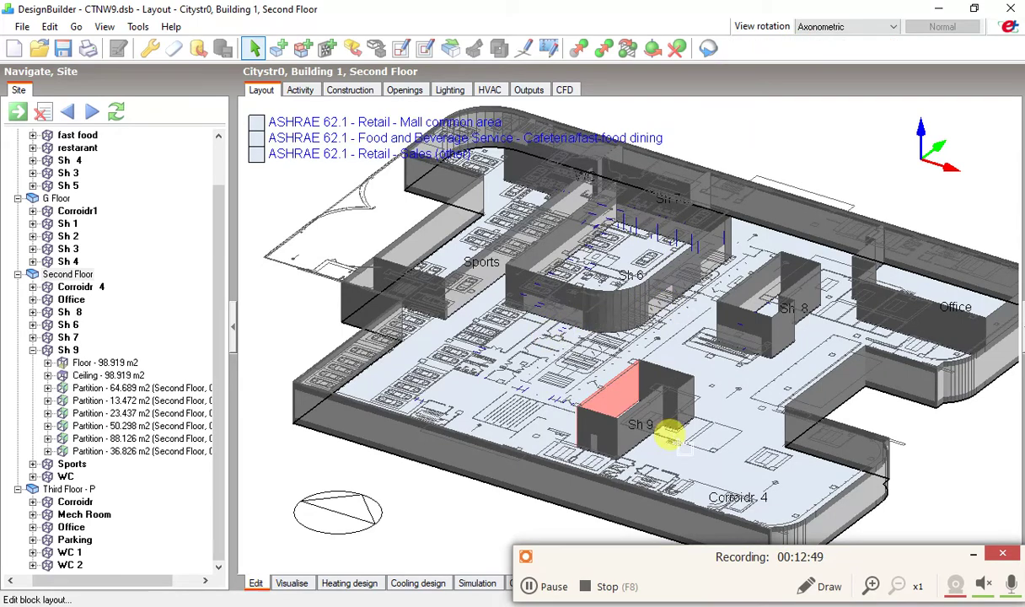
left_click(676, 441)
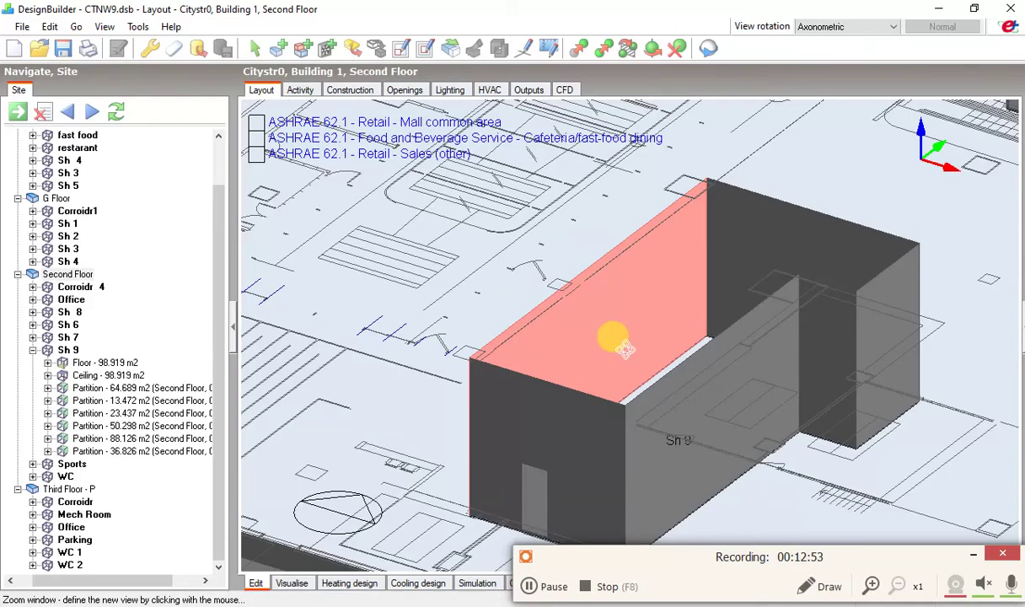
middle_click_drag(612, 339, 675, 339)
left_click_drag(675, 339, 529, 343)
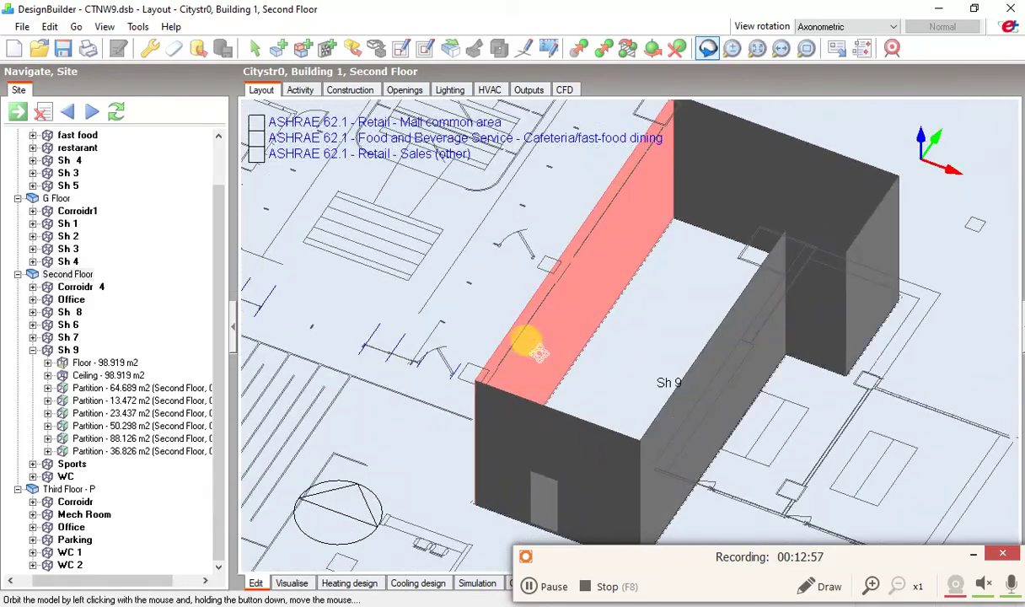
key("Escape")
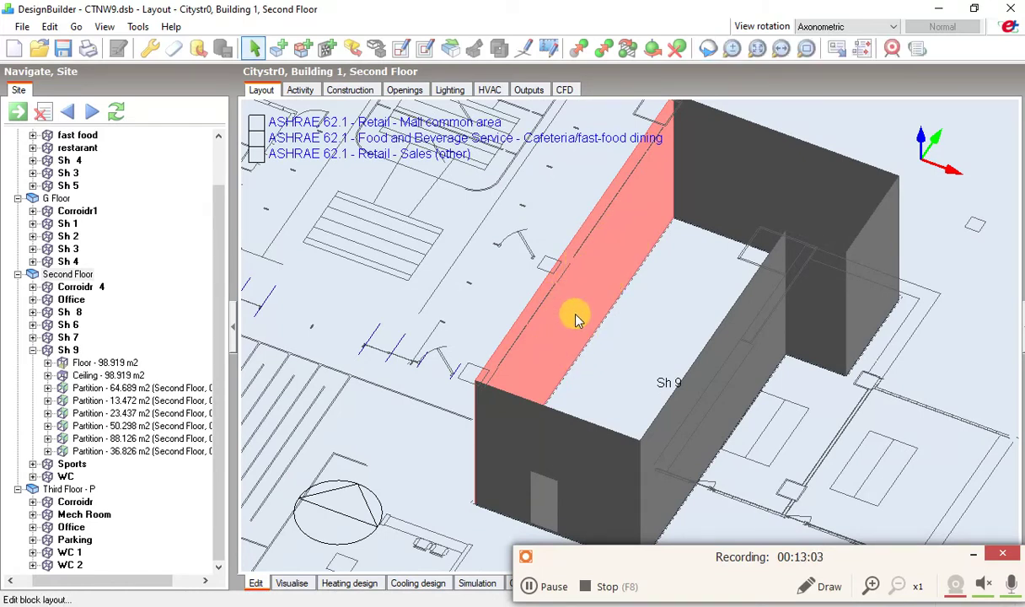
Review the simulation output options of the Second Floor and check Sh 9's name in the last EnergyPlus calculation
left_click(529, 91)
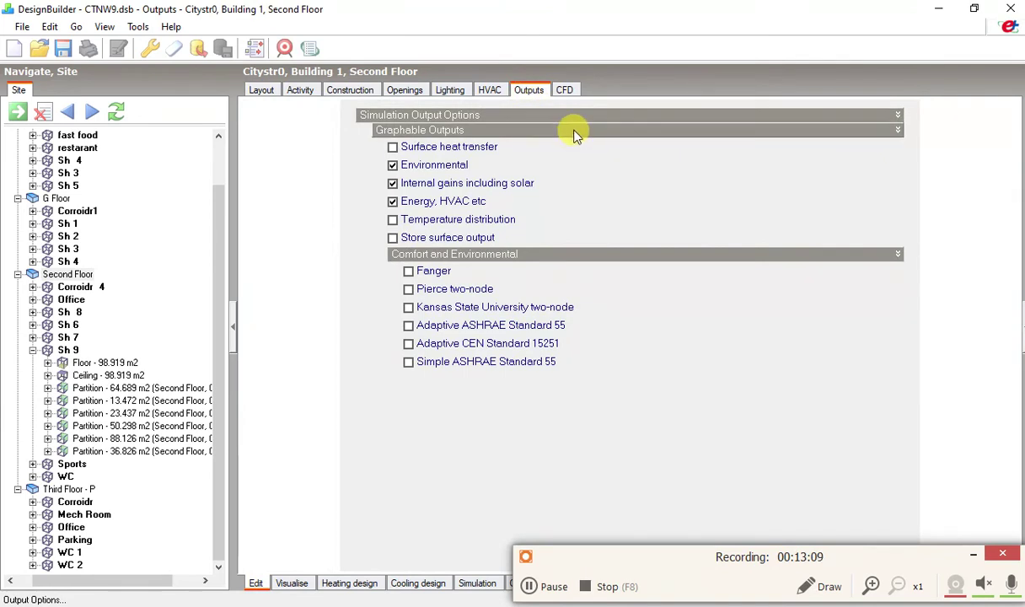
left_click(837, 115)
left_click(840, 114)
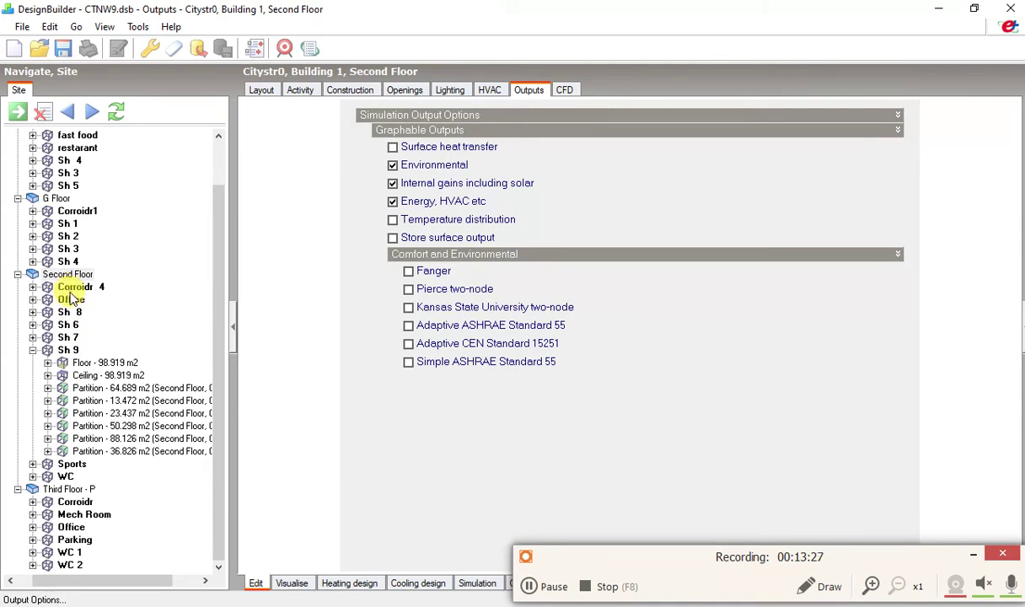
left_click(67, 350)
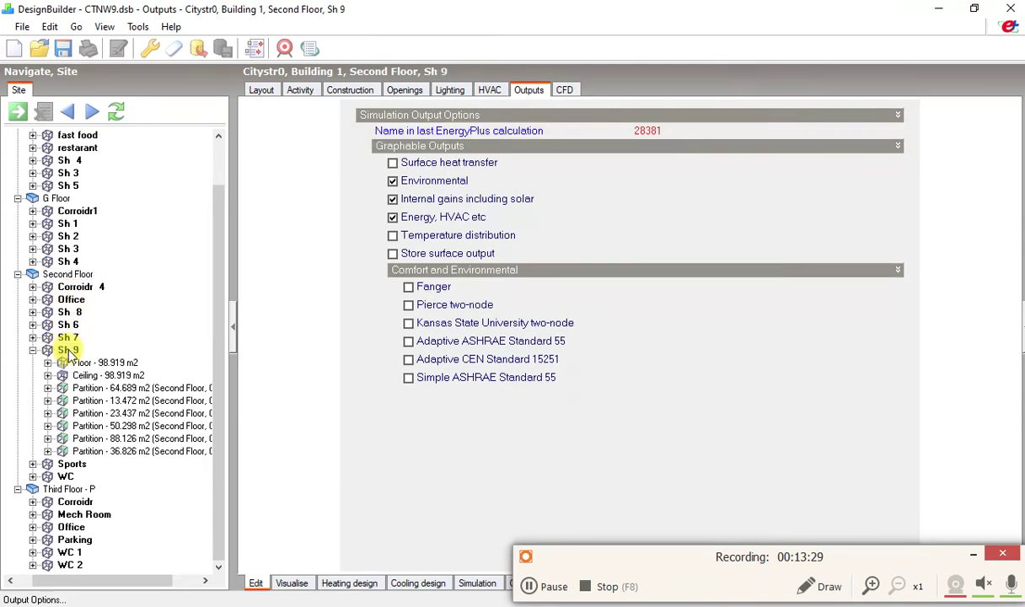
left_click(69, 276)
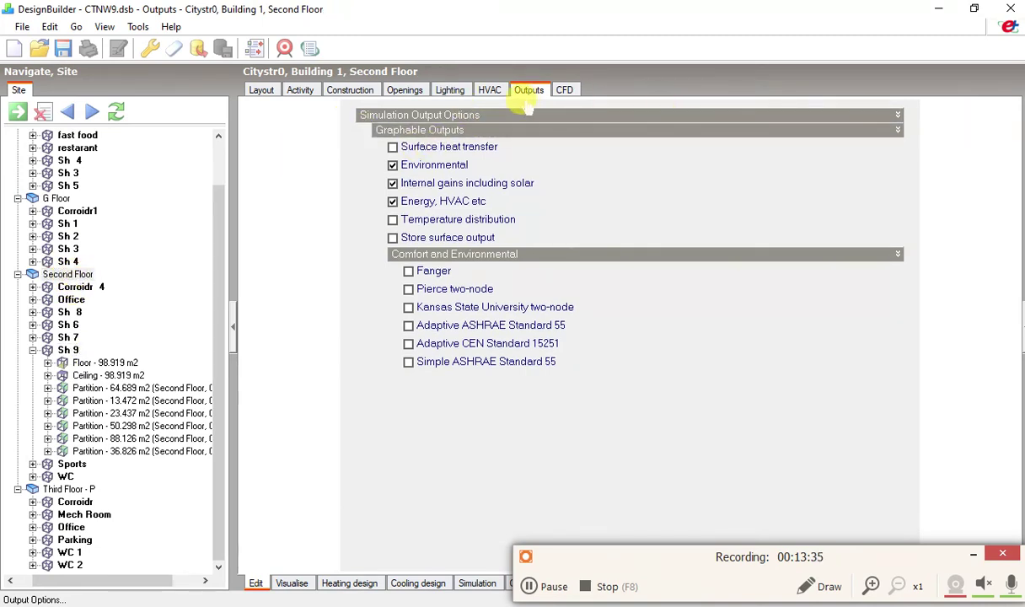
Show the Second Floor block layout, select Sh 9's long 88.126 m2 partition and examine it from another side
left_click(267, 91)
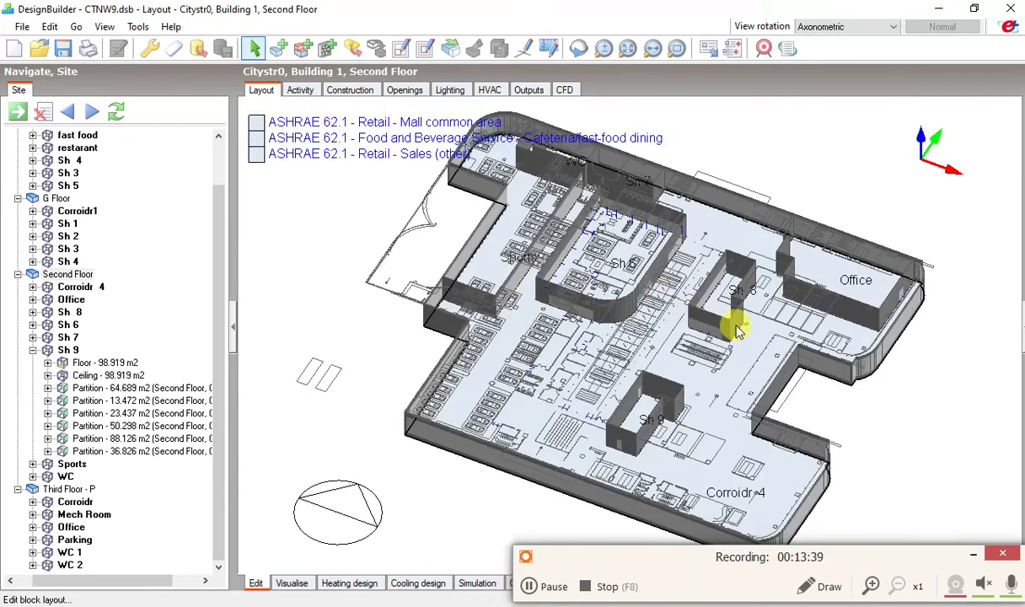
left_click(619, 409)
left_click(659, 389)
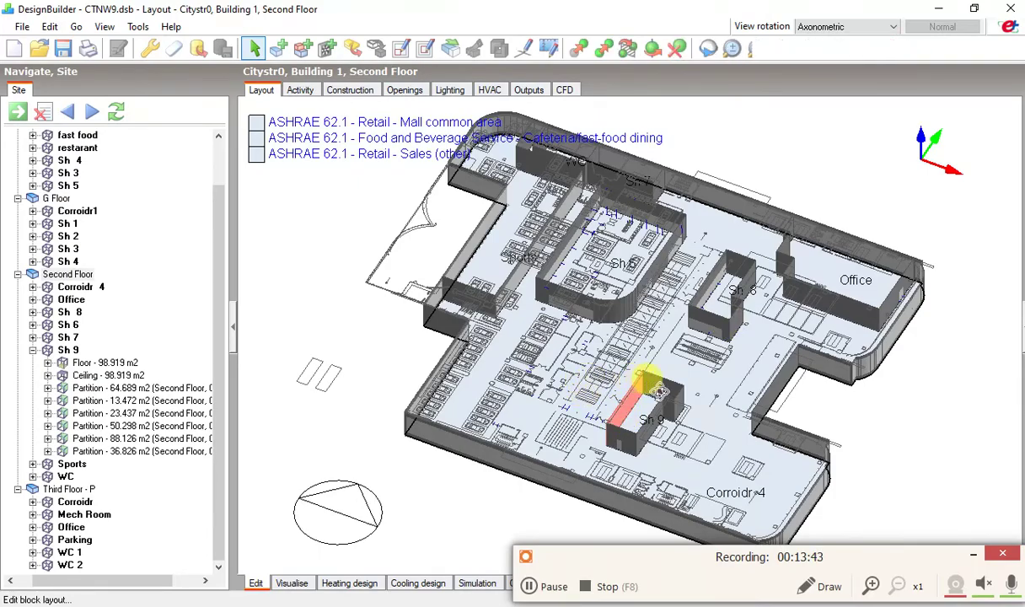
middle_click_drag(682, 366, 755, 340)
left_click_drag(755, 339, 686, 362)
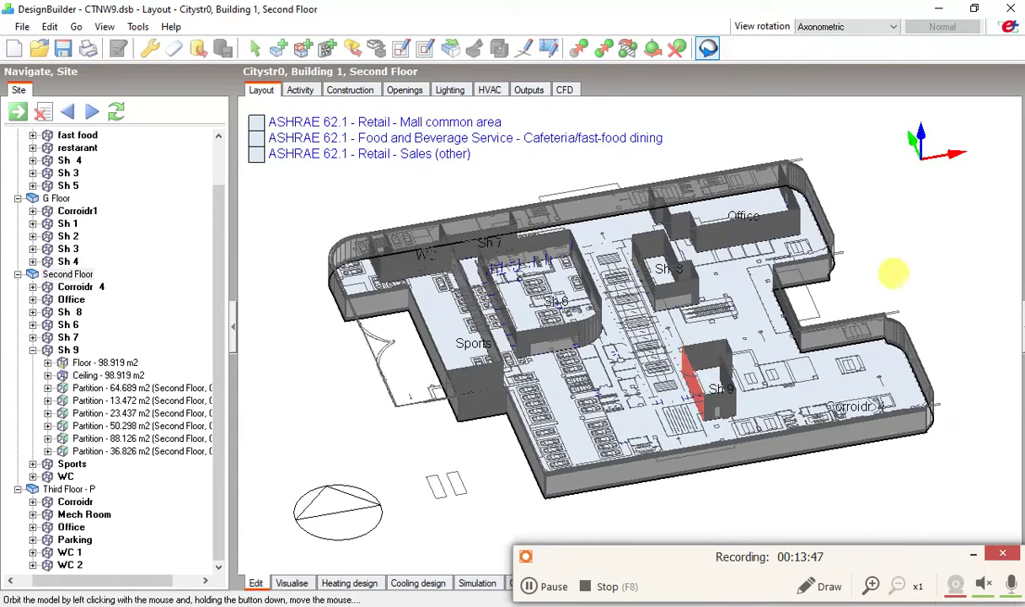
left_click(899, 270)
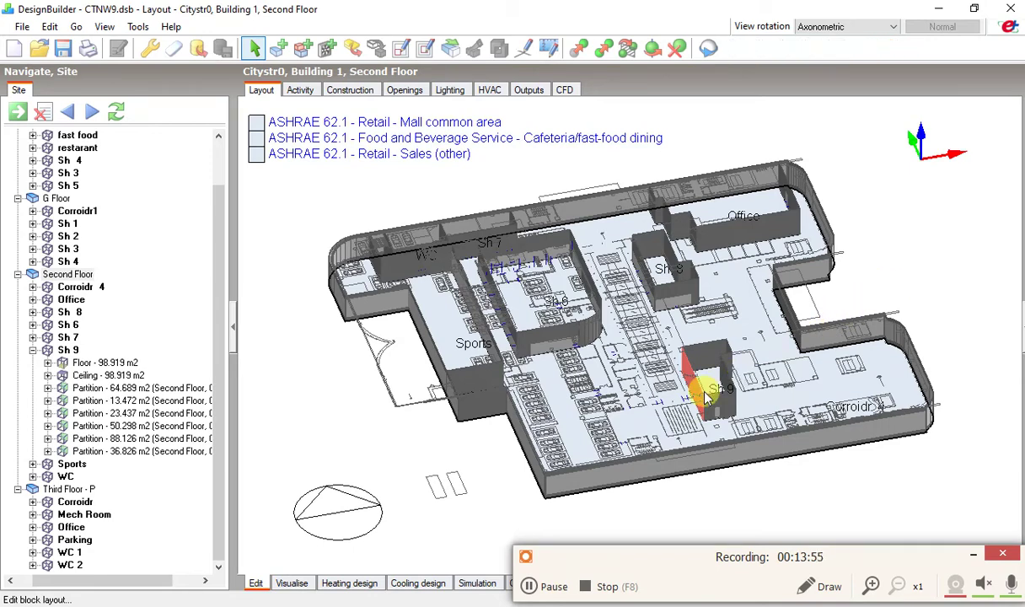
Clear the partition selection and examine the doors on the outer face of Sh 9's long partition up close
left_click(678, 414)
scroll(680, 411, "up", 5)
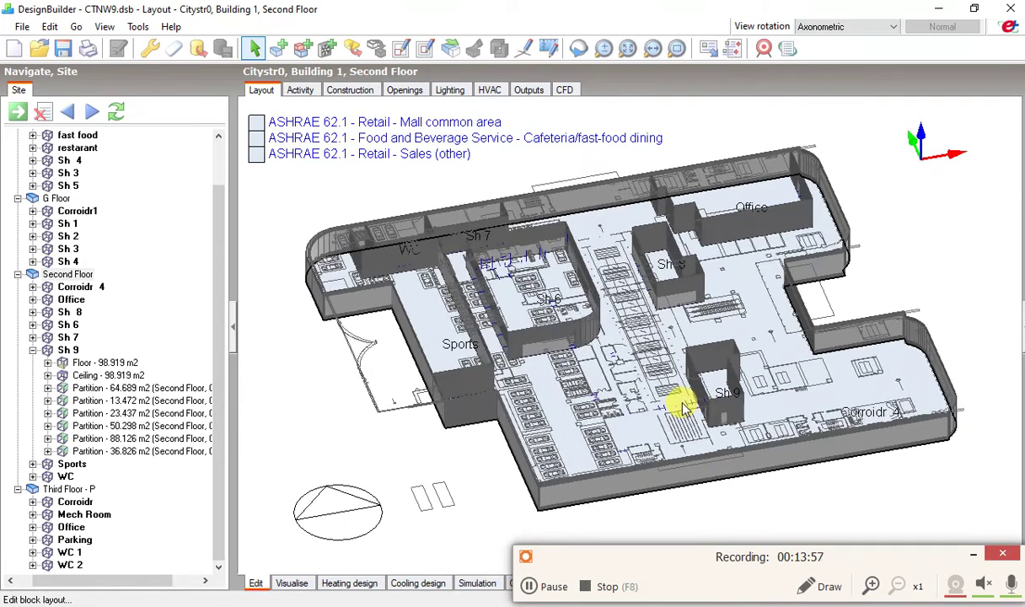
left_click(677, 48)
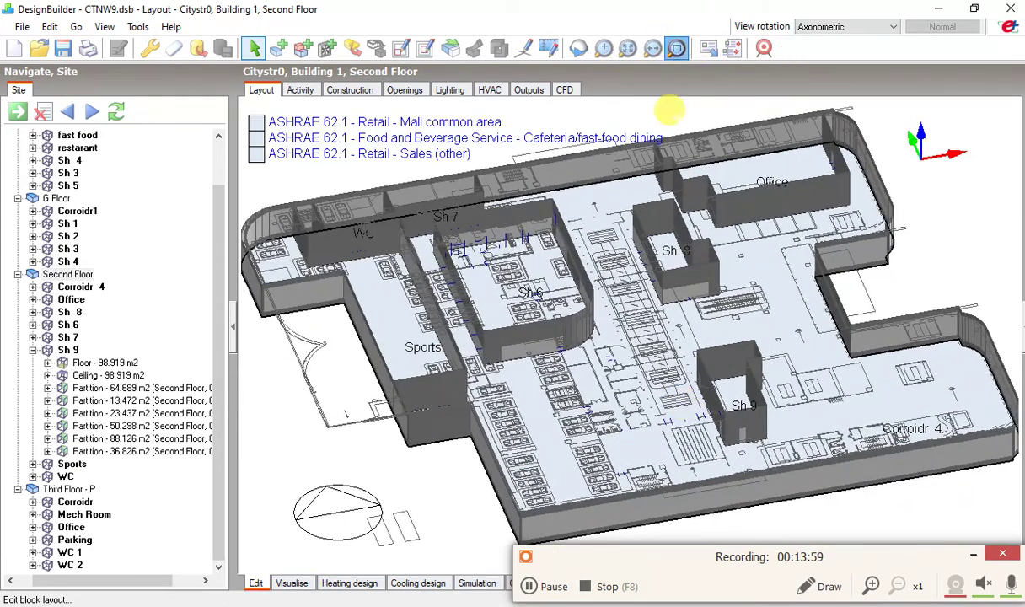
left_click(660, 331)
left_click(788, 464)
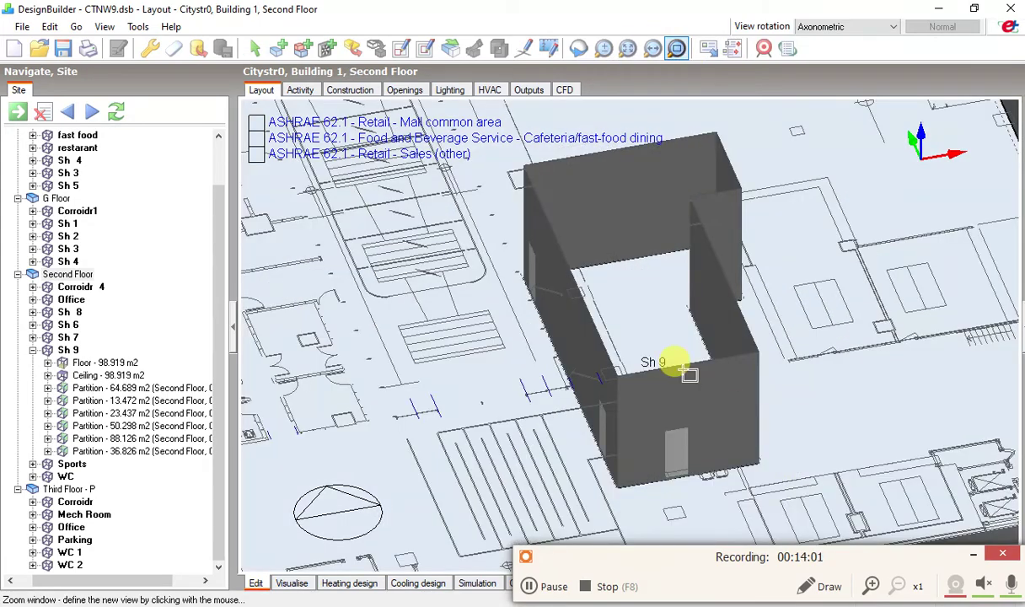
left_click_drag(504, 227, 613, 231)
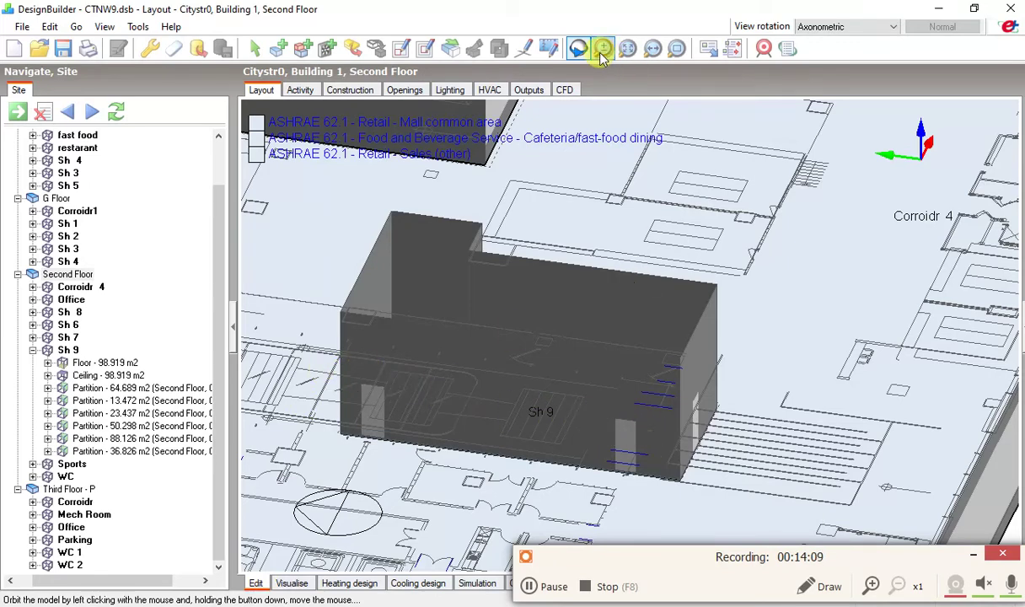
Open the surface layout of Sh 9's 88.126 m2 partition from the Corroidr 4 side and inspect its two internal doors
left_click(255, 49)
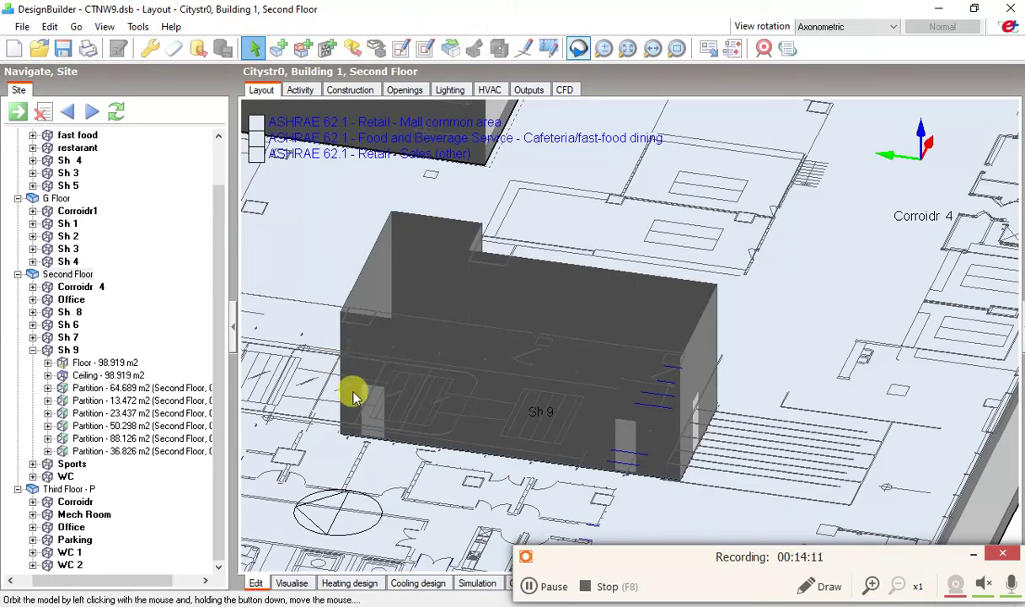
left_click(374, 409)
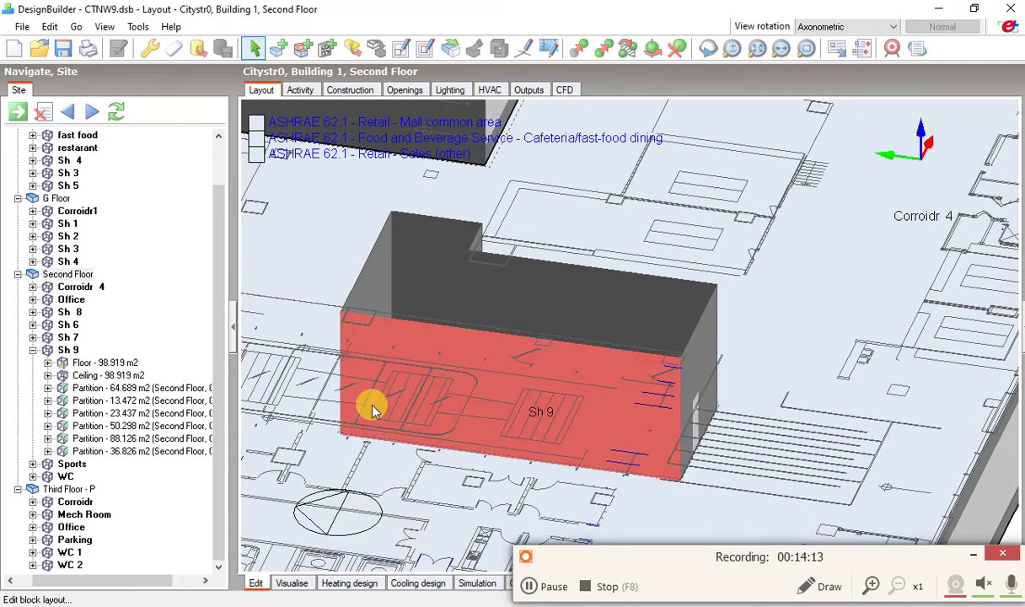
double_click(439, 373)
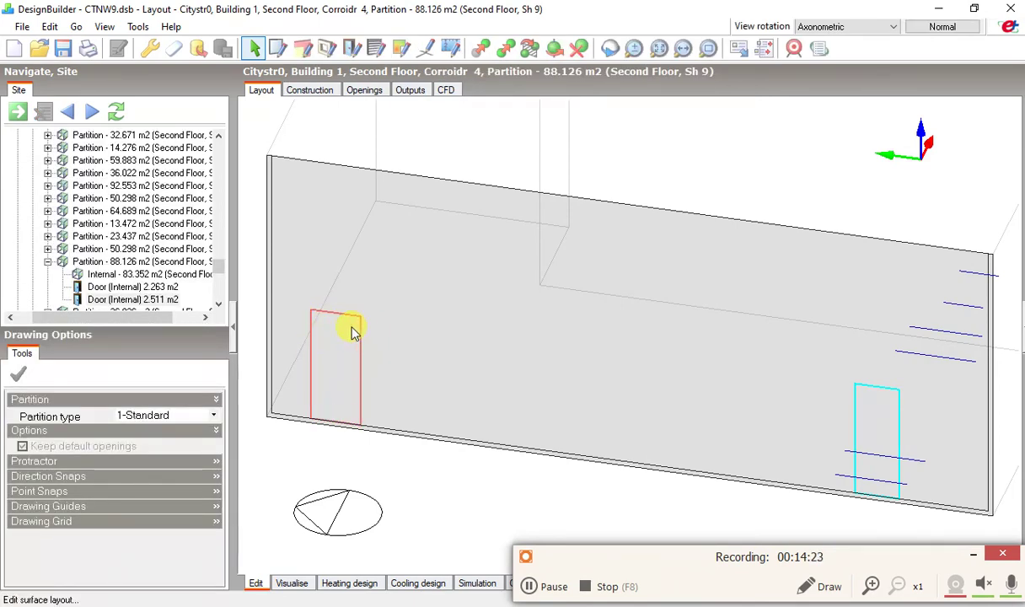
left_click(866, 401)
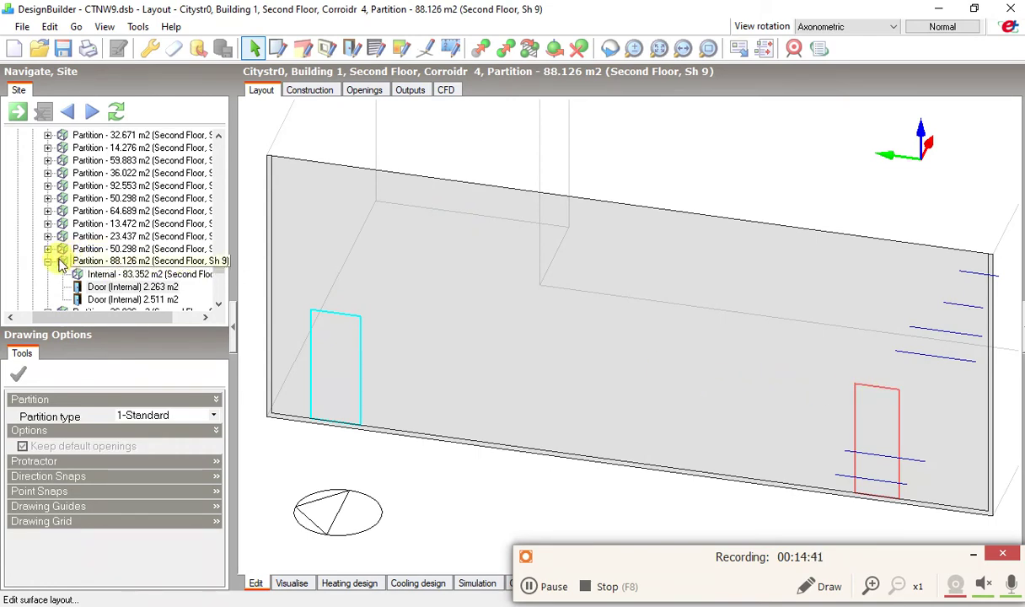
Examine the partitions listed under Corroidr 4 in the model tree, down to the expanded 88.126 m2 partition and its doors
left_click_drag(218, 263, 218, 268)
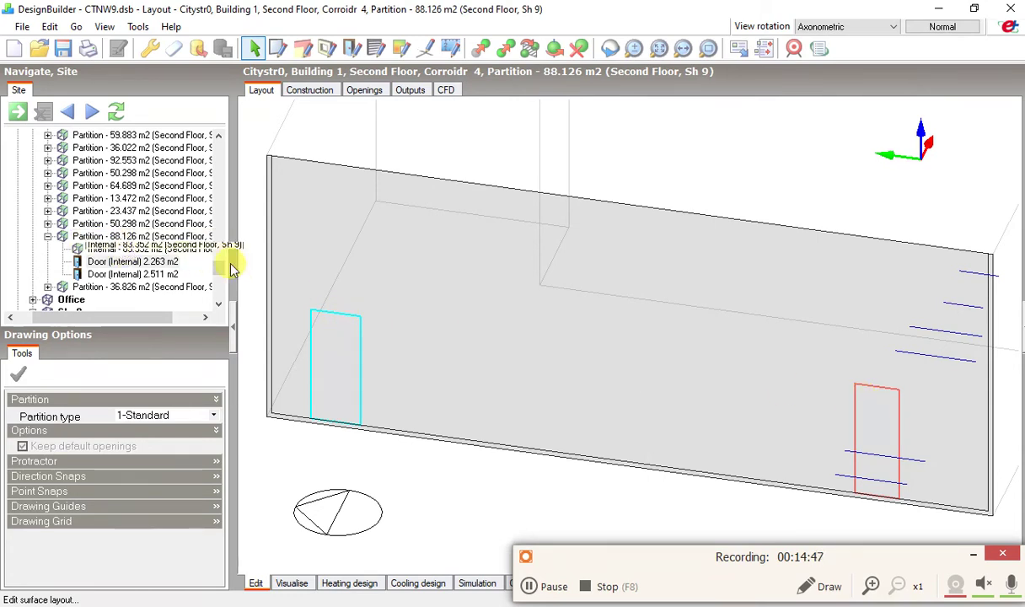
left_click(218, 139)
left_click(218, 139)
left_click(219, 140)
left_click(218, 139)
left_click(218, 140)
left_click(219, 139)
left_click(218, 142)
left_click(218, 142)
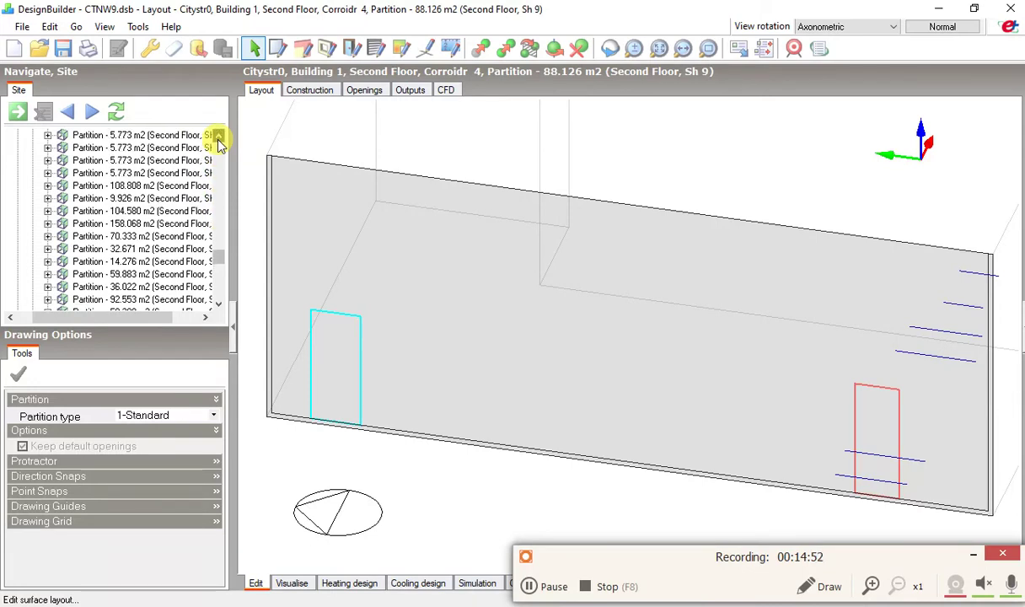
left_click(218, 308)
left_click(217, 307)
left_click(218, 309)
left_click(217, 308)
left_click(218, 308)
left_click(217, 309)
left_click(218, 309)
left_click(217, 310)
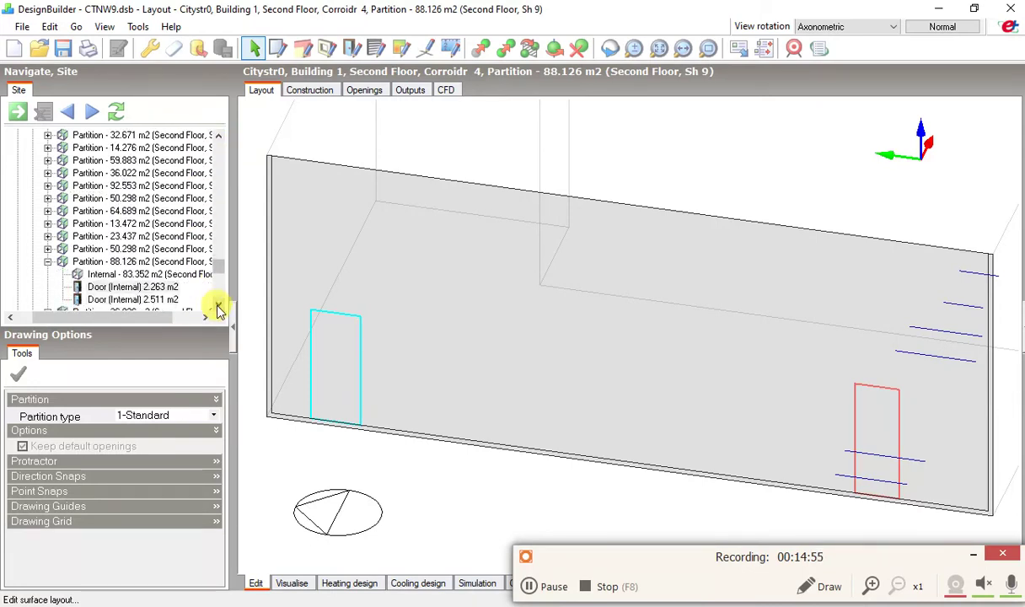
left_click(218, 309)
left_click(218, 308)
left_click(217, 308)
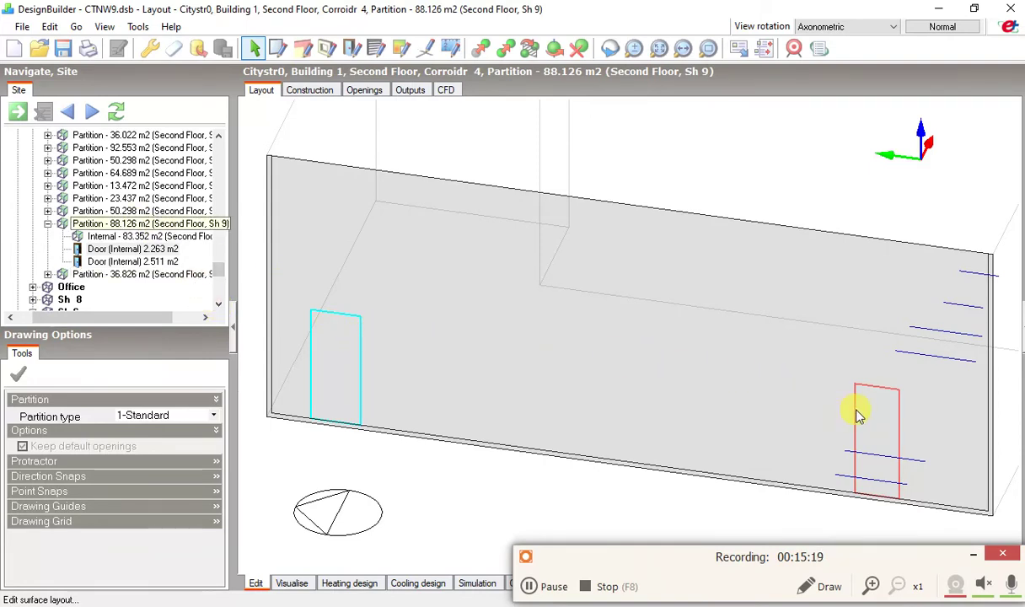
Inspect the partition's internal doors in the layout and collapse the 88.126 m2 partition under Corroidr 4 in the model tree
left_click(340, 366)
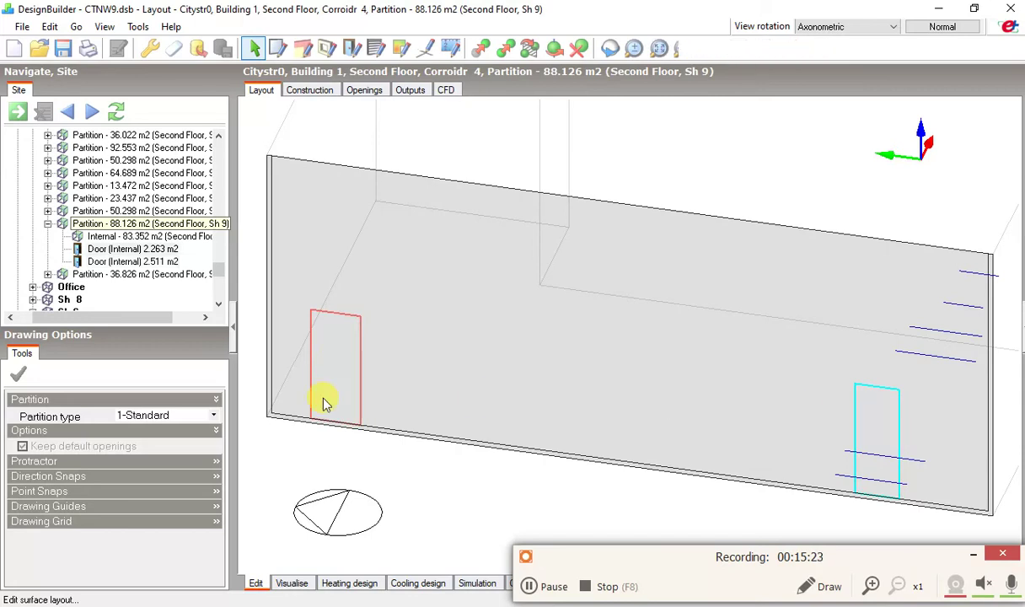
left_click(328, 388)
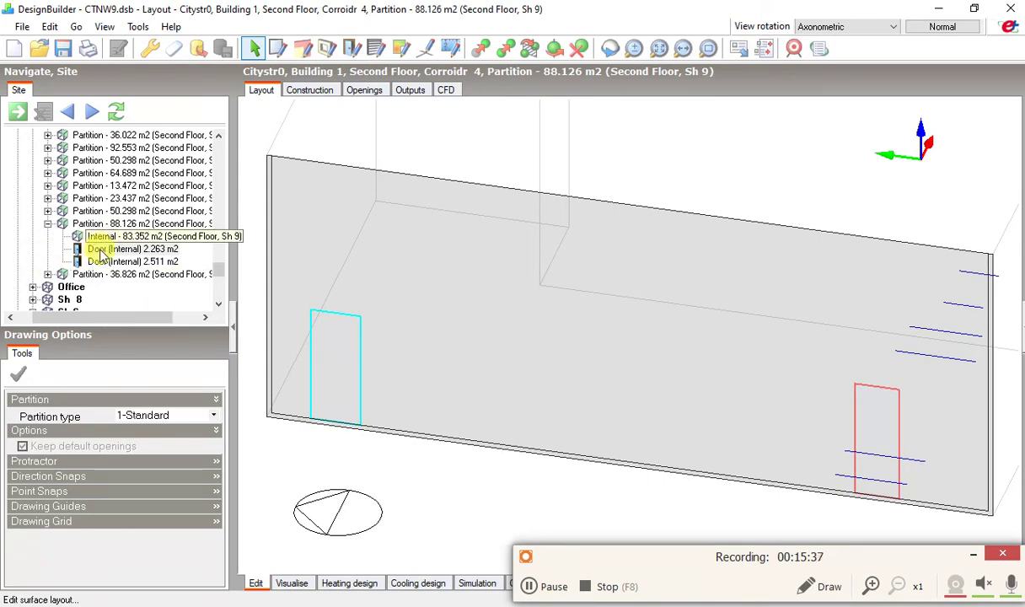
left_click(48, 224)
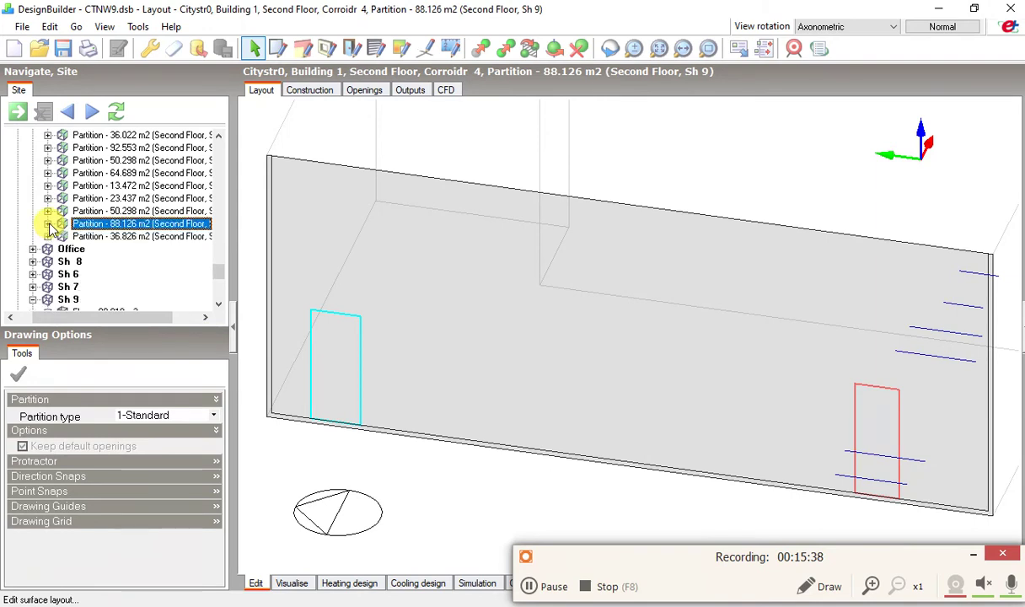
left_click(93, 223)
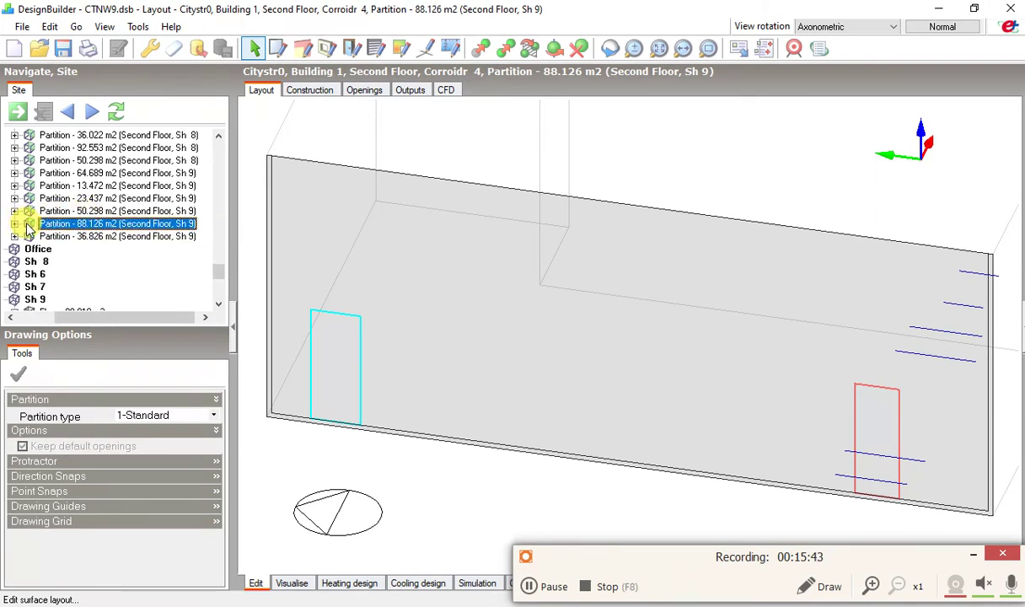
Trace the 88.126 m2 partition up the model tree to its parent zone and show the Corroidr 4 layout
left_click_drag(151, 317, 132, 318)
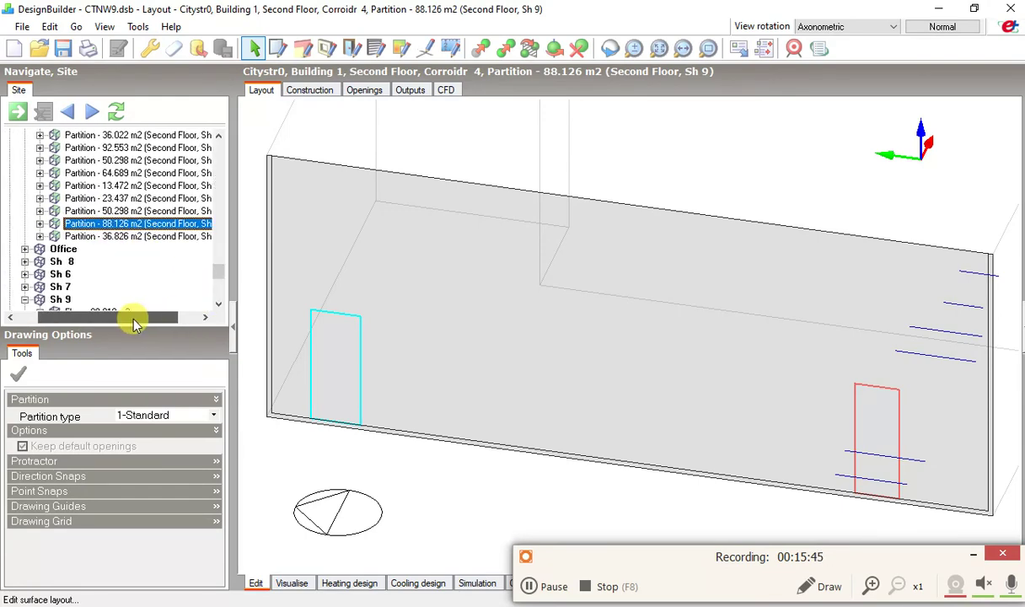
left_click_drag(218, 136, 218, 139)
left_click(217, 138)
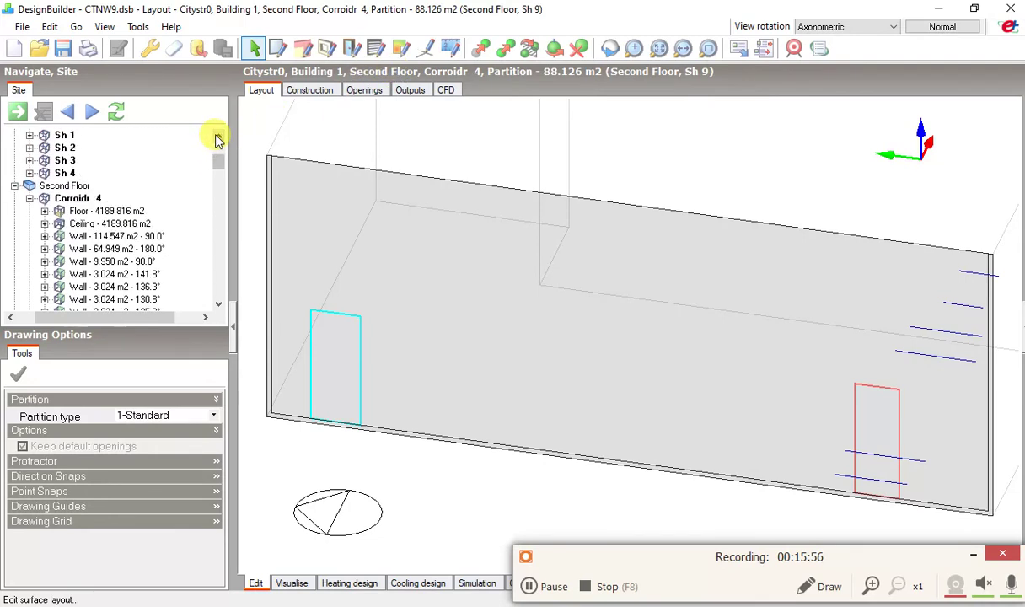
left_click(69, 201)
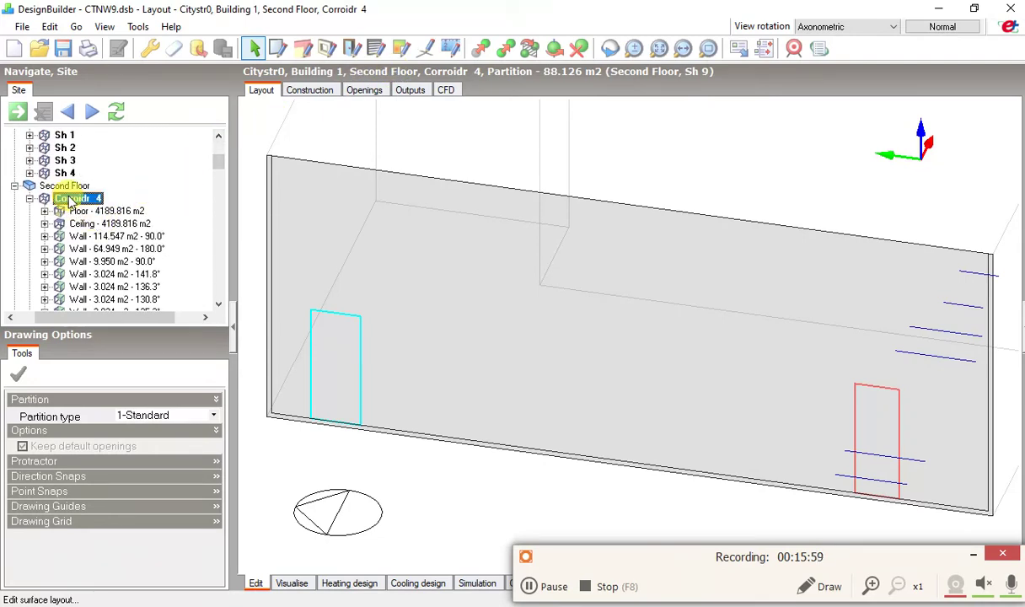
key("Escape")
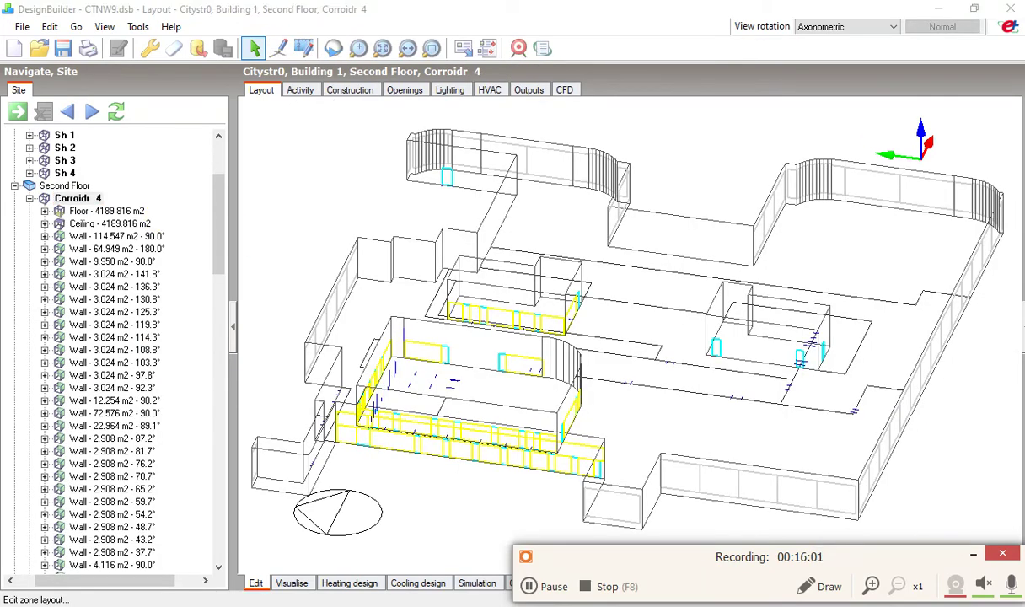
Switch to the Notepad error note, highlight the zone name corroidr4, and select the matching Corroidr 4 zone in DesignBuilder
key("alt+Tab")
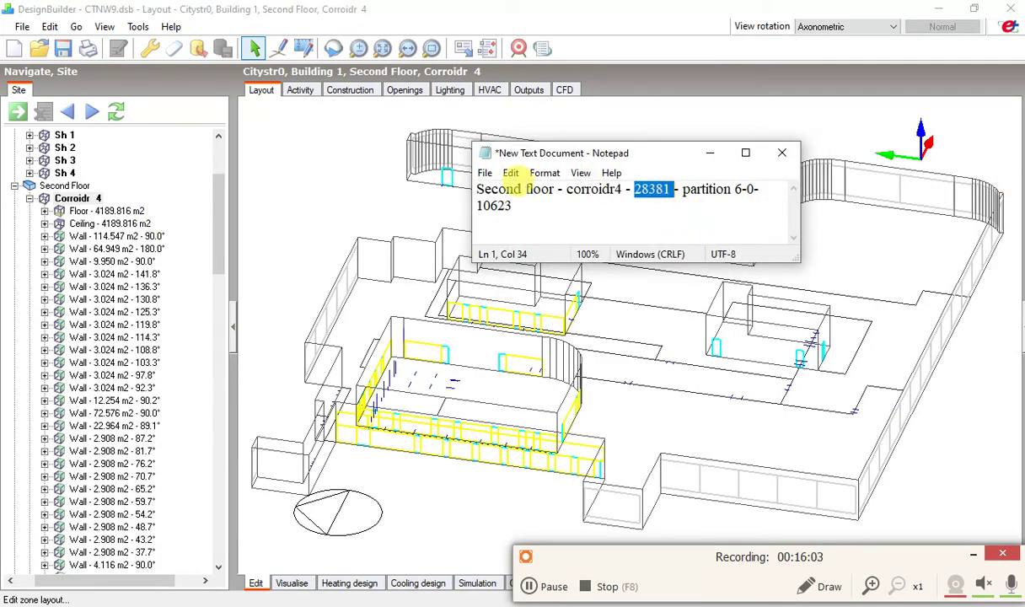
left_click_drag(567, 187, 615, 185)
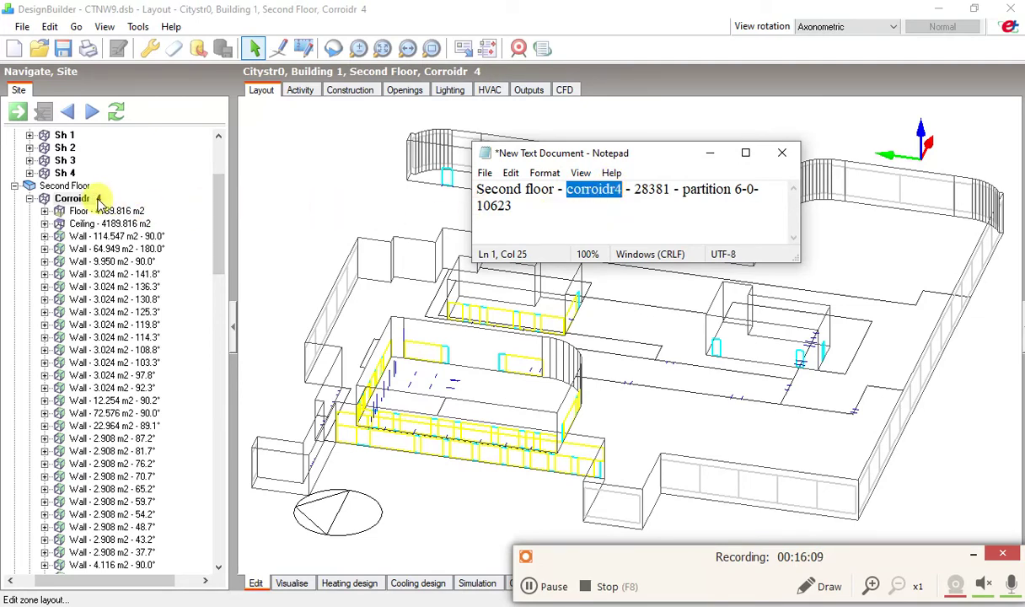
left_click(84, 201)
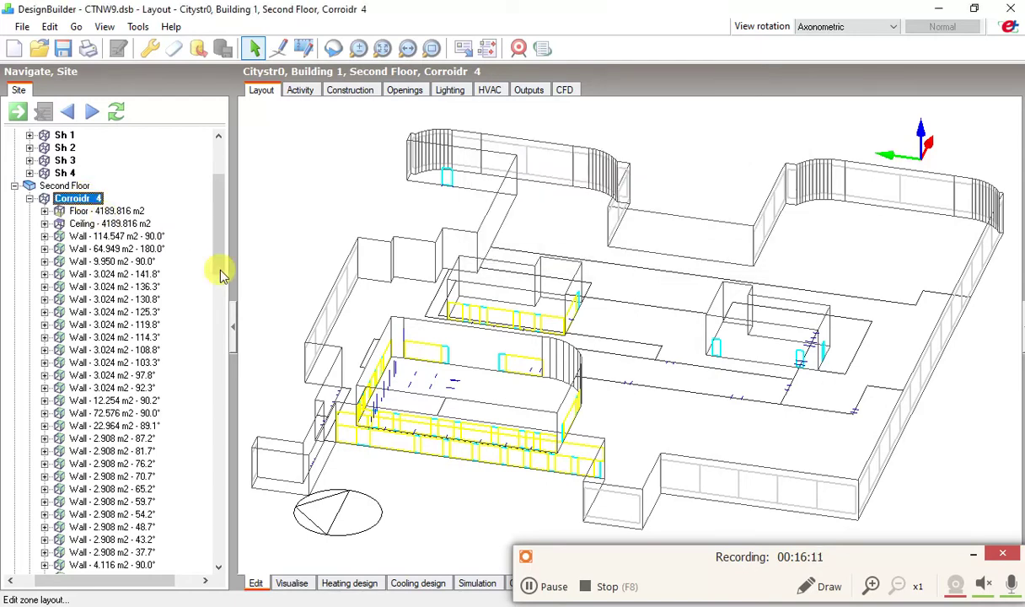
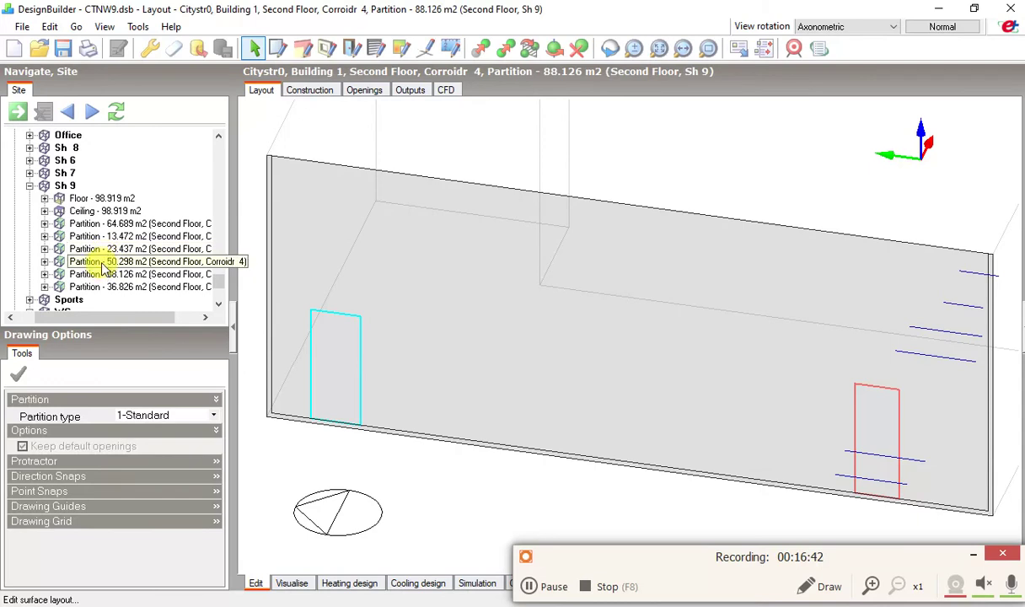
Inspect the 88.126 m2 partition's internal door under Sh 9, then the 2.511 m2 door of the matching partition under Corroidr 4
left_click(104, 274)
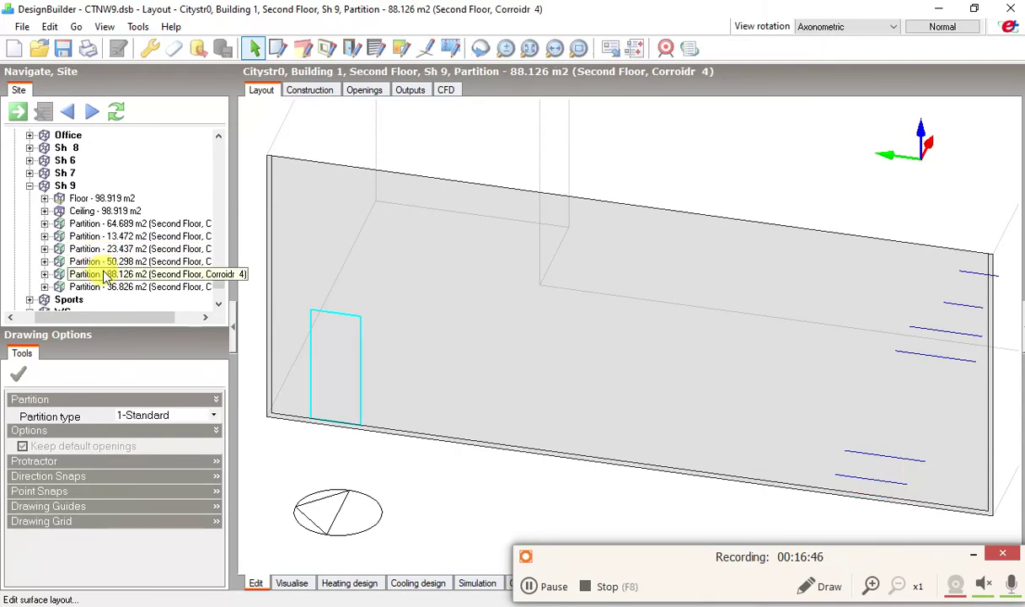
left_click(344, 347)
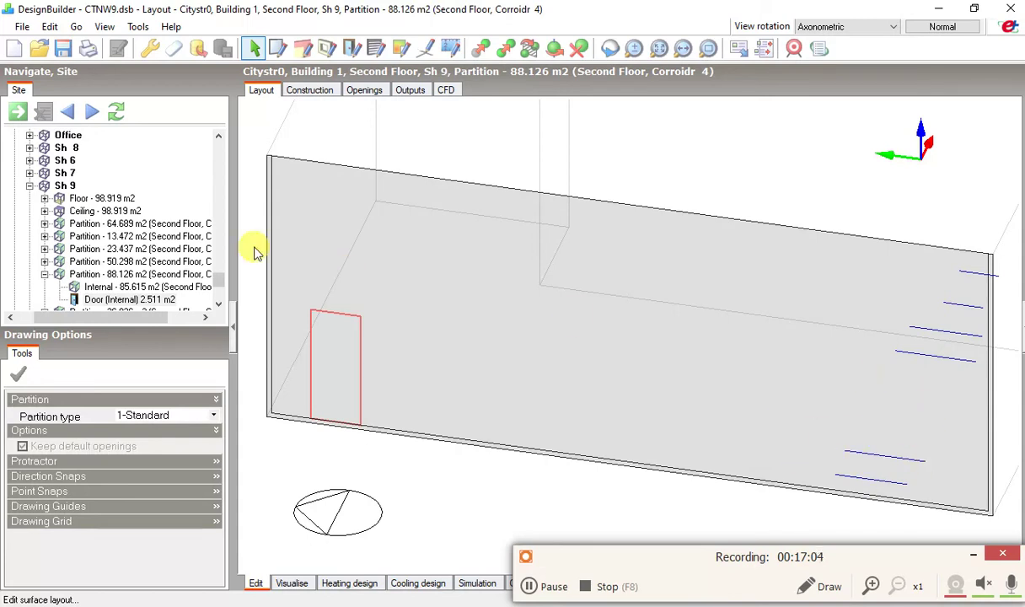
mouse_move(218, 286)
left_mouse_down()
mouse_move(218, 257)
mouse_move(218, 268)
left_mouse_up()
left_click(129, 262)
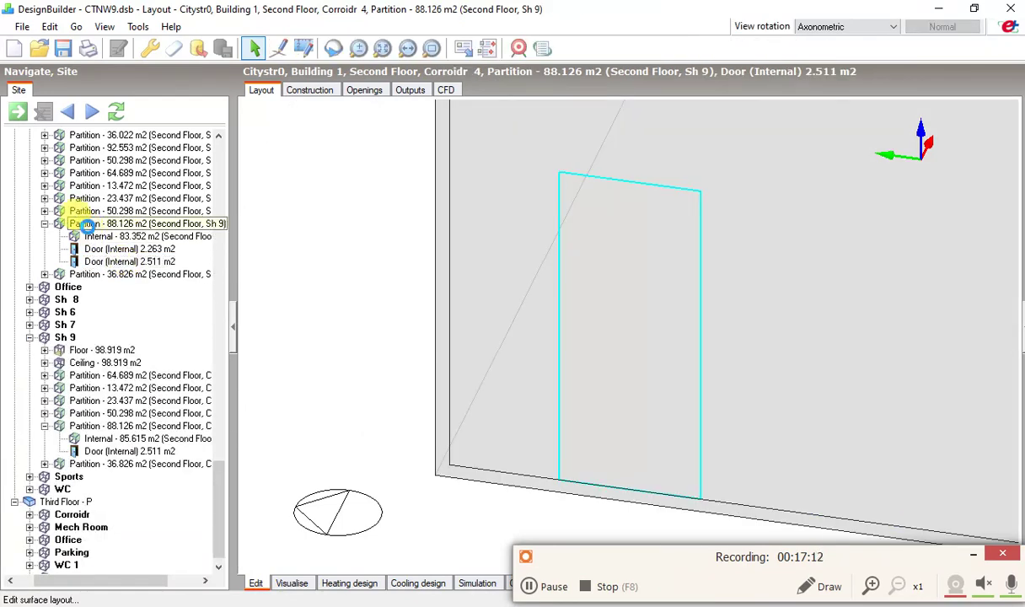
Delete the 2.263 m2 internal door from the 88.126 m2 partition to Sh 9 under Corroidr 4
left_click(84, 225)
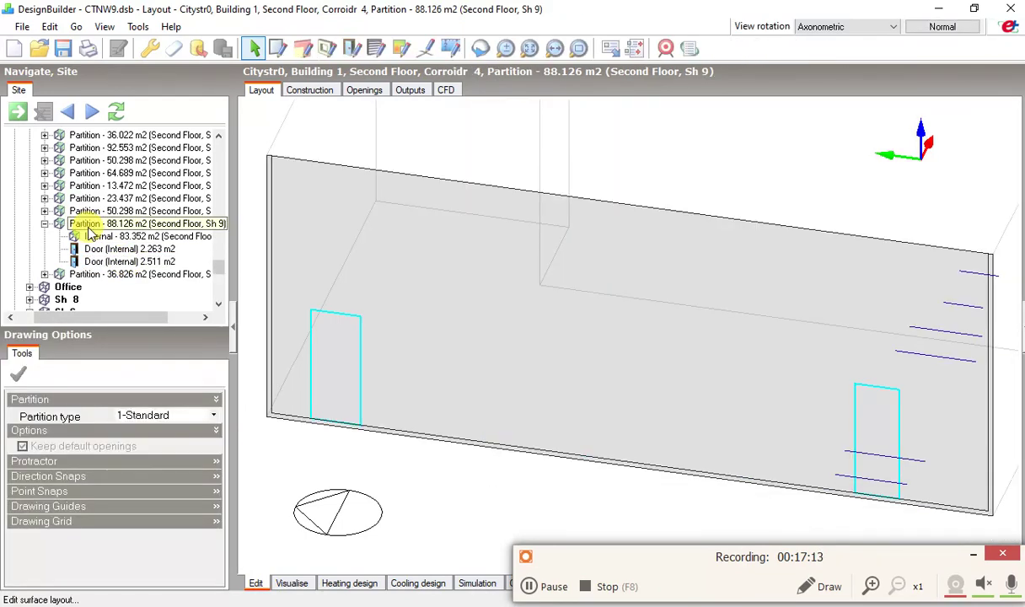
left_click(877, 420)
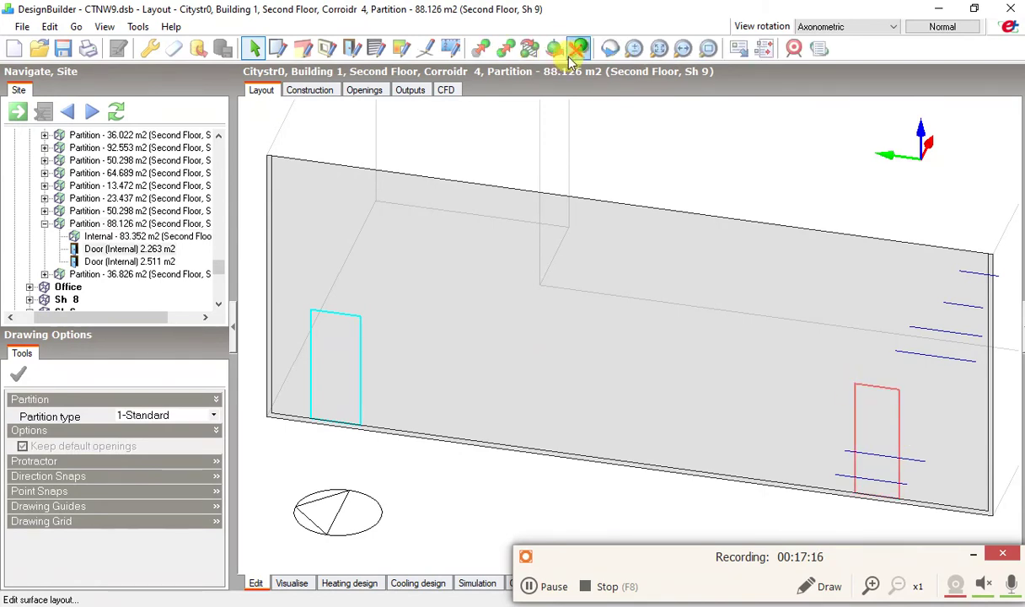
left_click(579, 48)
left_click(513, 365)
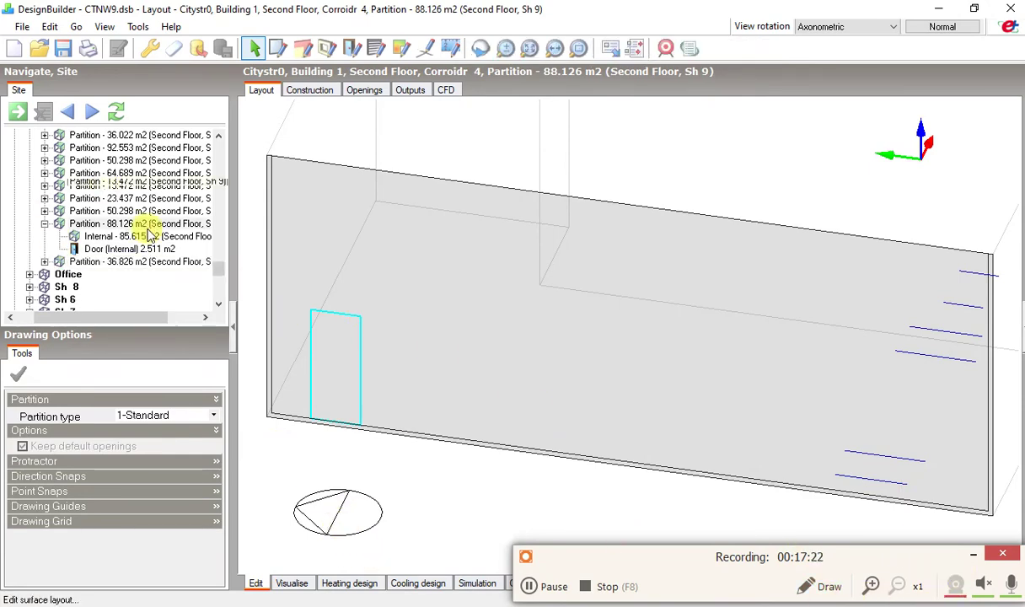
Run the simulation at Building 1 level for 31 Aug, accepting the existing calculation options
left_click_drag(219, 267, 221, 139)
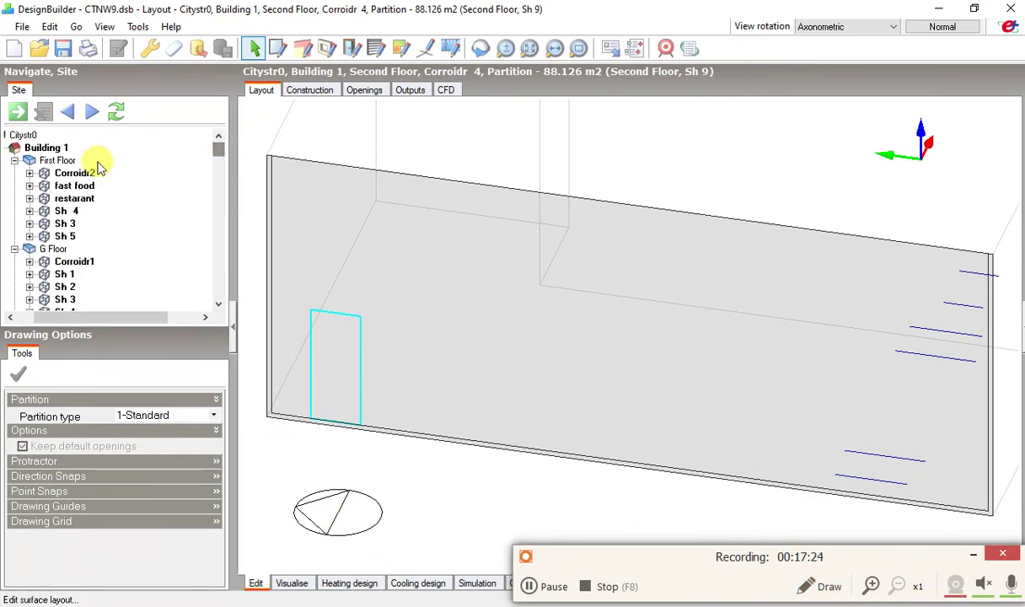
left_click(49, 147)
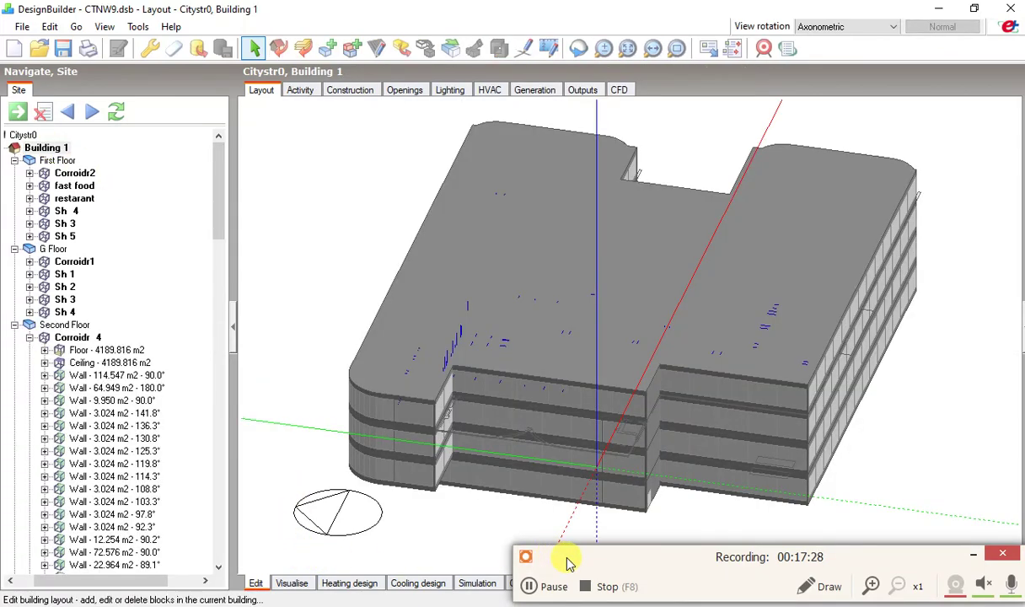
left_click_drag(568, 557, 660, 552)
left_click(485, 584)
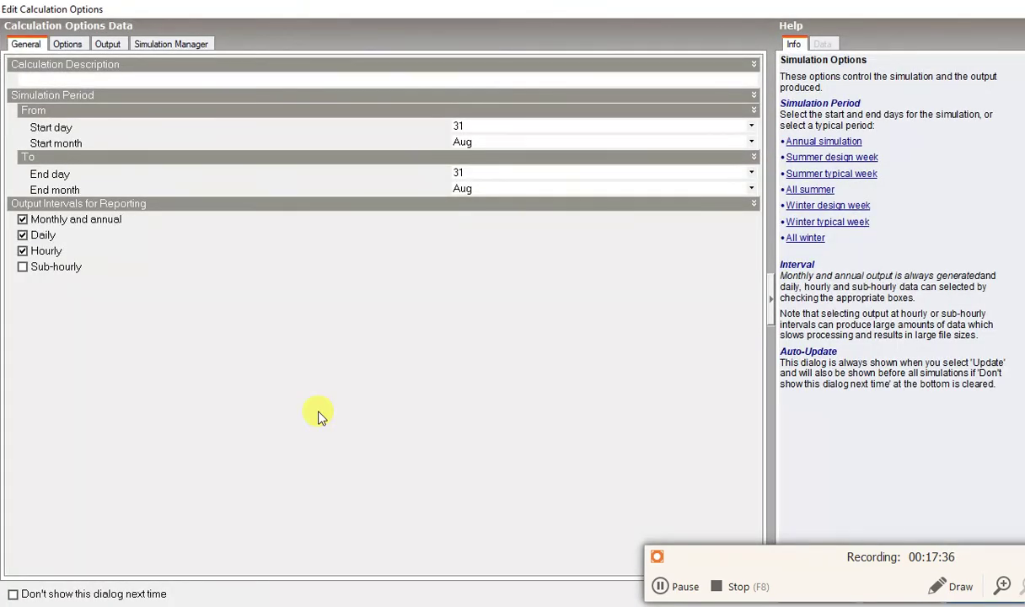
left_click_drag(916, 556, 463, 476)
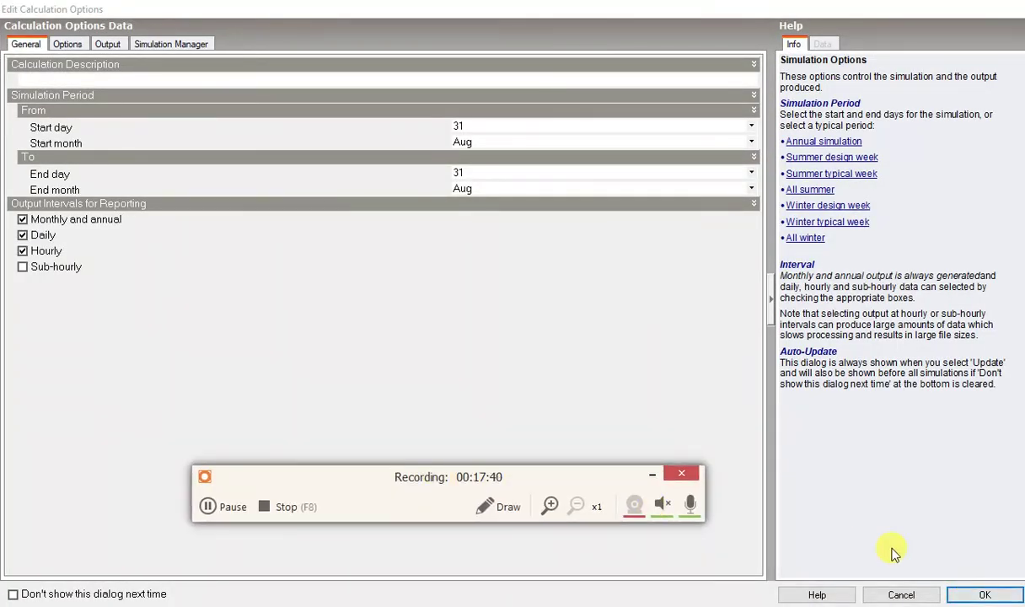
left_click(964, 596)
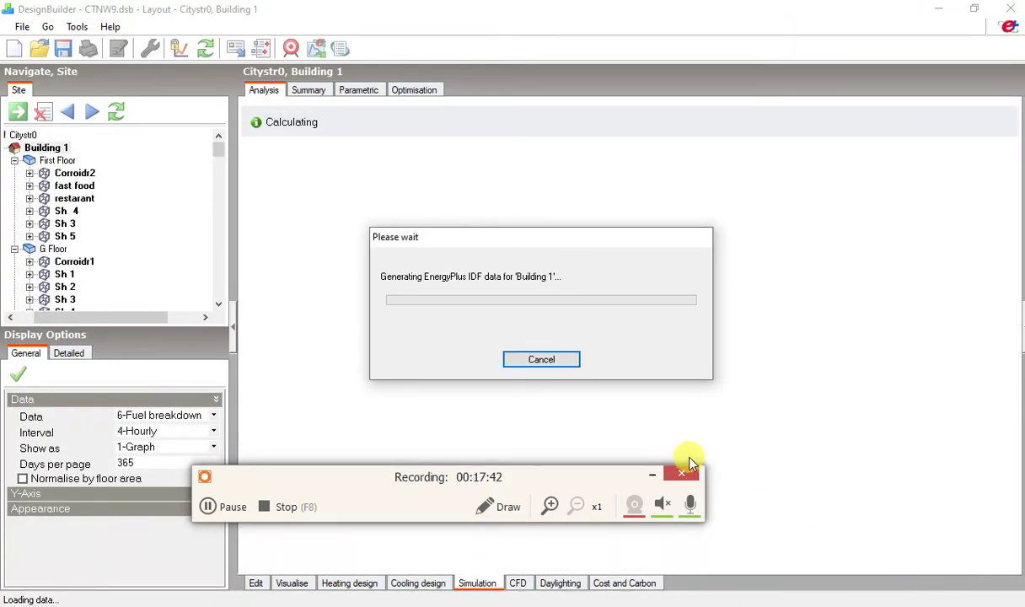
left_click_drag(376, 477, 667, 514)
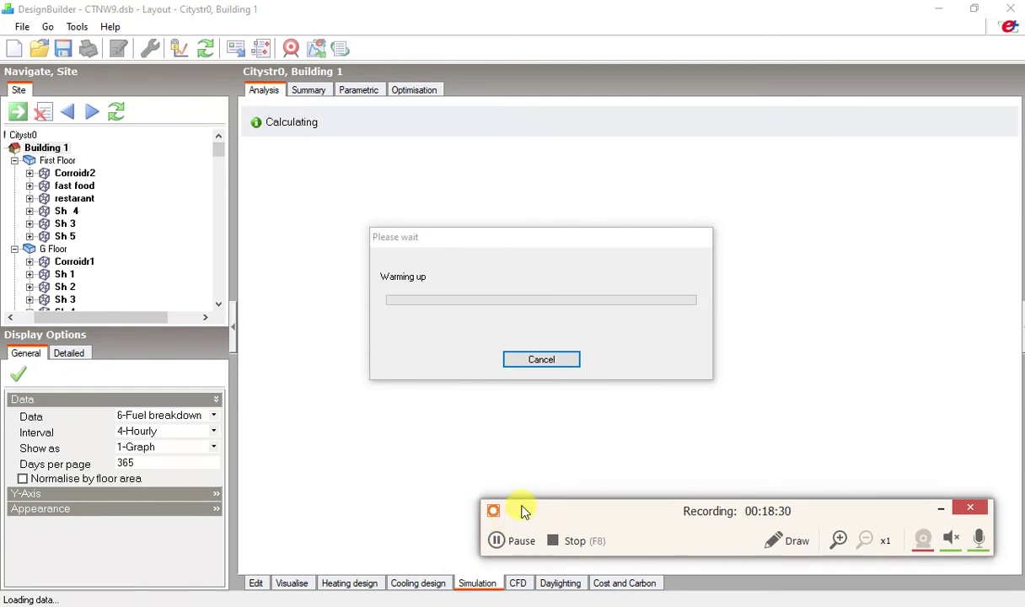
left_click(498, 541)
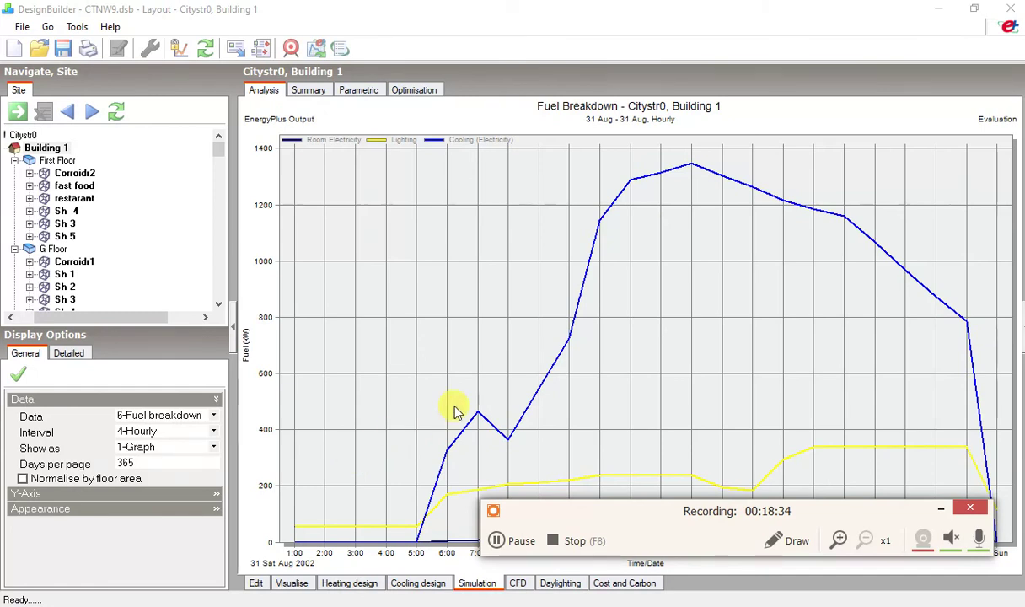
left_click_drag(675, 510, 709, 600)
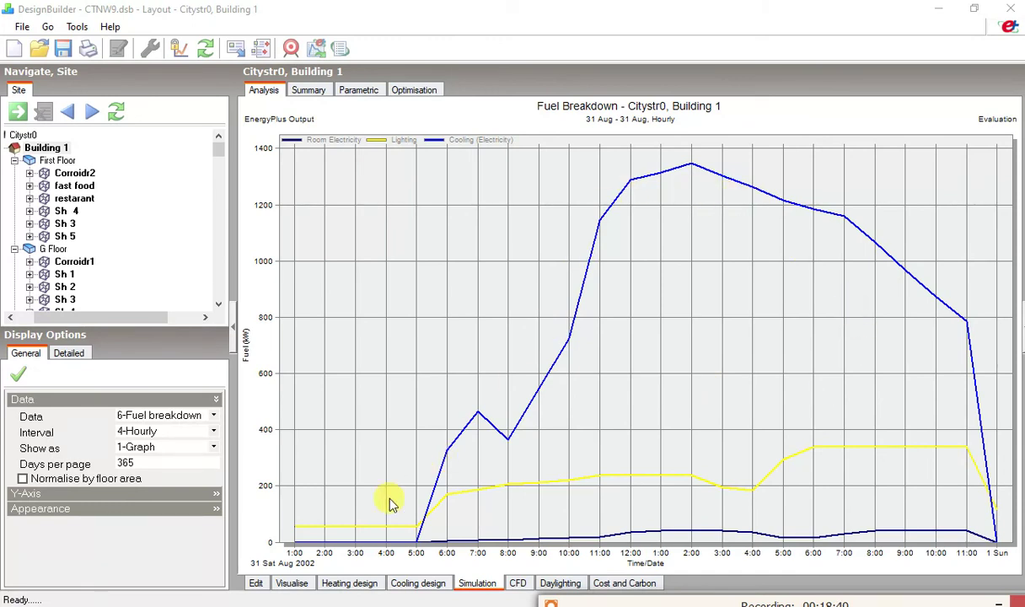
Examine the data types and reporting intervals available for the Building 1 simulation results
left_click(214, 416)
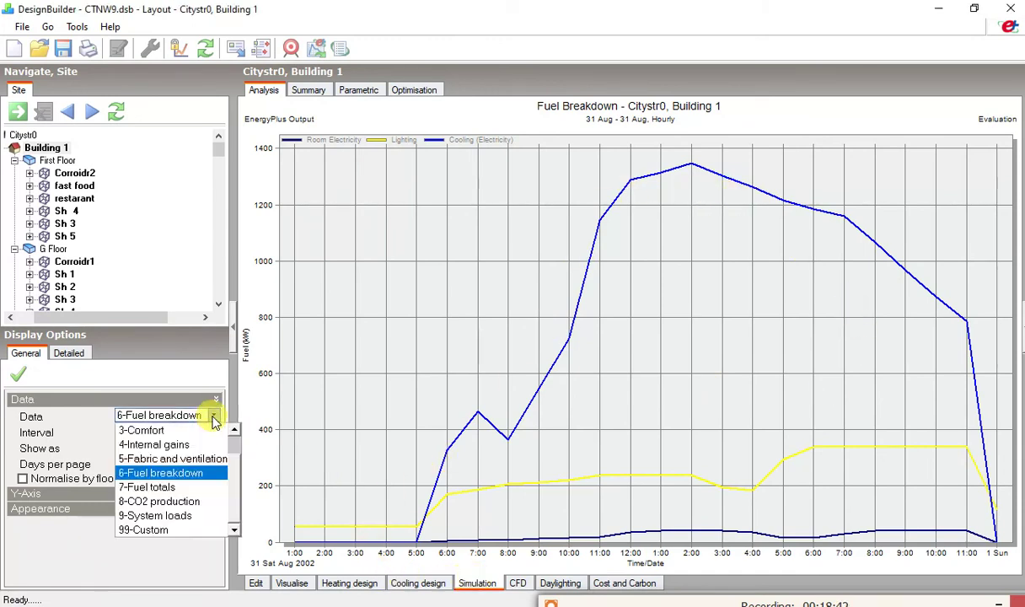
scroll(224, 490, "up", 1)
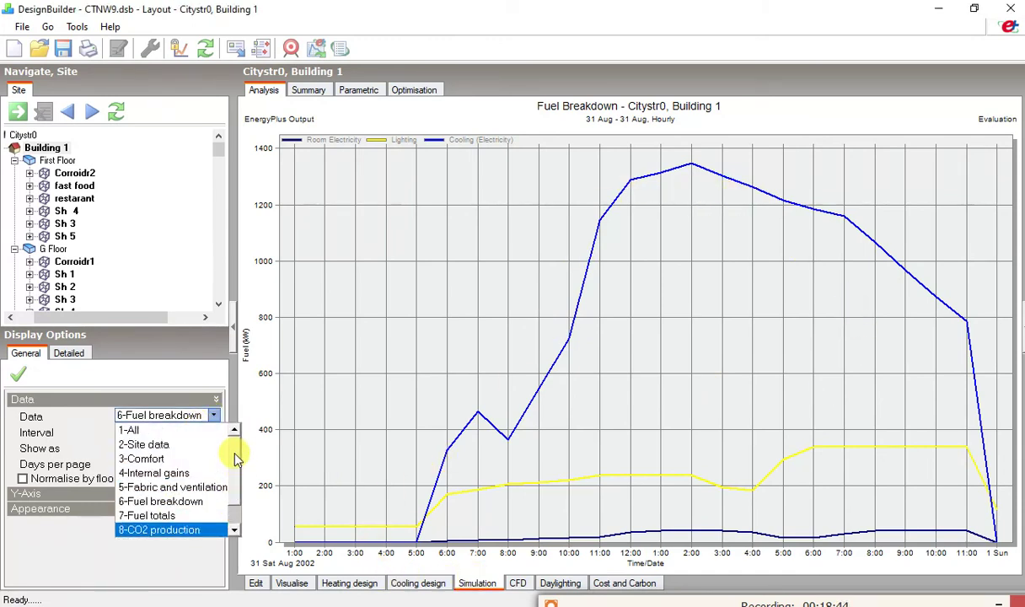
scroll(228, 473, "down", 1)
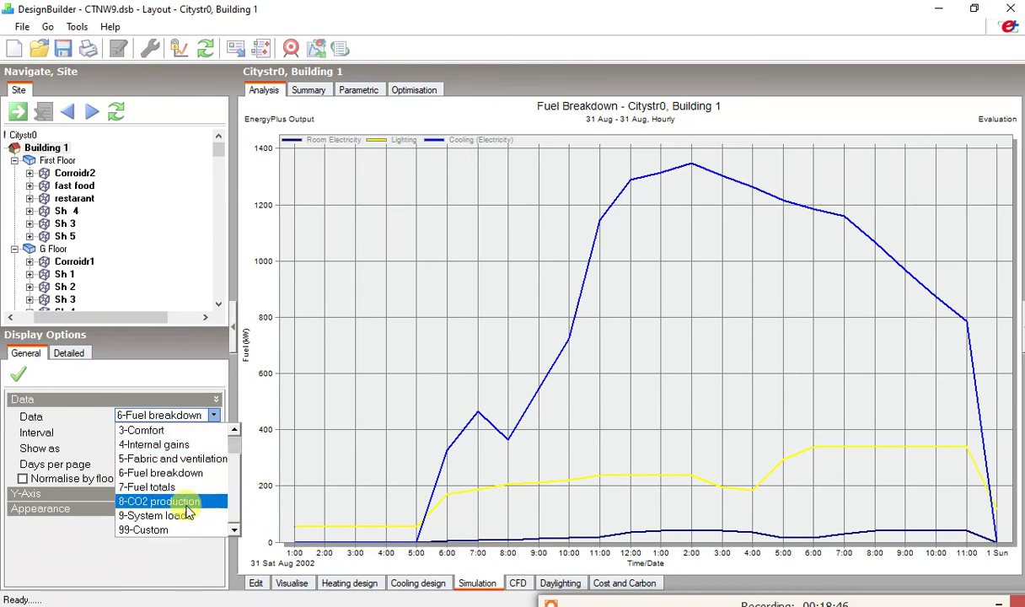
left_click(236, 433)
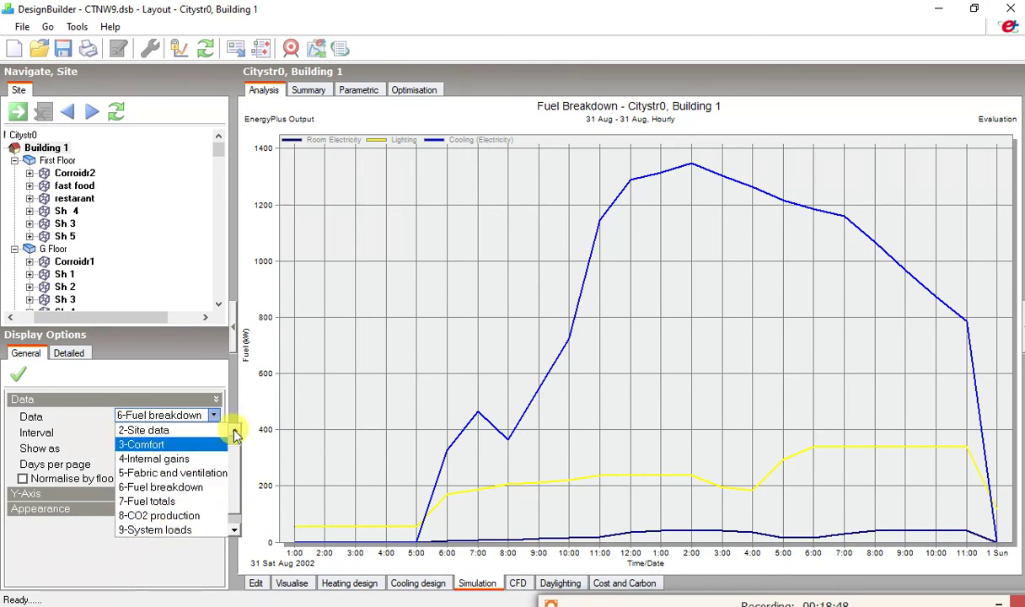
left_click(112, 428)
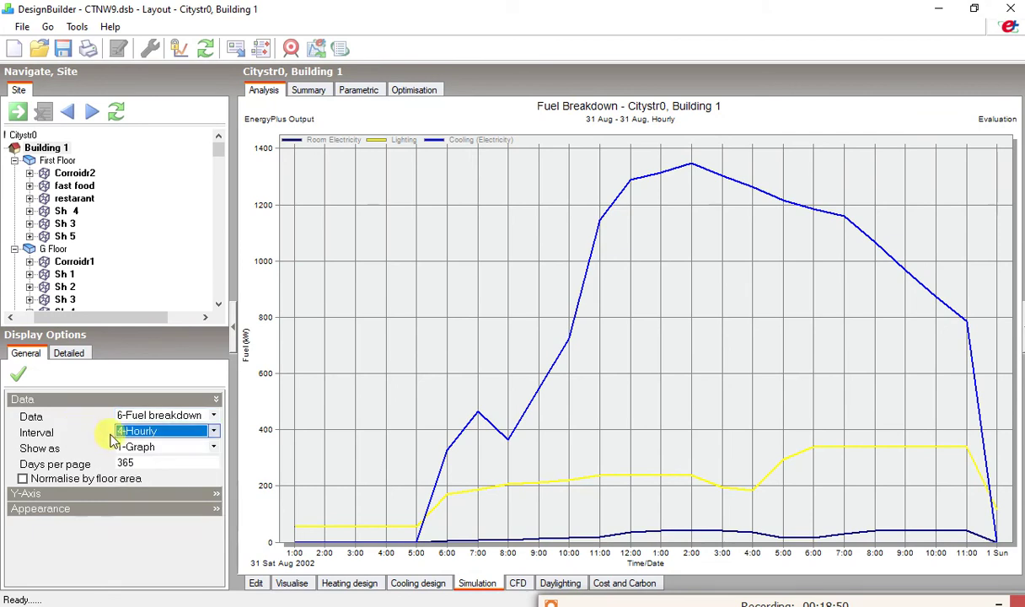
left_click(214, 433)
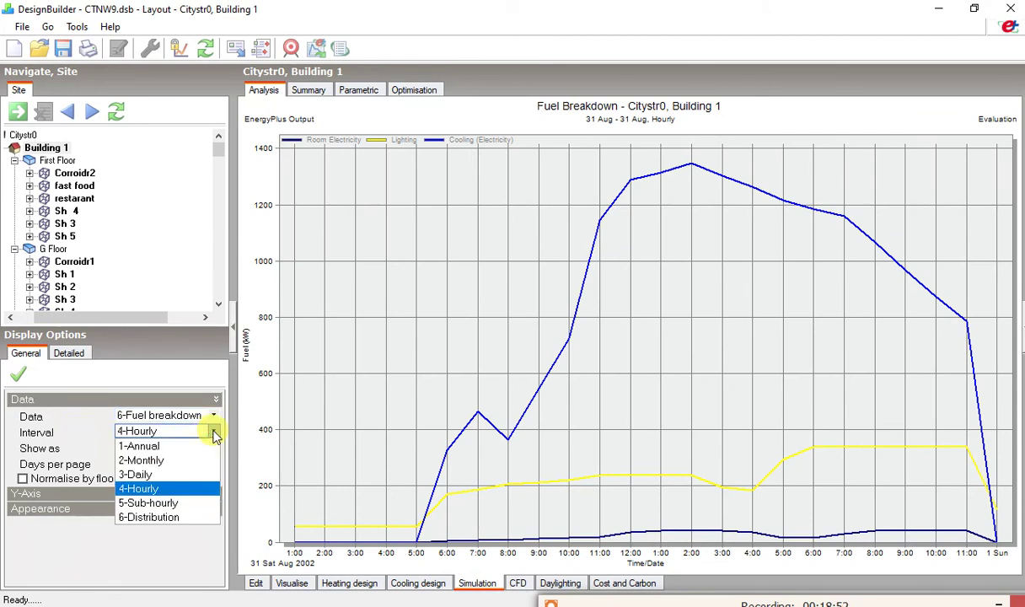
left_click(85, 417)
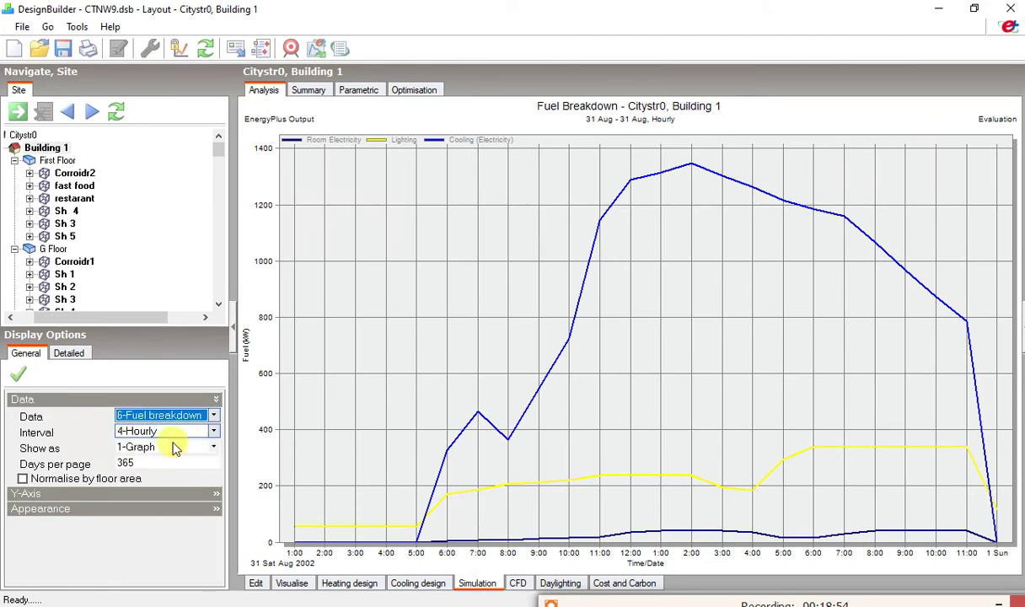
left_click(214, 431)
left_click(214, 431)
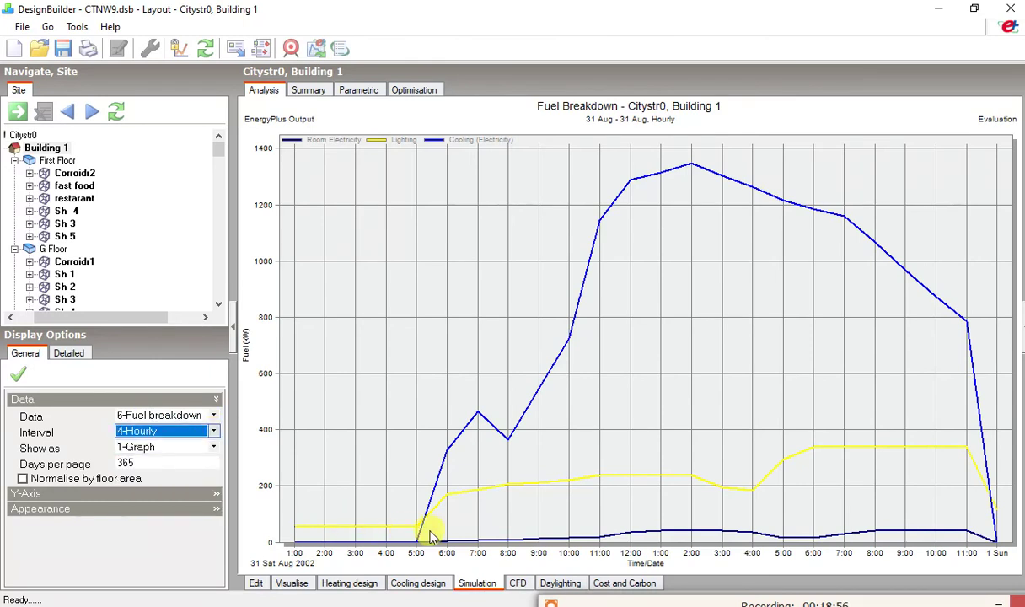